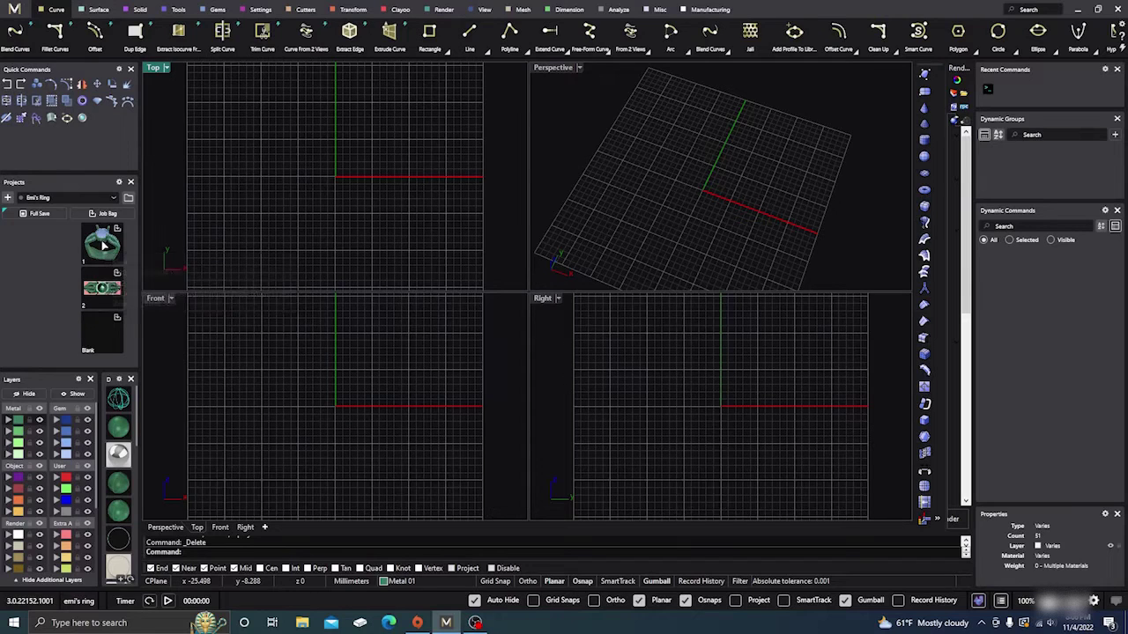
Step: Load the Export_1_Blank ring design and orbit the perspective view
left_click(105, 245)
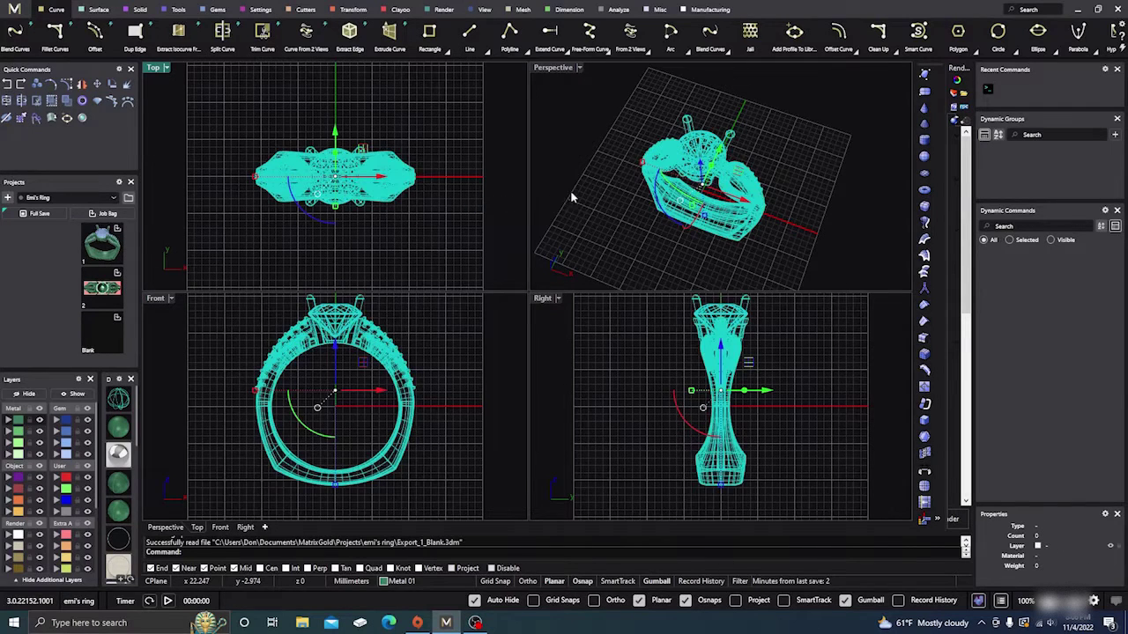
mouse_move(578, 196)
right_mouse_down()
mouse_move(636, 175)
mouse_move(591, 199)
right_mouse_up()
left_click(637, 175)
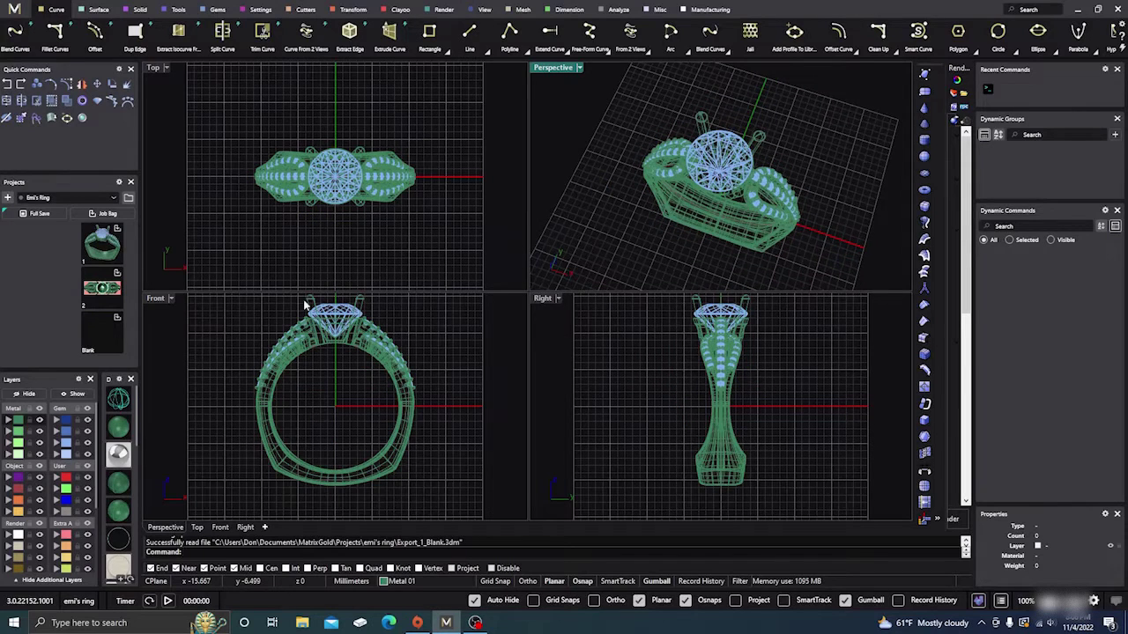
Step: Switch all four views to shaded display and orbit to see the ring's inner band
right_click(257, 353)
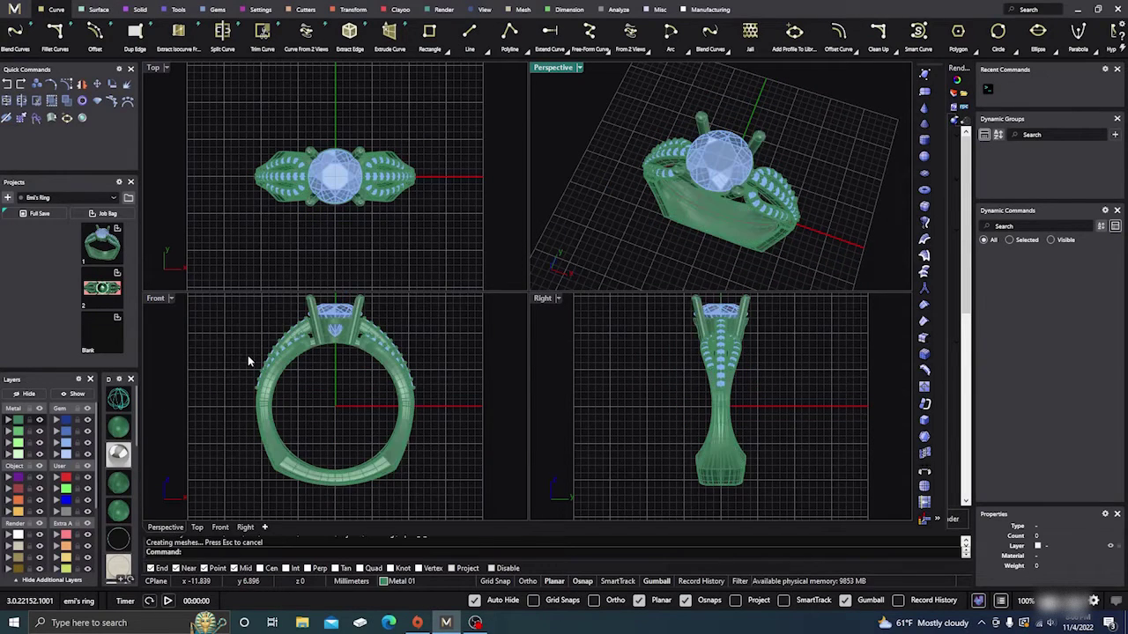
right_click_drag(567, 192, 587, 193)
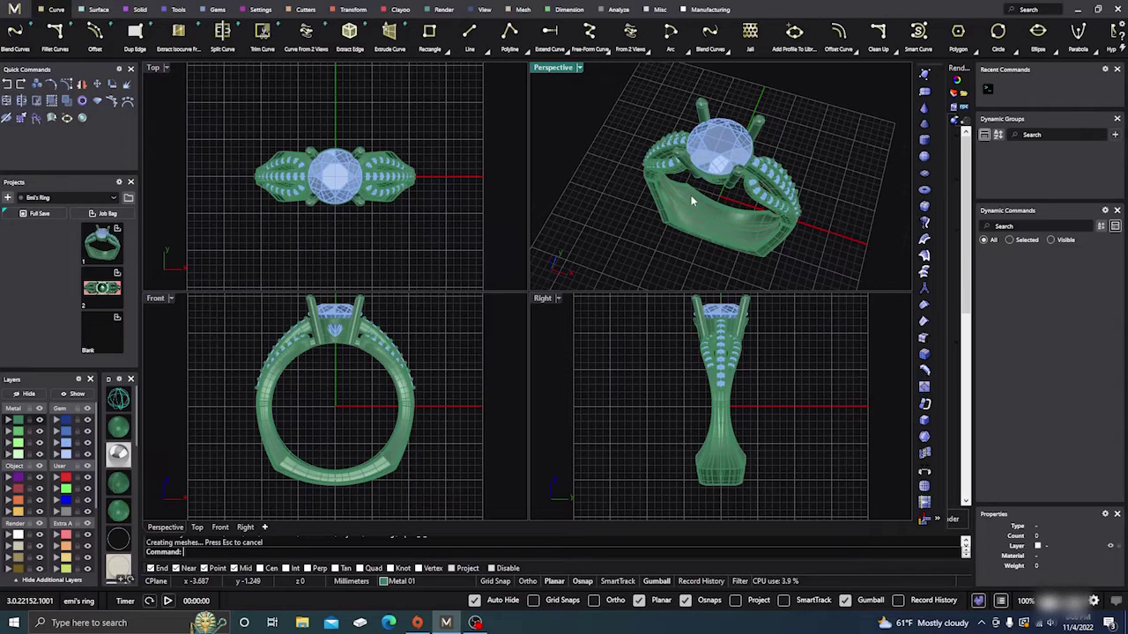
right_click_drag(691, 195, 716, 195)
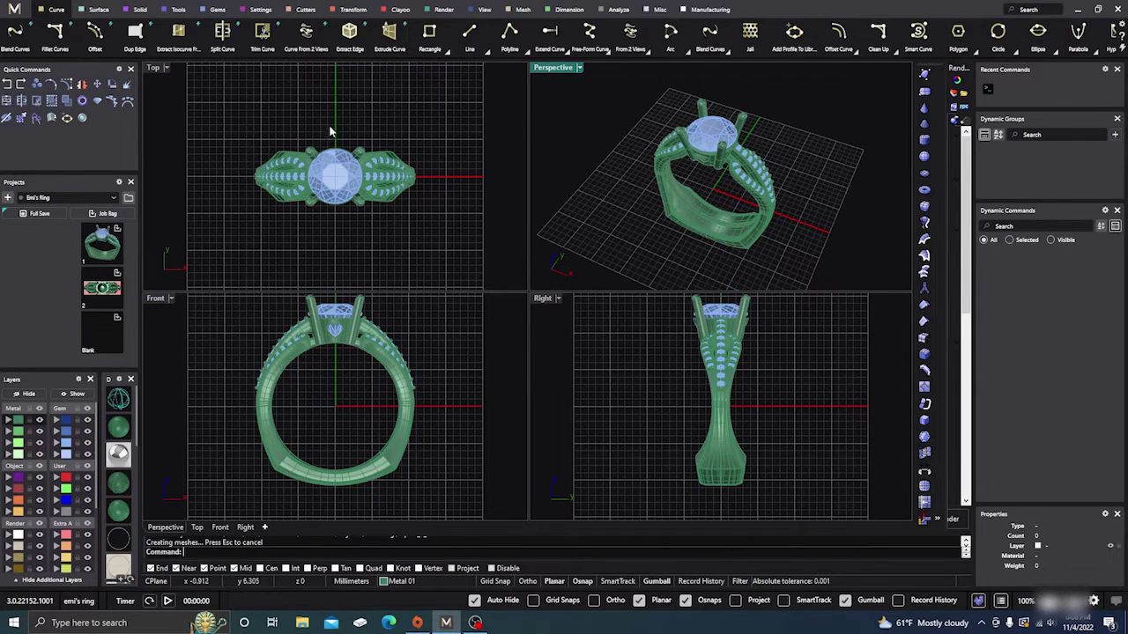
right_click_drag(331, 131, 336, 143)
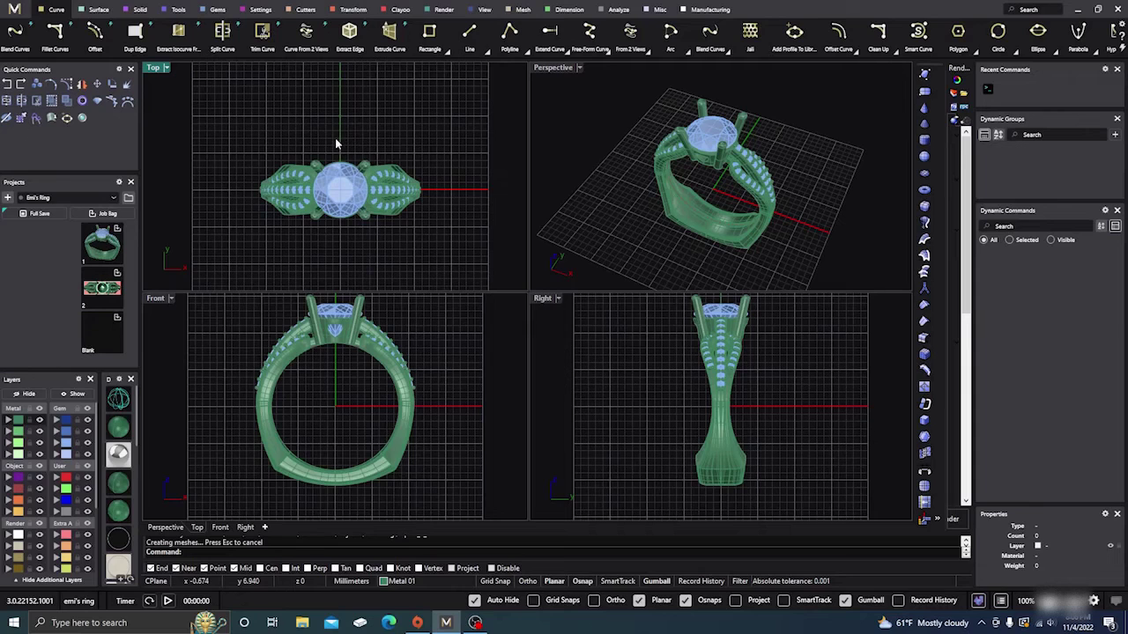
Step: Preview every view in rendered display and apply Render Studio's Matrix Classic style
left_click(119, 455)
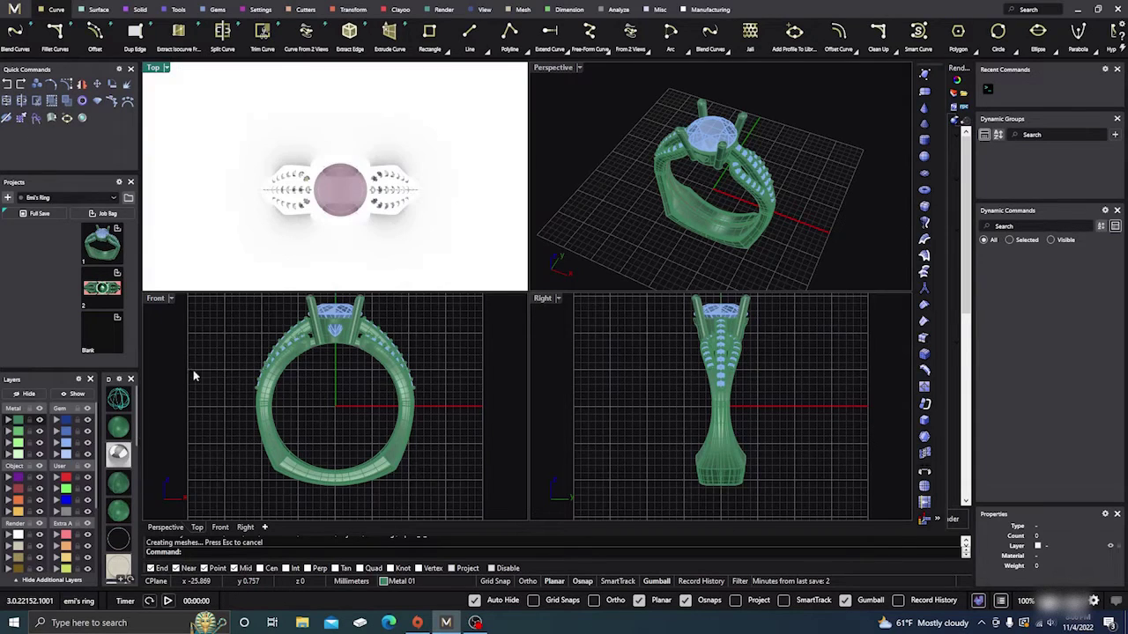
left_click(121, 462)
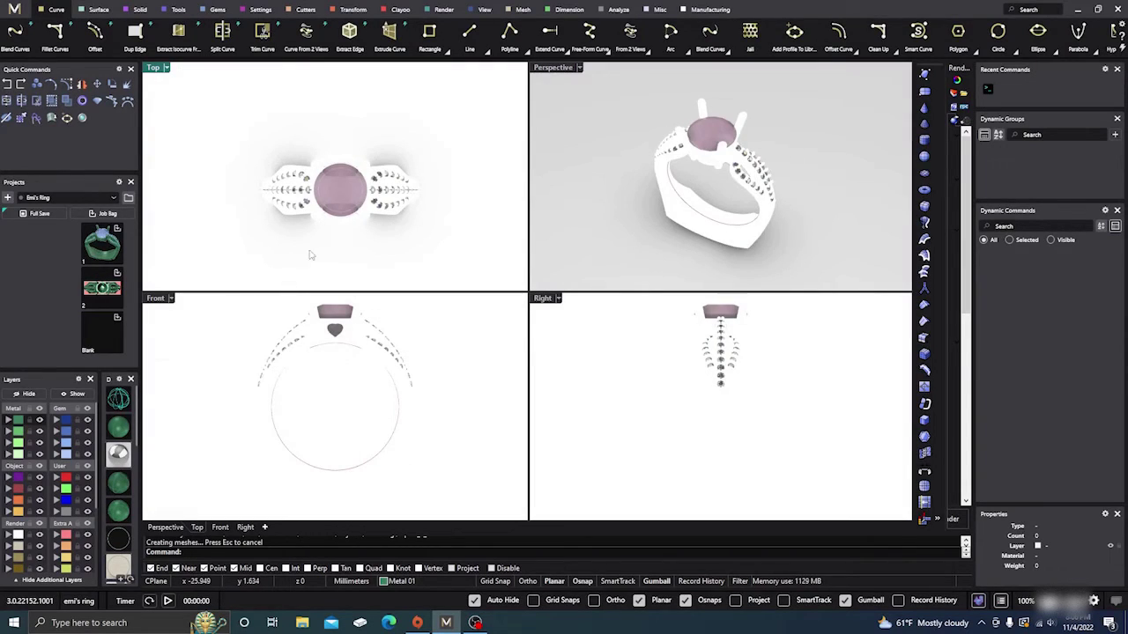
left_click(125, 434)
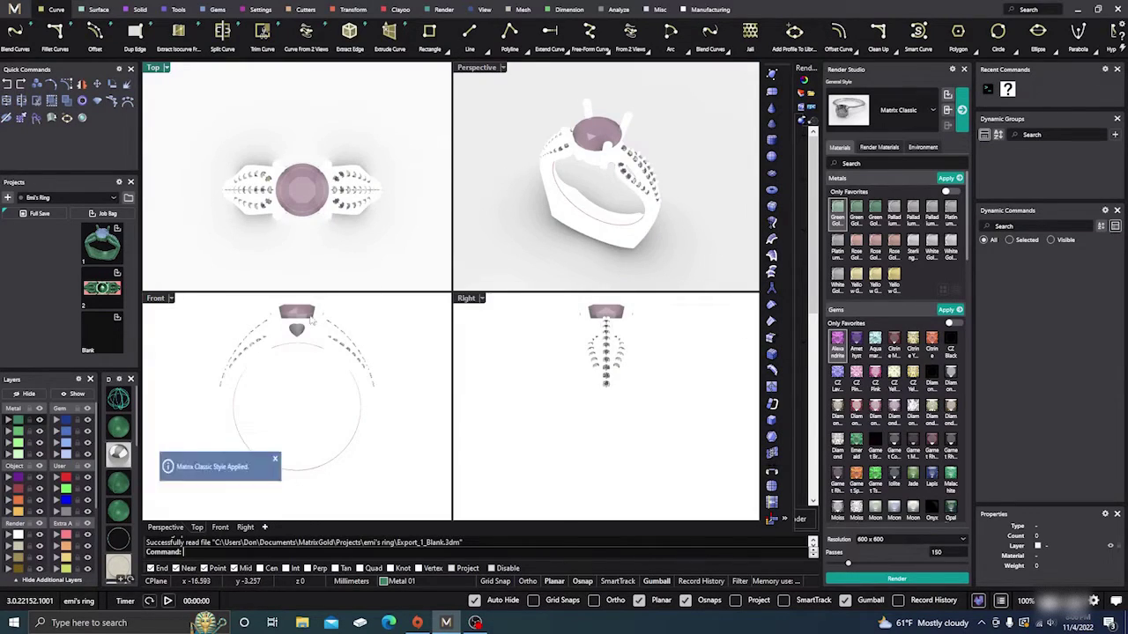
Step: Return to shaded display and assign White Gold to the ring band
left_click(119, 429)
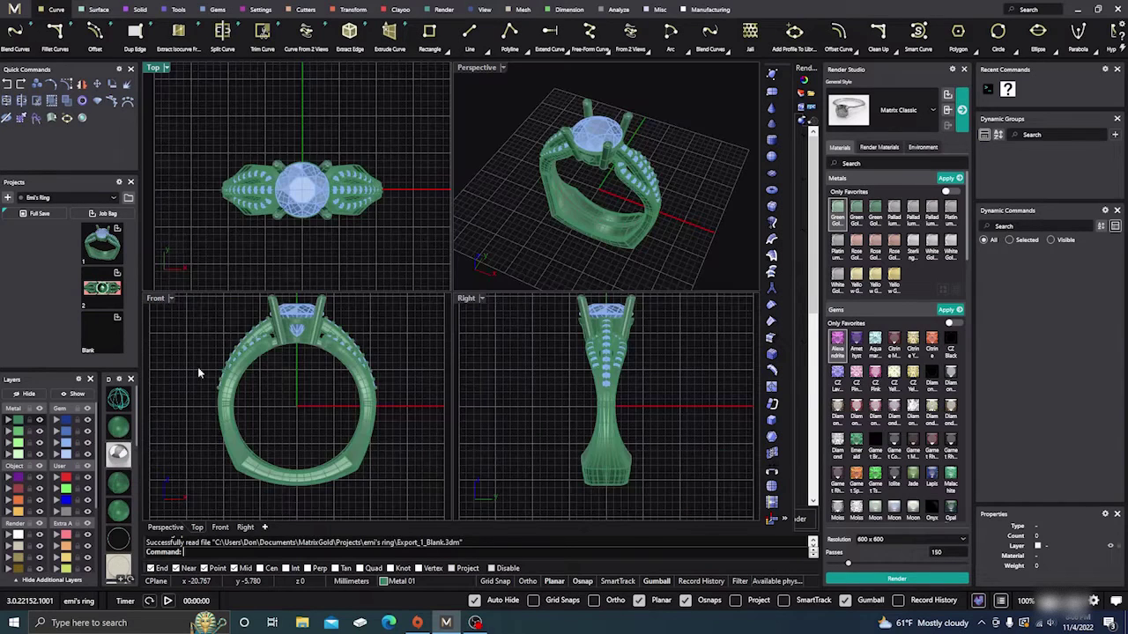
left_click(615, 223)
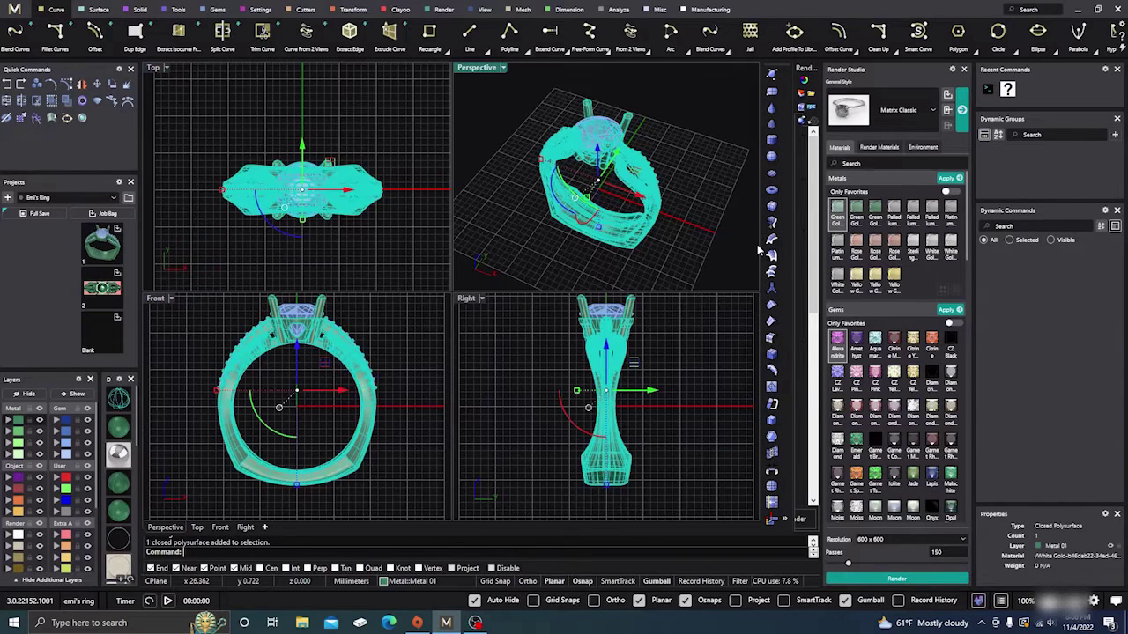
left_click(838, 280)
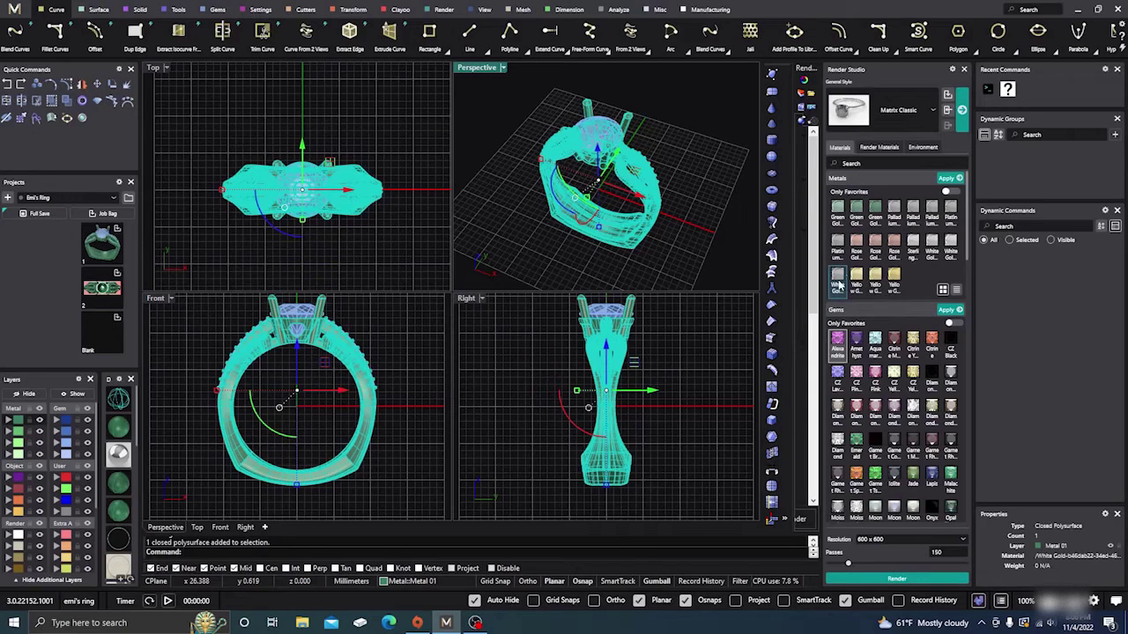
left_click(946, 178)
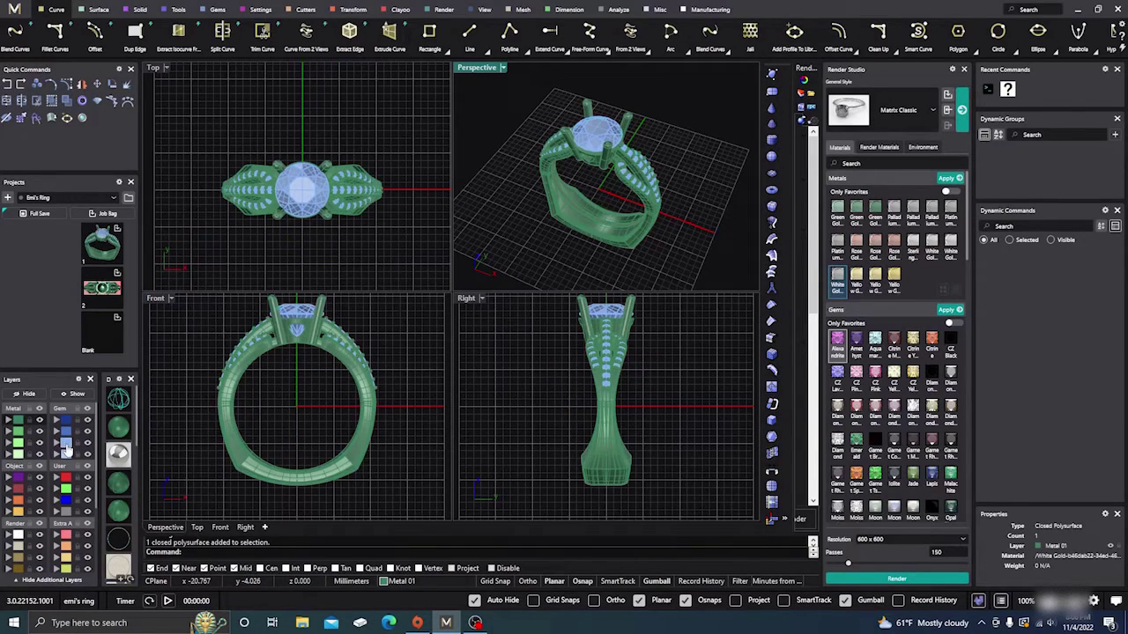
Step: Assign Diamond to the 49 Gem-layer stones and preview the rendered result
left_click(105, 423)
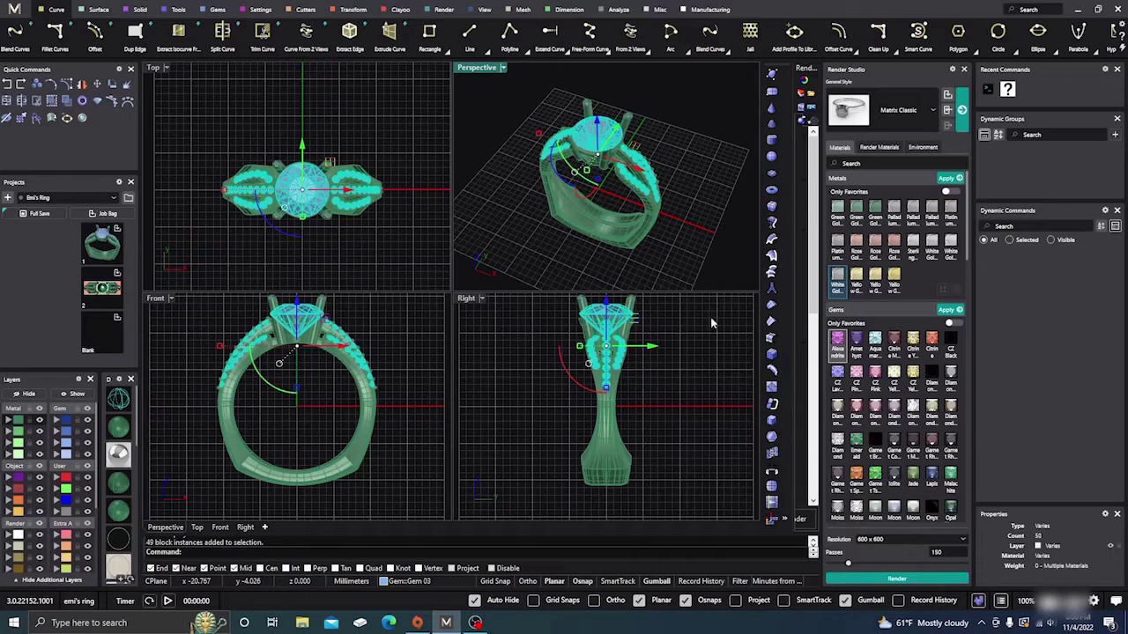
left_click(837, 445)
left_click(943, 313)
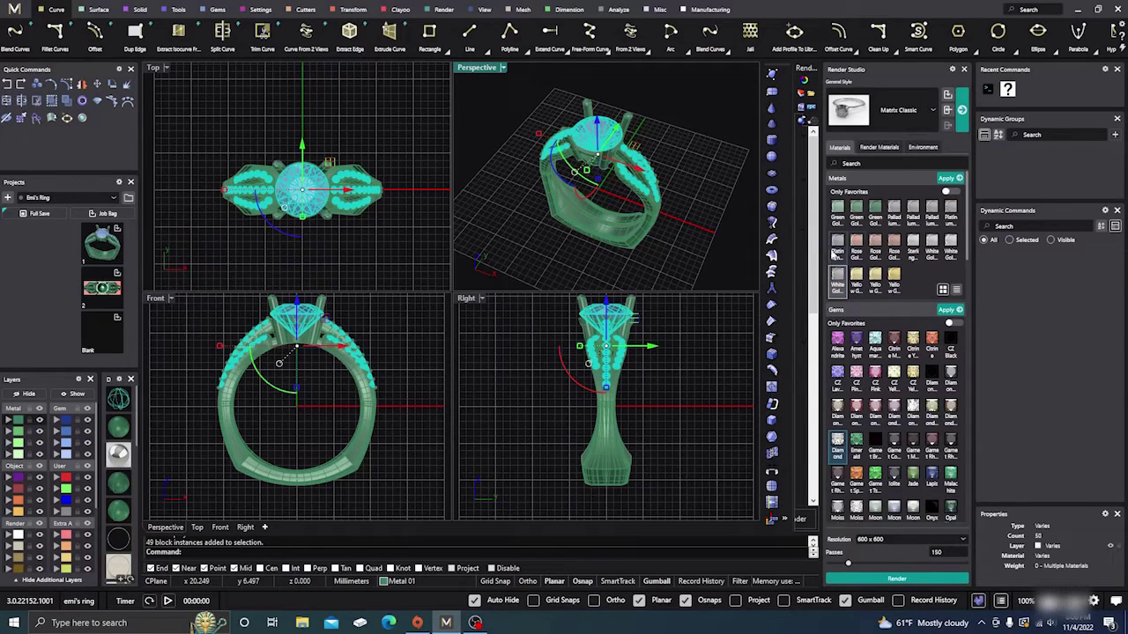
left_click(729, 125)
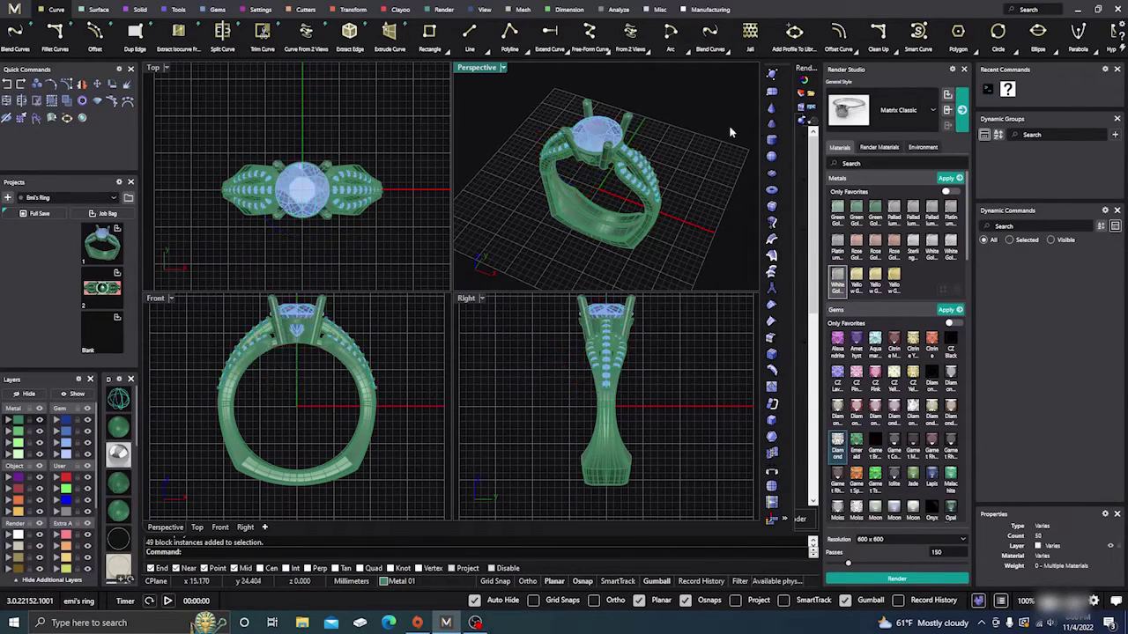
left_click(119, 454)
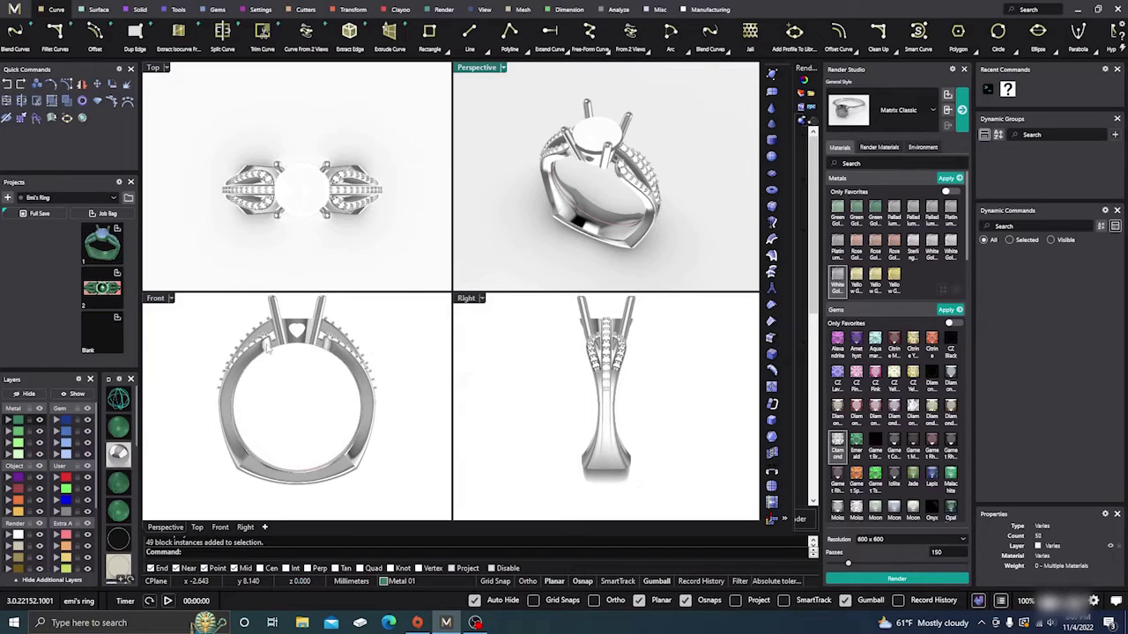
left_click(128, 426)
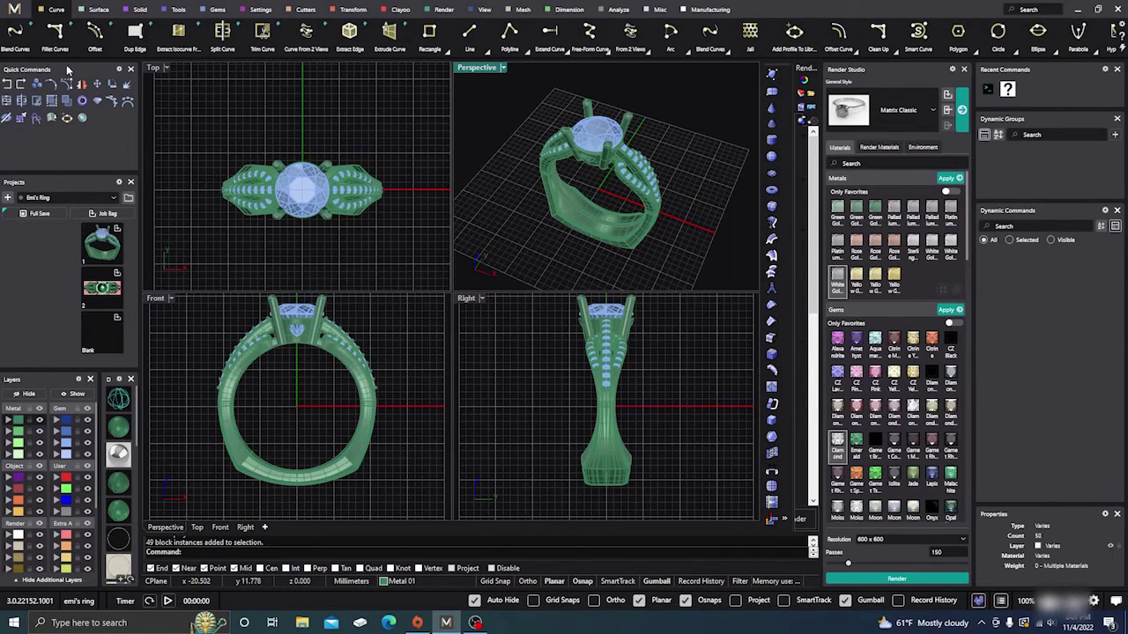
Step: Use Legacy Import to convert Matrix Gem and Matrix Ring Rail components, 50 items in all
left_click(14, 13)
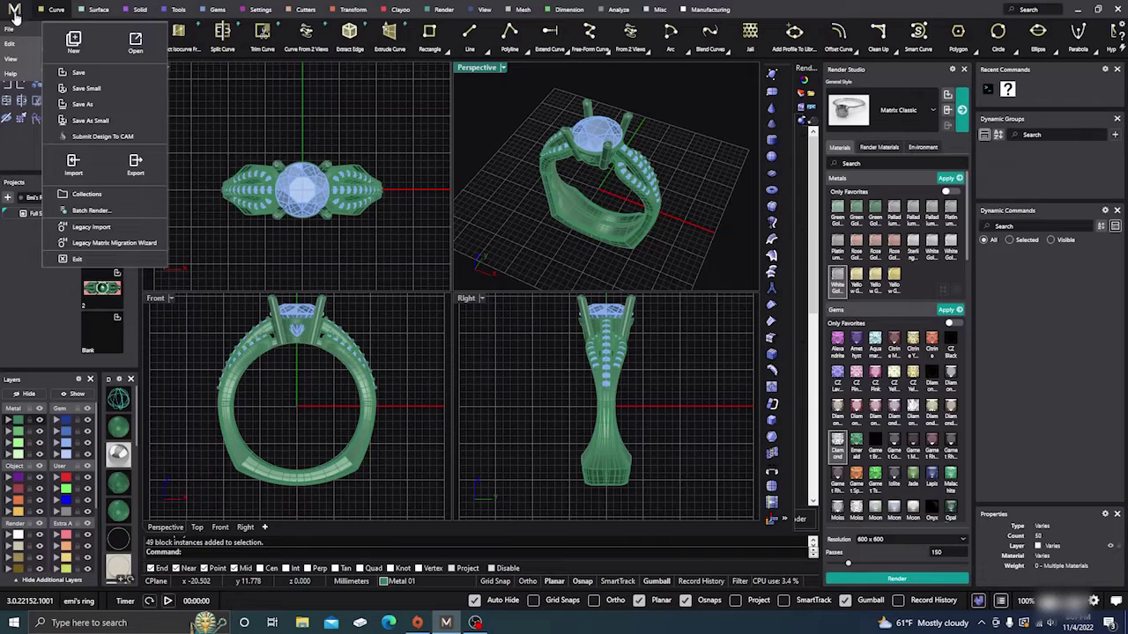
left_click(94, 230)
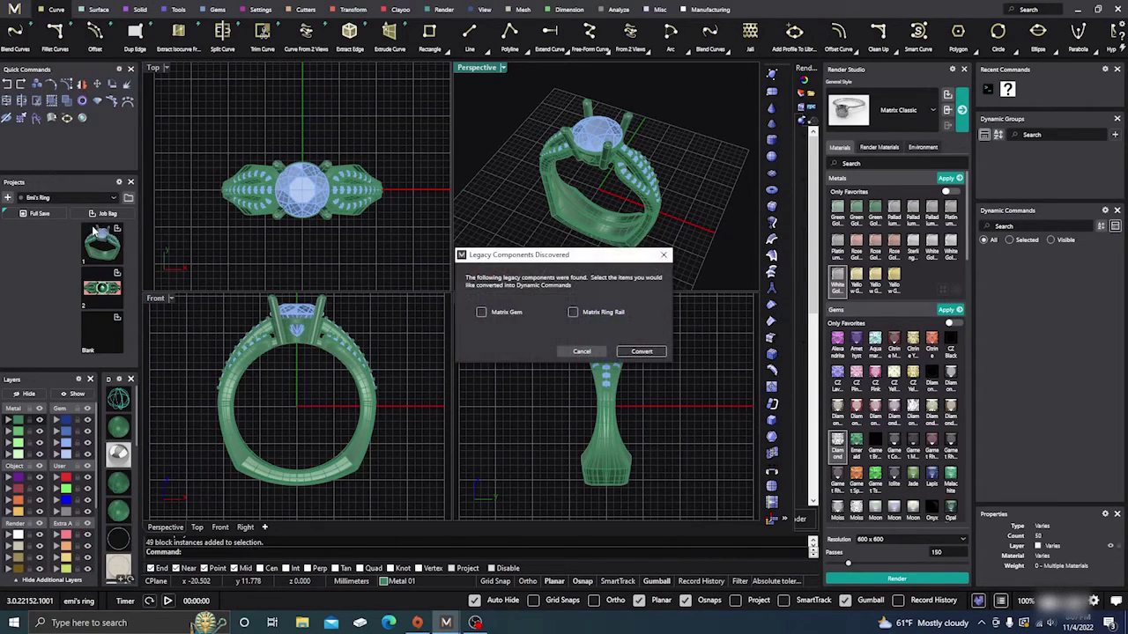
left_click(481, 313)
left_click(572, 314)
left_click(641, 350)
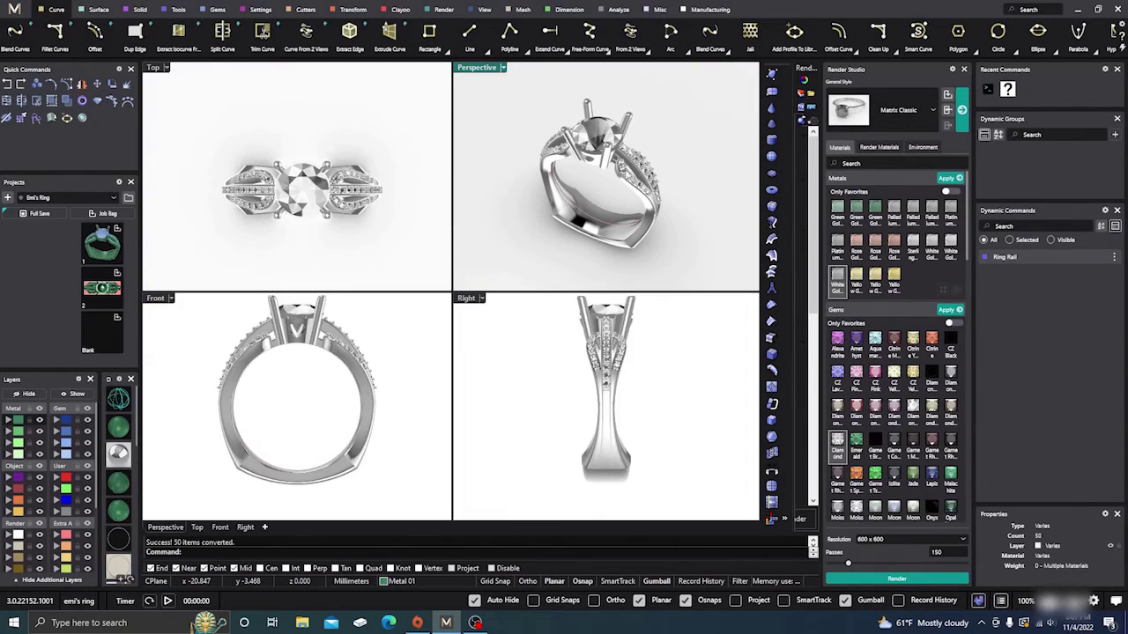
Step: Orbit and pan the rendered ring, then bring all views back to shaded display
scroll(604, 165, "up", 2)
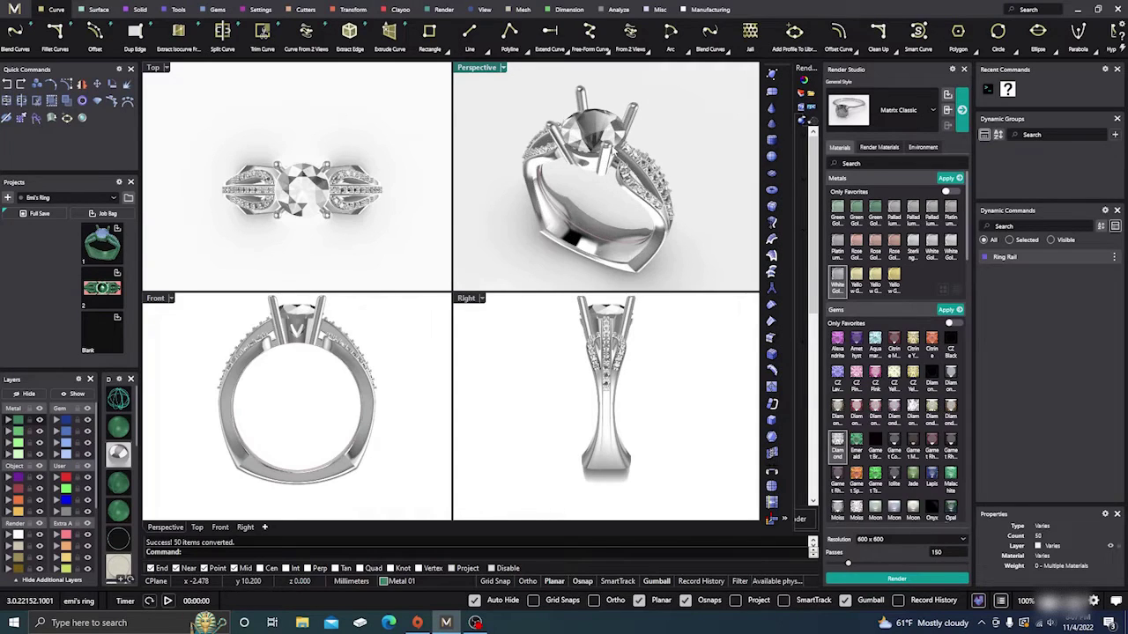
right_click_drag(613, 153, 636, 171)
scroll(641, 155, "down", 2)
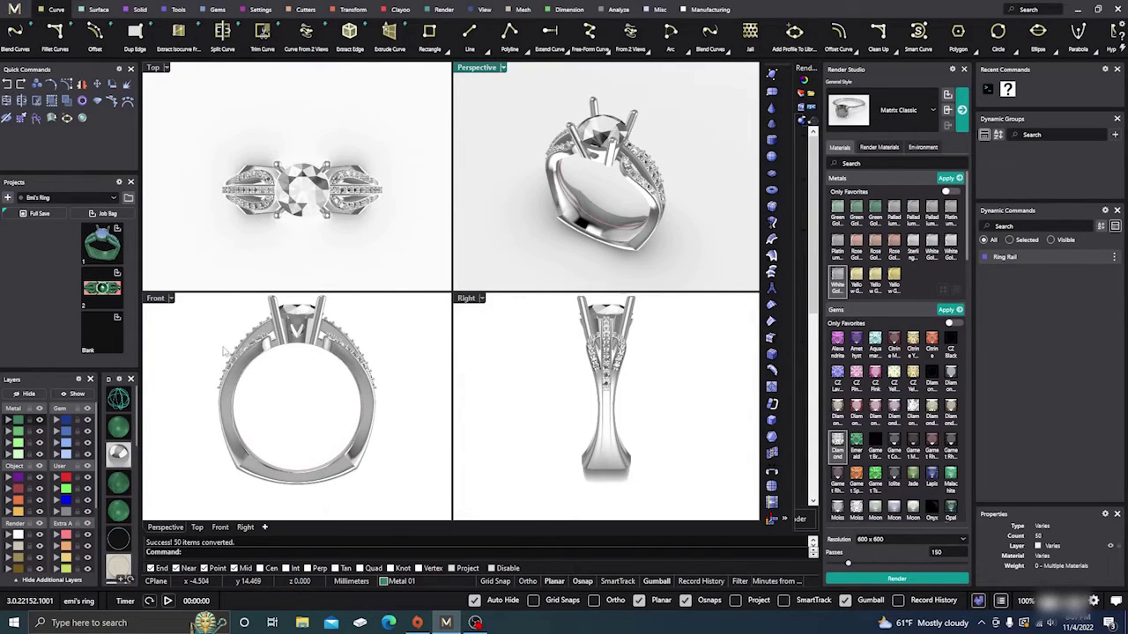
right_click_drag(519, 371, 521, 394)
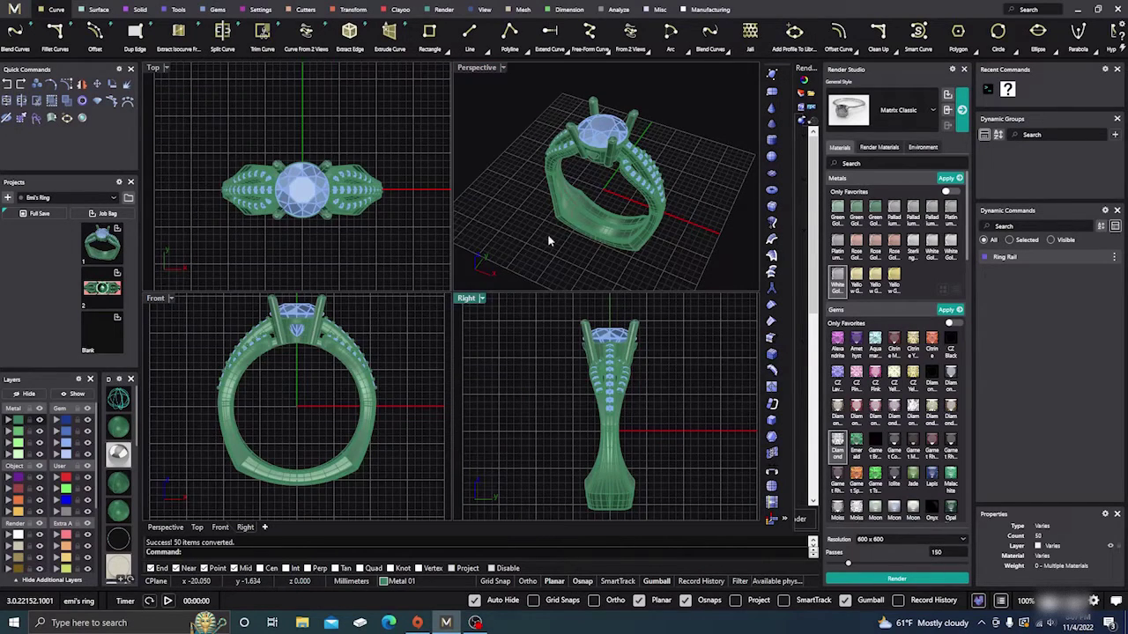
mouse_move(547, 234)
right_mouse_down()
mouse_move(573, 215)
mouse_move(498, 212)
right_mouse_up()
right_click_drag(284, 167, 313, 145)
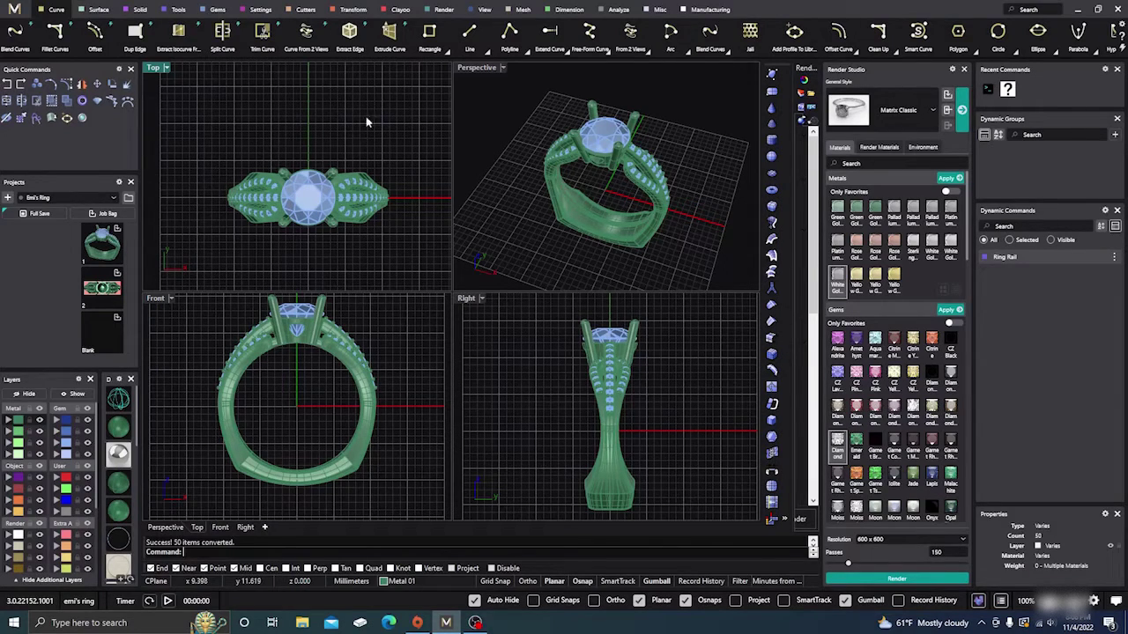
Step: Create a Gem Offset Curve from the centre gem and end the command
left_click(310, 192)
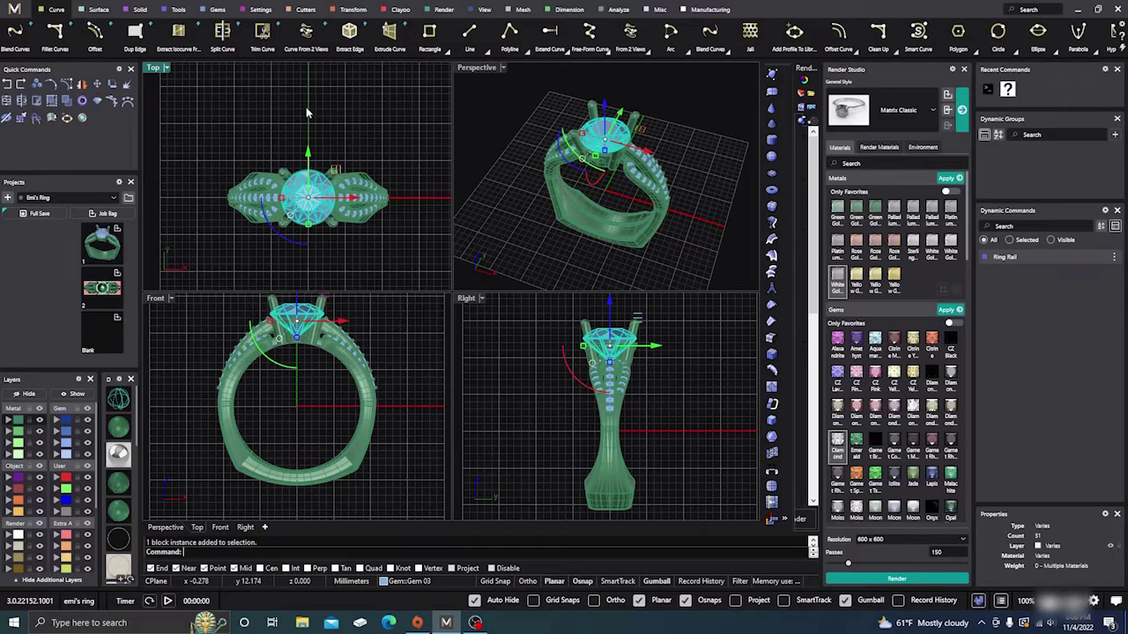
left_click(218, 10)
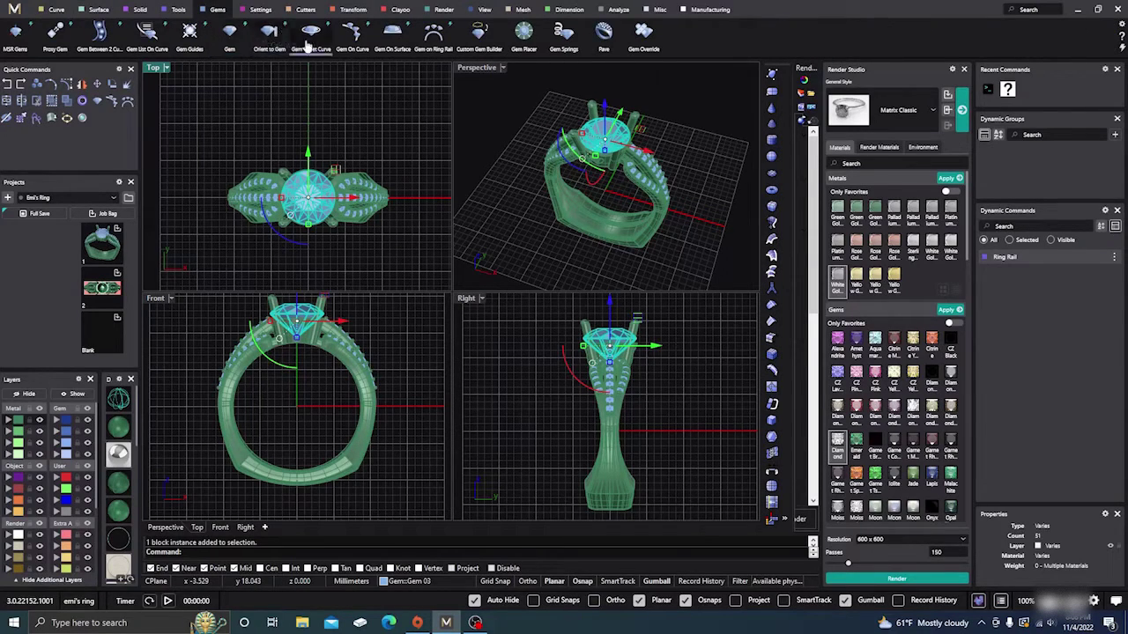
left_click(312, 37)
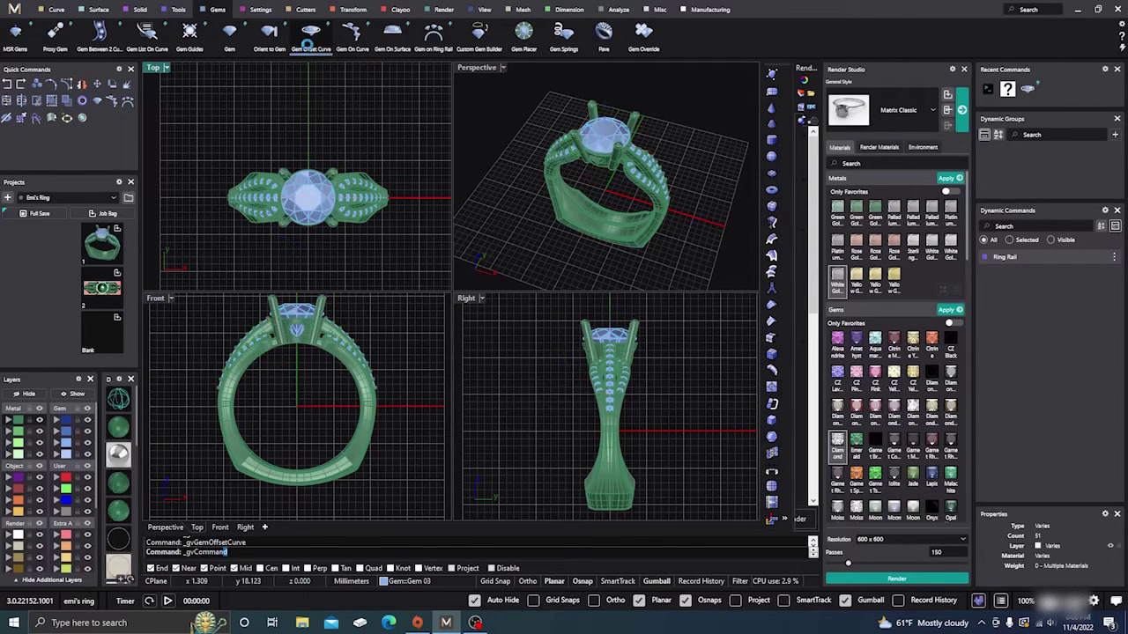
right_click(328, 105)
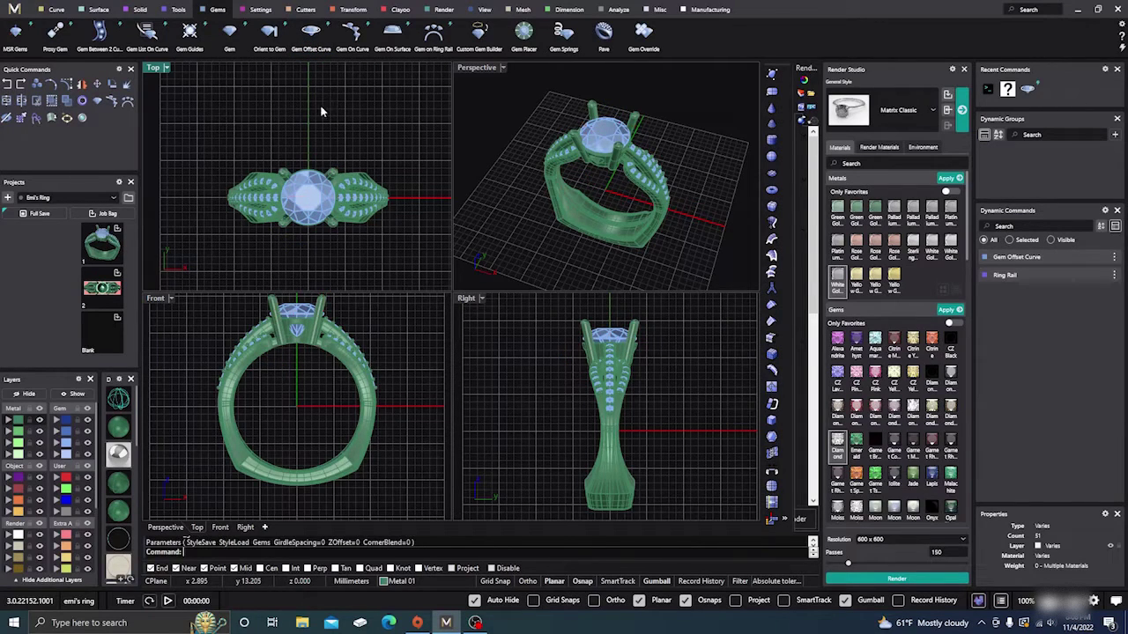
right_click_drag(475, 168, 508, 158)
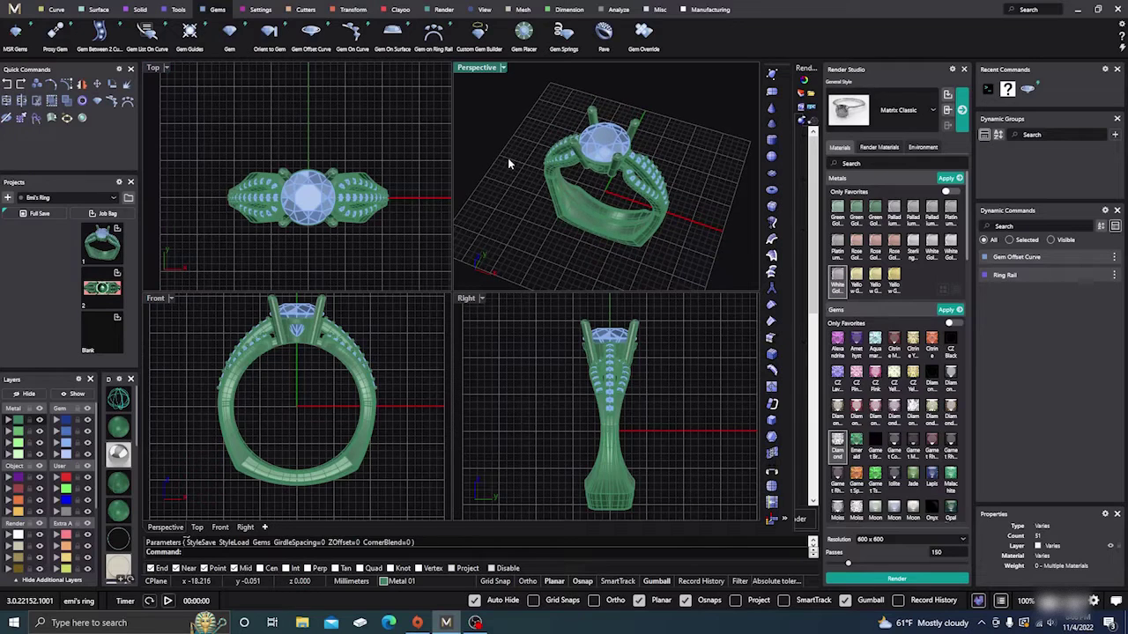
Step: Start a linear dimension on the gem in the Top view, then cancel the attempt
left_click(568, 10)
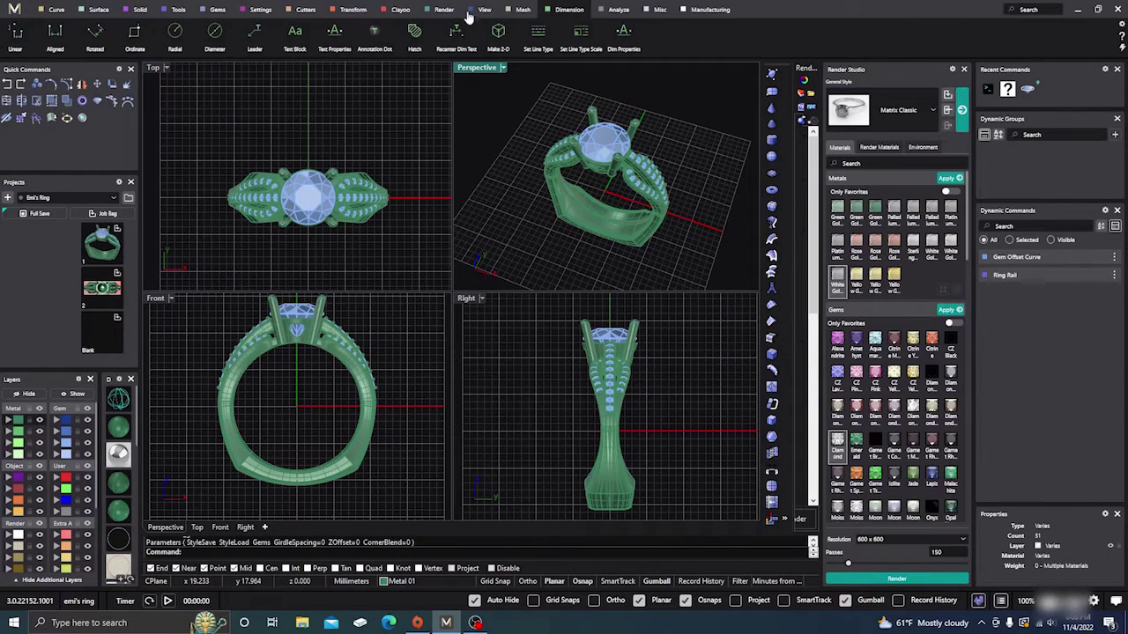
left_click(15, 40)
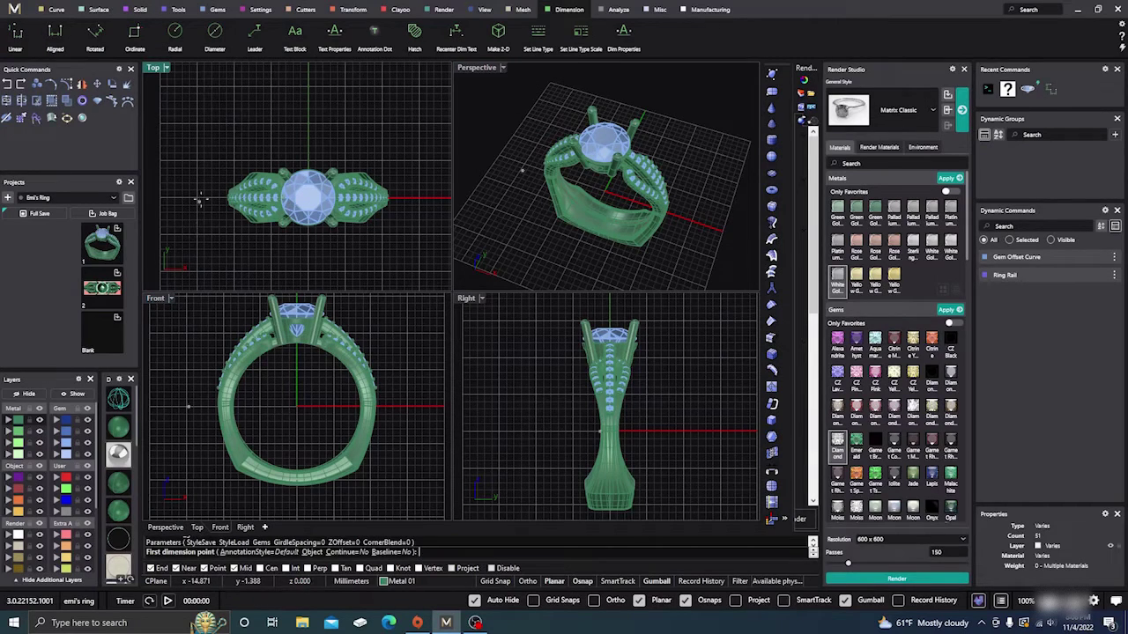
left_click(197, 527)
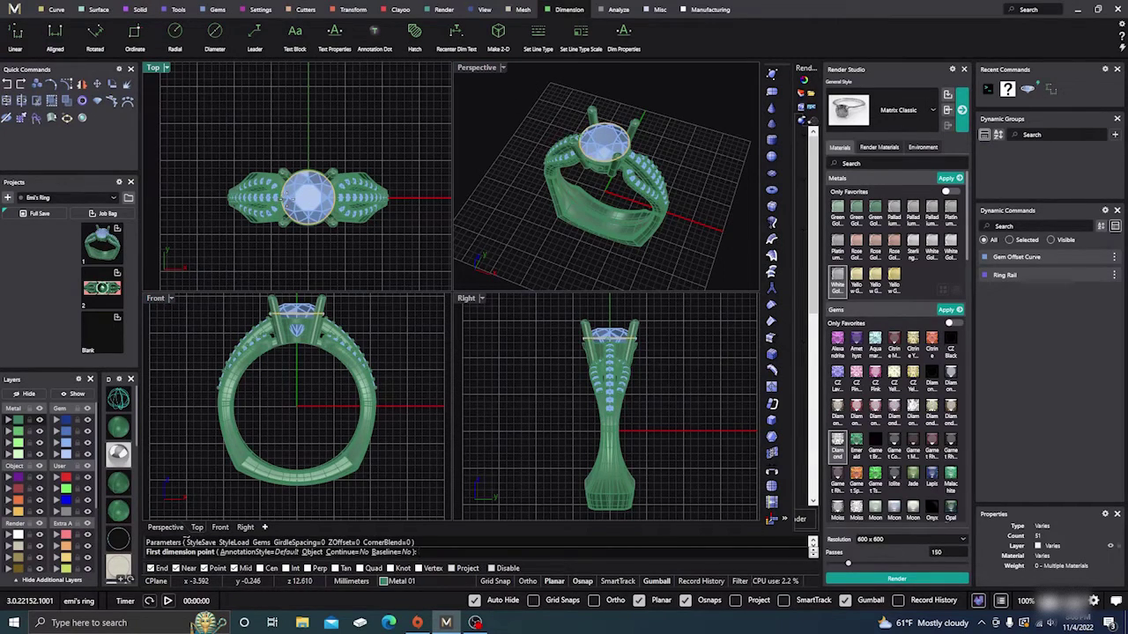
left_click(294, 208)
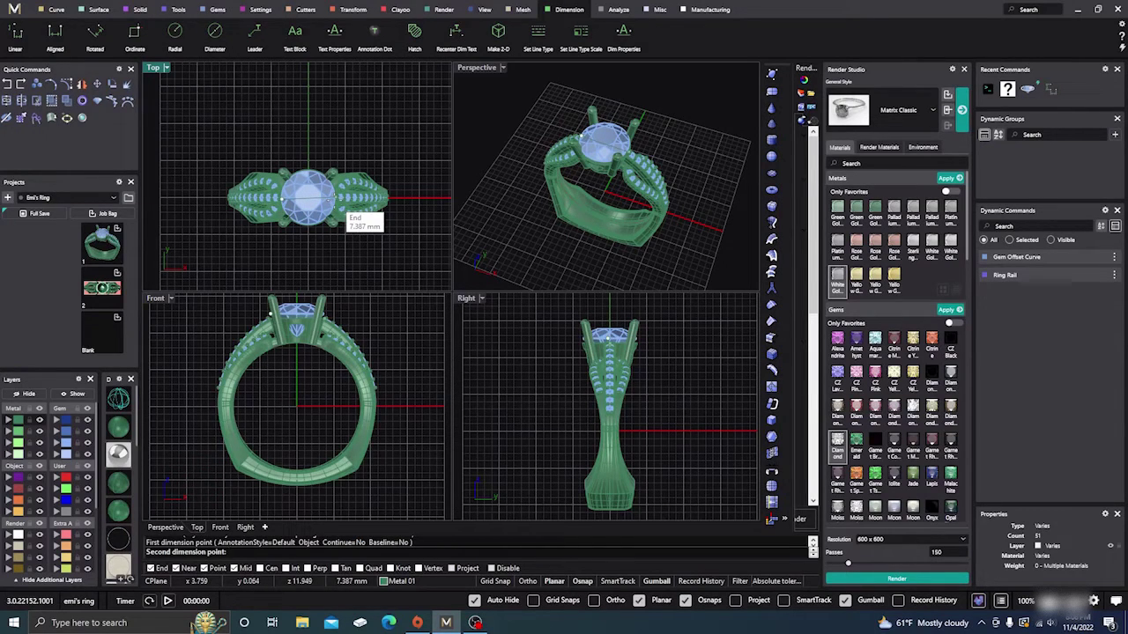
key("Escape")
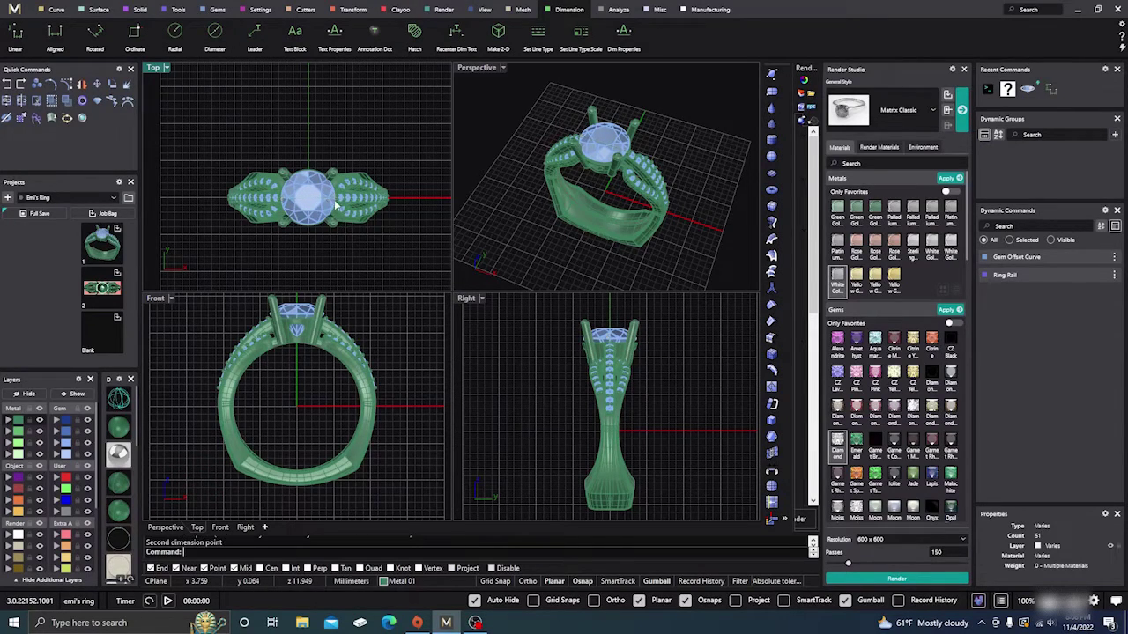
Step: With Quad osnap on and User 01 current, dimension the centre-stone head at 7.20
left_click(361, 568)
left_click(66, 476)
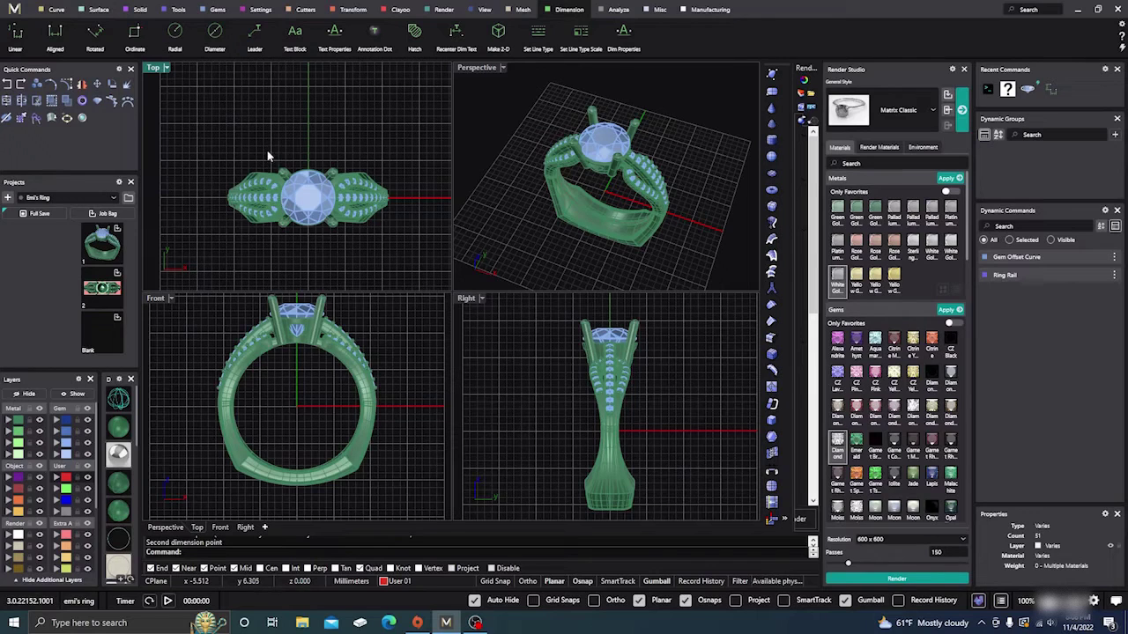
left_click(20, 36)
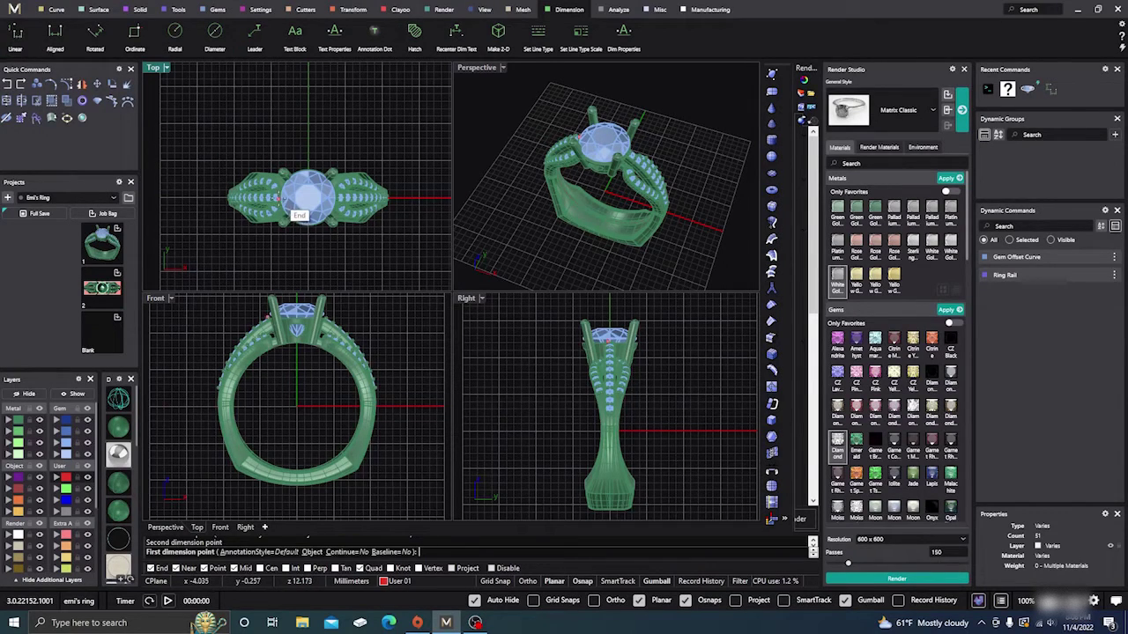
left_click(303, 199)
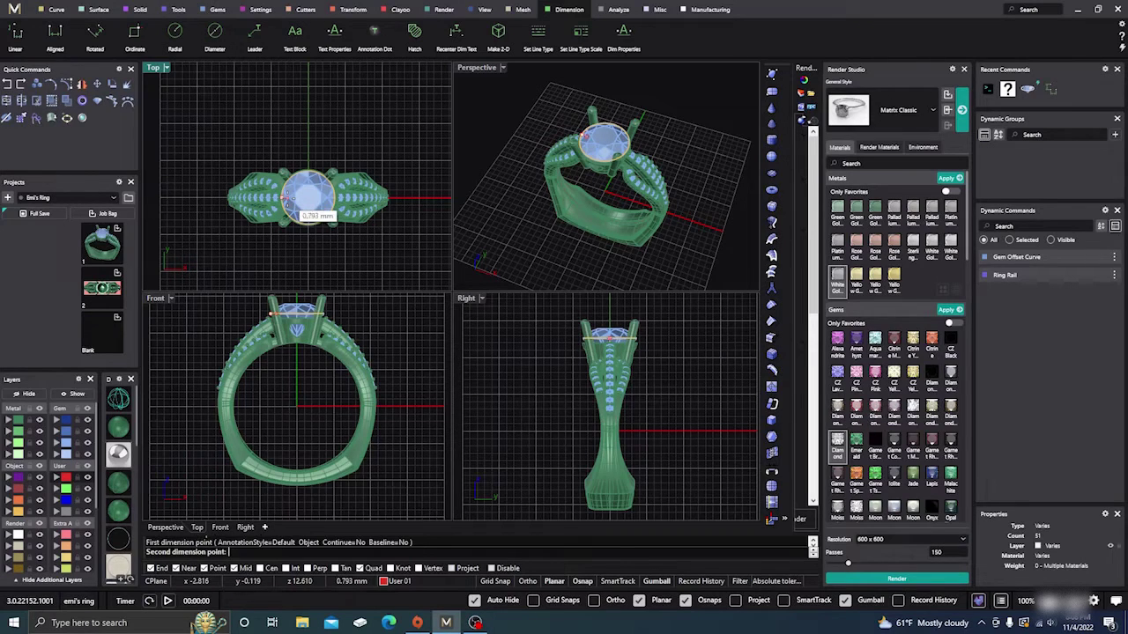
left_click(340, 212)
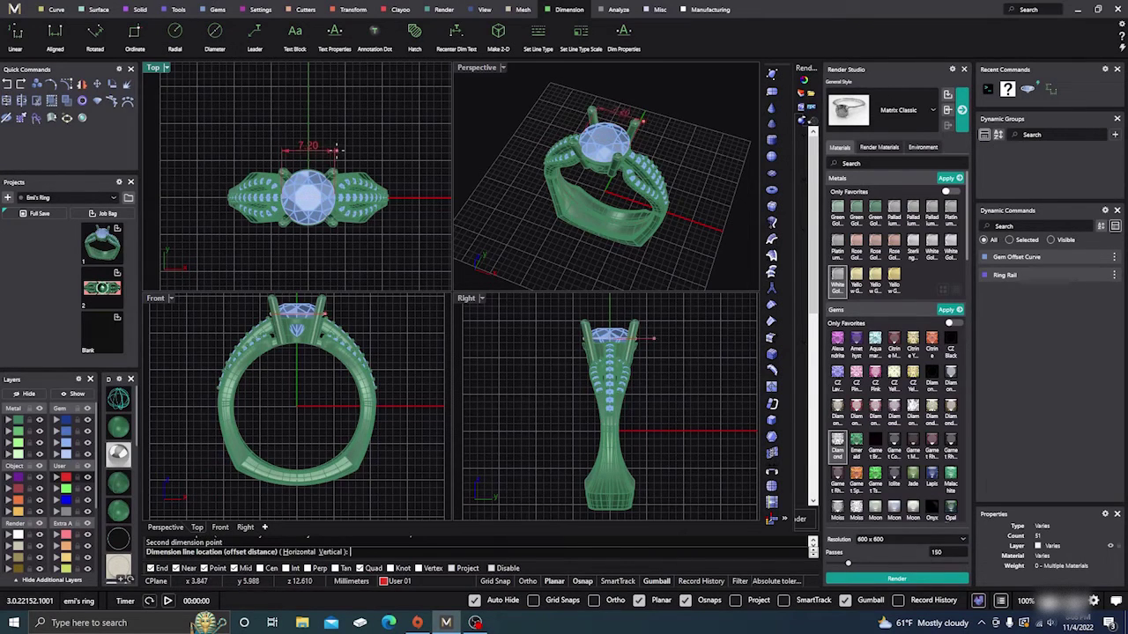
left_click(341, 131)
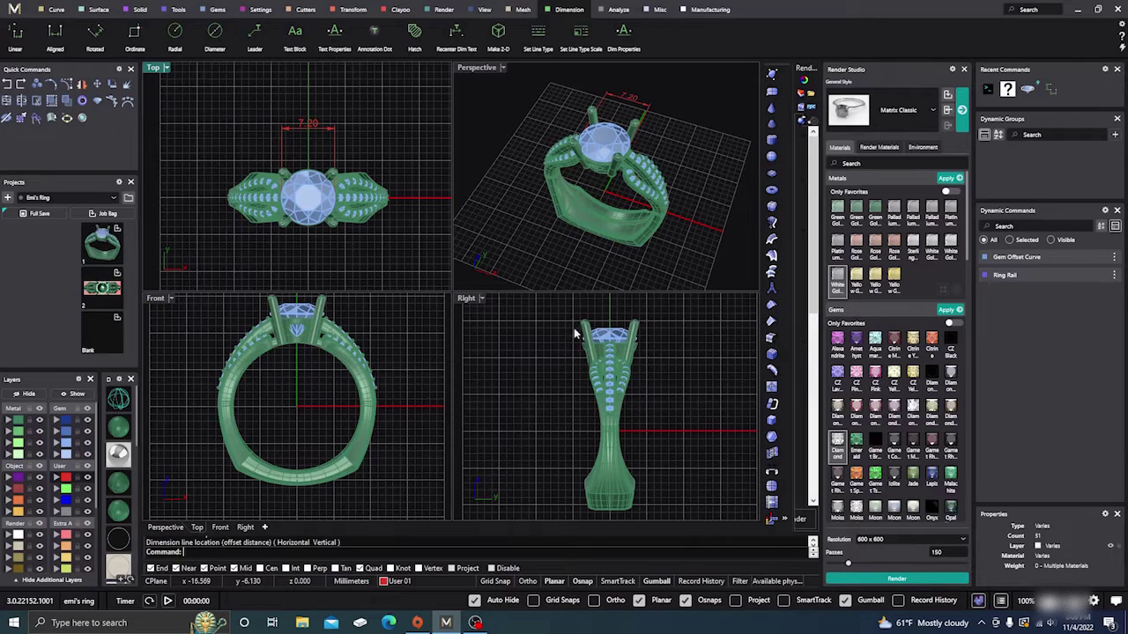
right_click(579, 441)
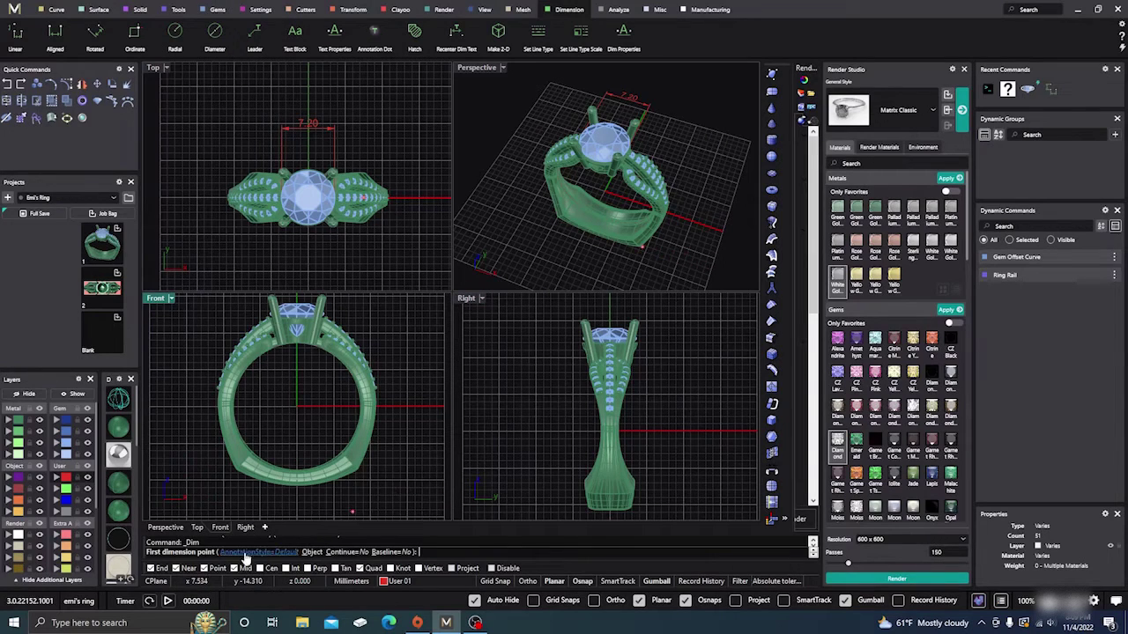
Step: Switch osnap from Near to Point and dimension the shank thickness at 2.29
left_click(176, 569)
left_click(205, 569)
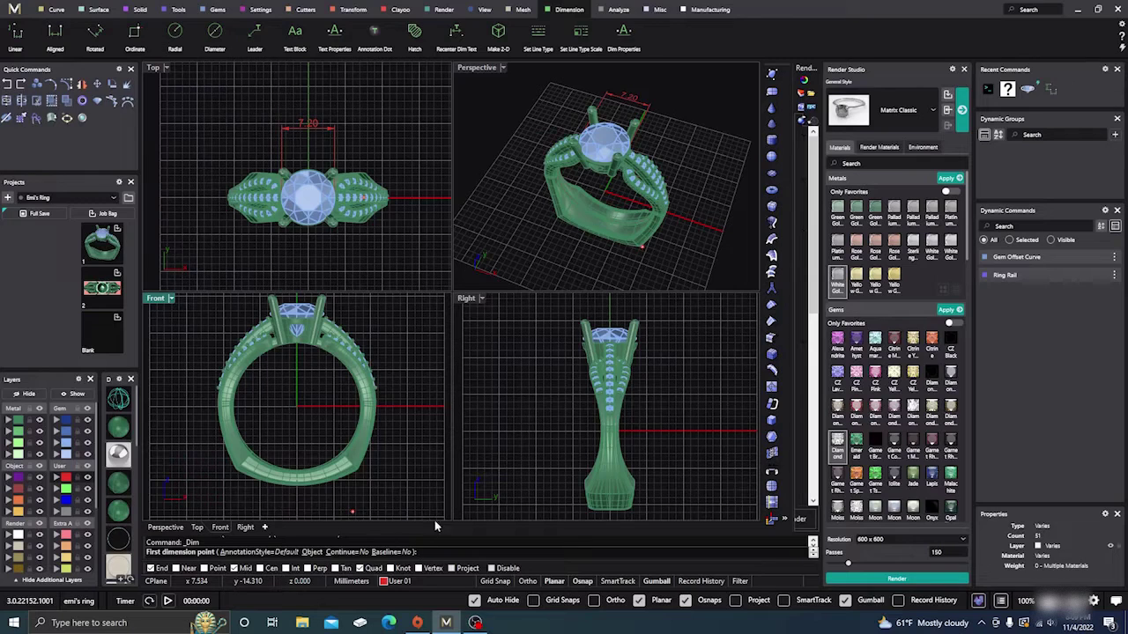
left_click(597, 431)
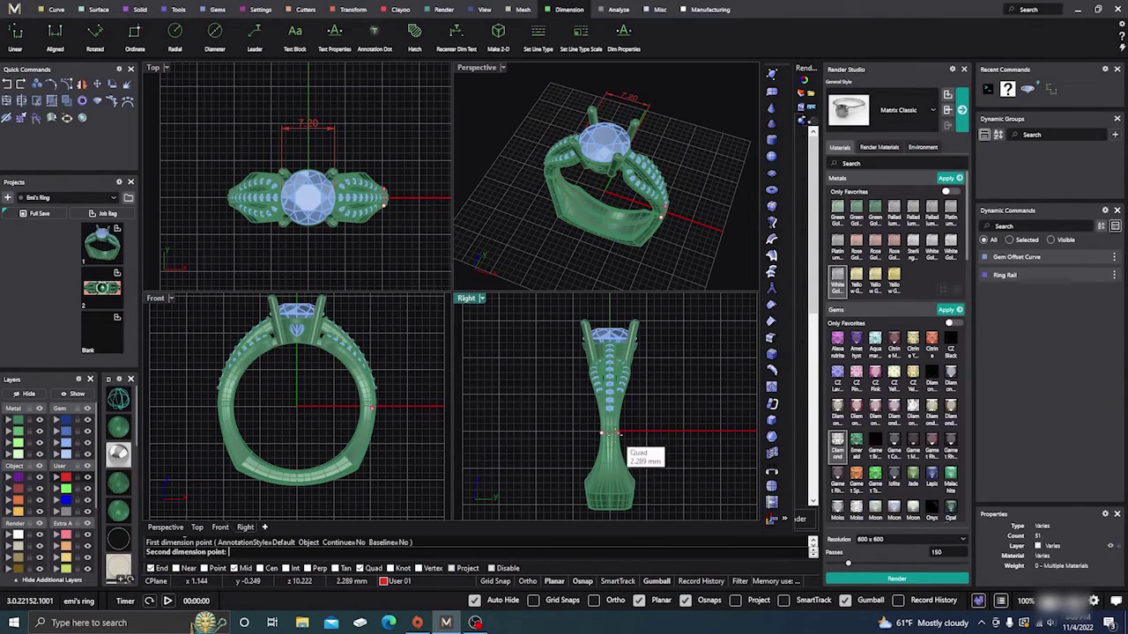
left_click(620, 436)
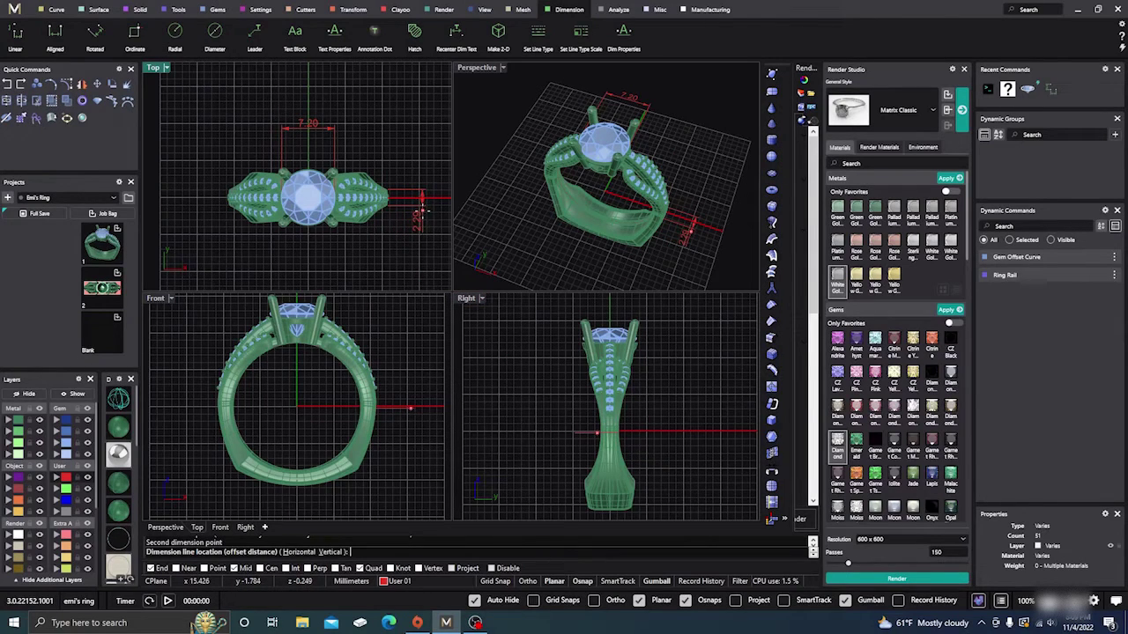
left_click(422, 215)
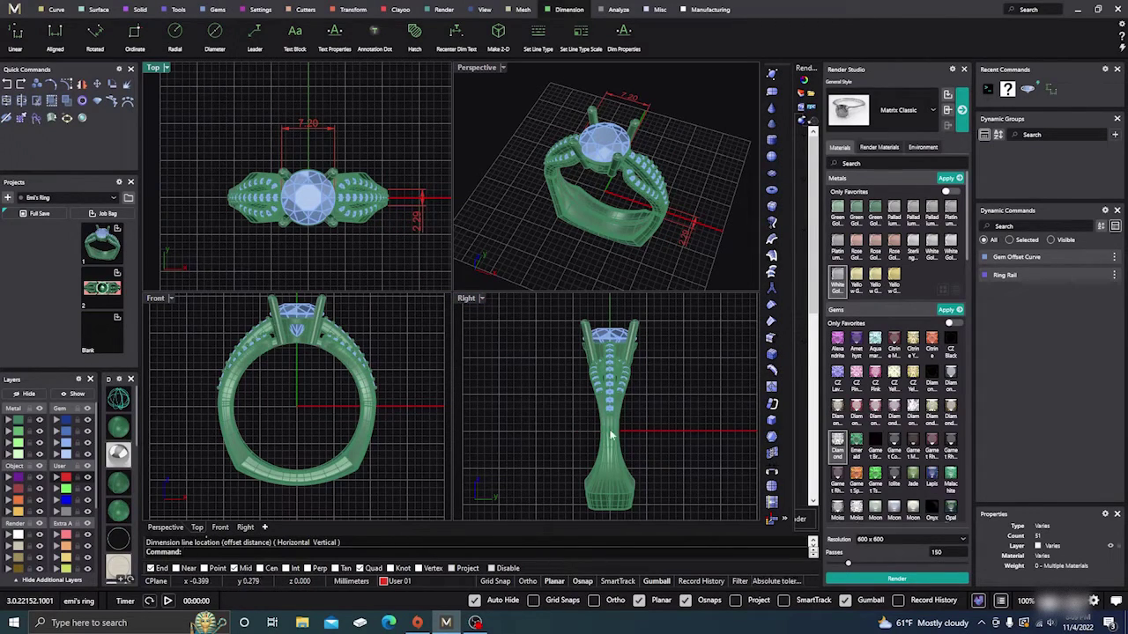
Step: Dimension the width near the stem's bottom (6.69), discarding a wrong 13.05 attempt
right_click(540, 489)
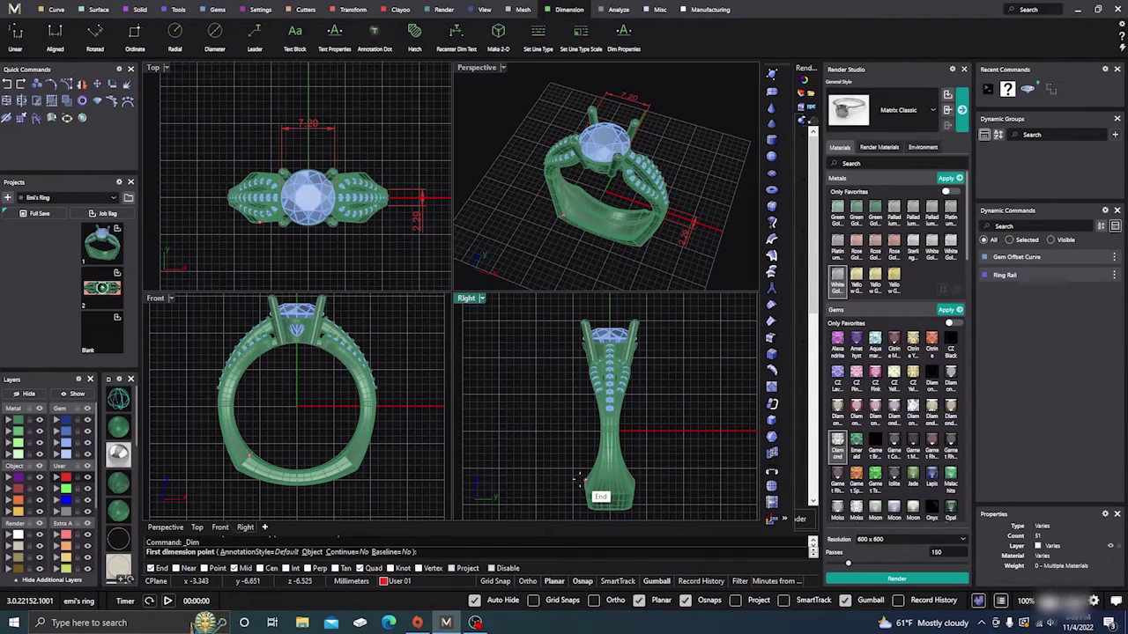
left_click(582, 482)
left_click(637, 484)
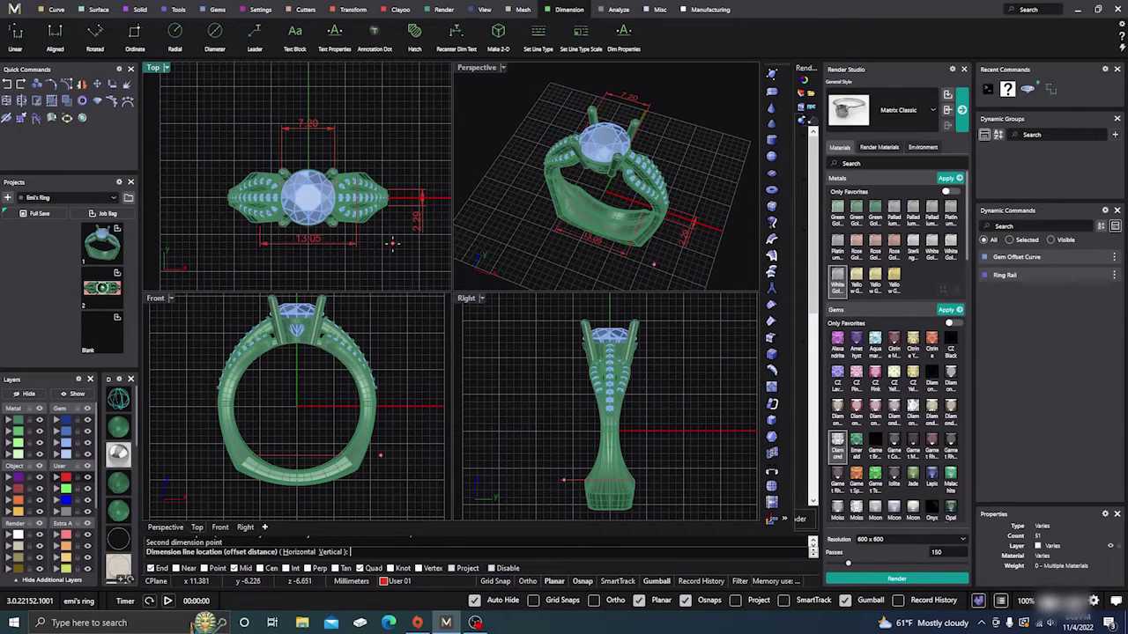
key("Escape")
right_click(553, 473)
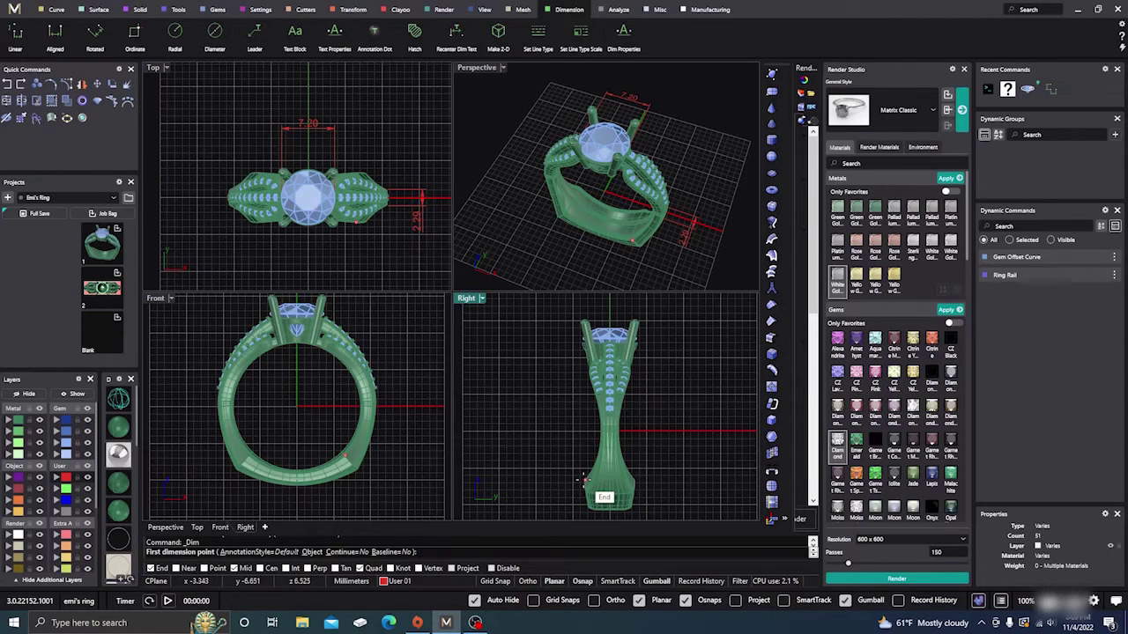
left_click(581, 481)
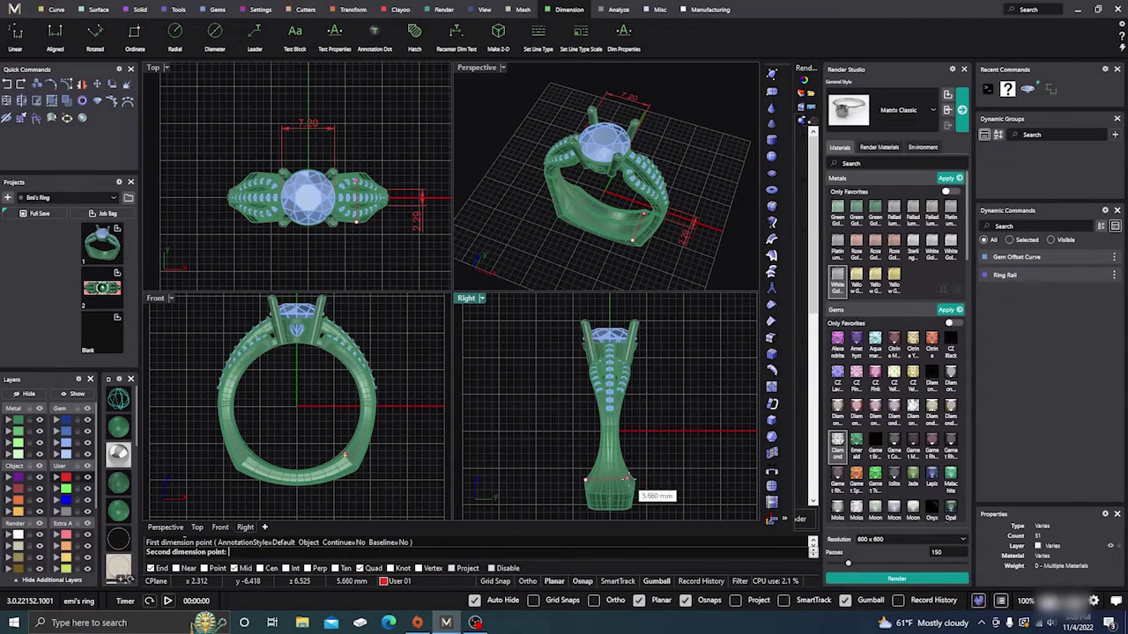
left_click(651, 498)
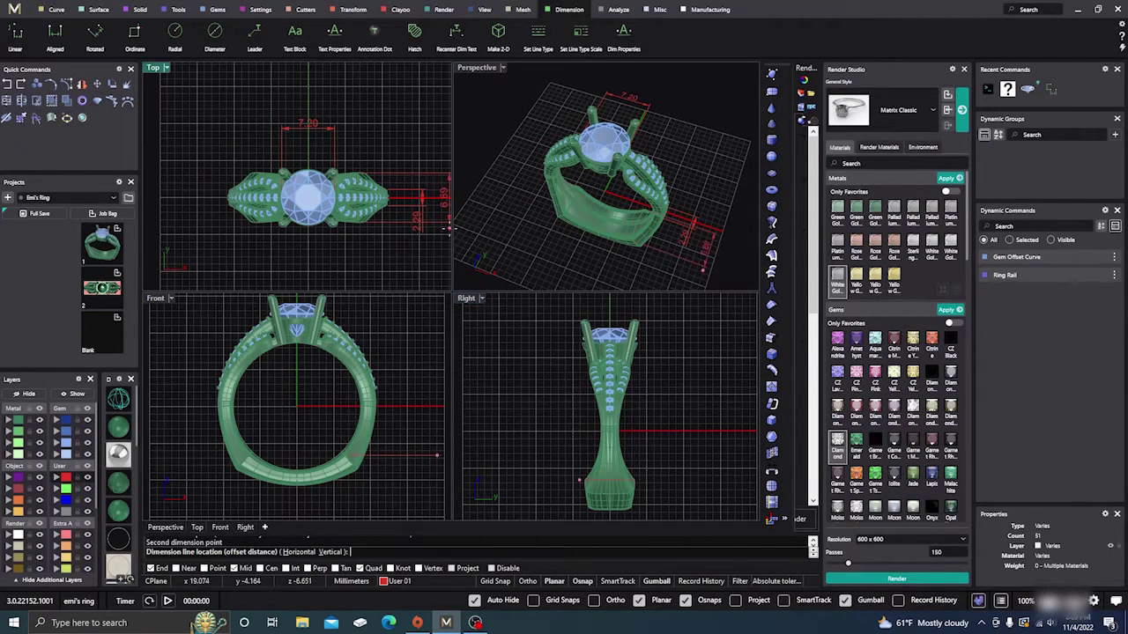
scroll(231, 236, "down", 3)
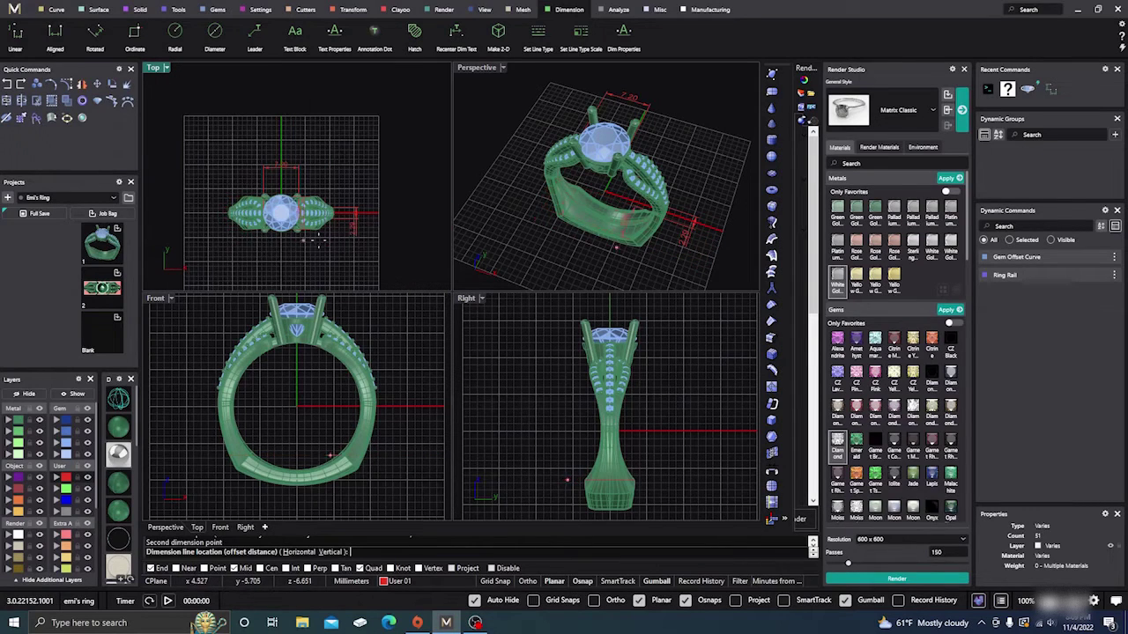
left_click(394, 228)
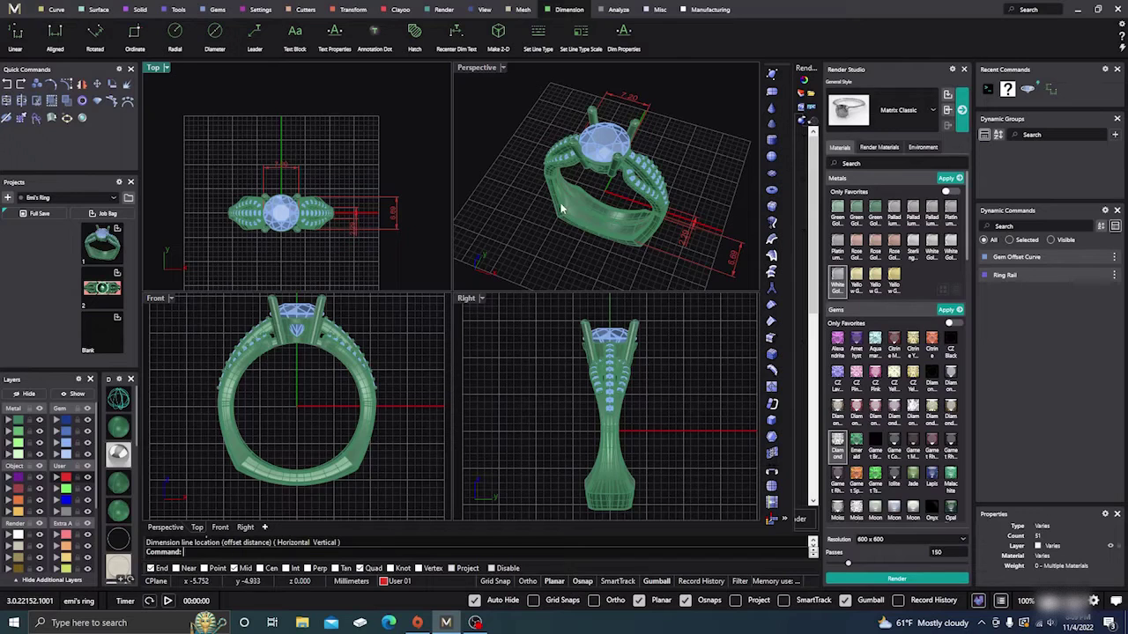
Step: Orbit and pan the Perspective and Front views to inspect the ring's dimensions
right_click_drag(610, 234, 589, 200)
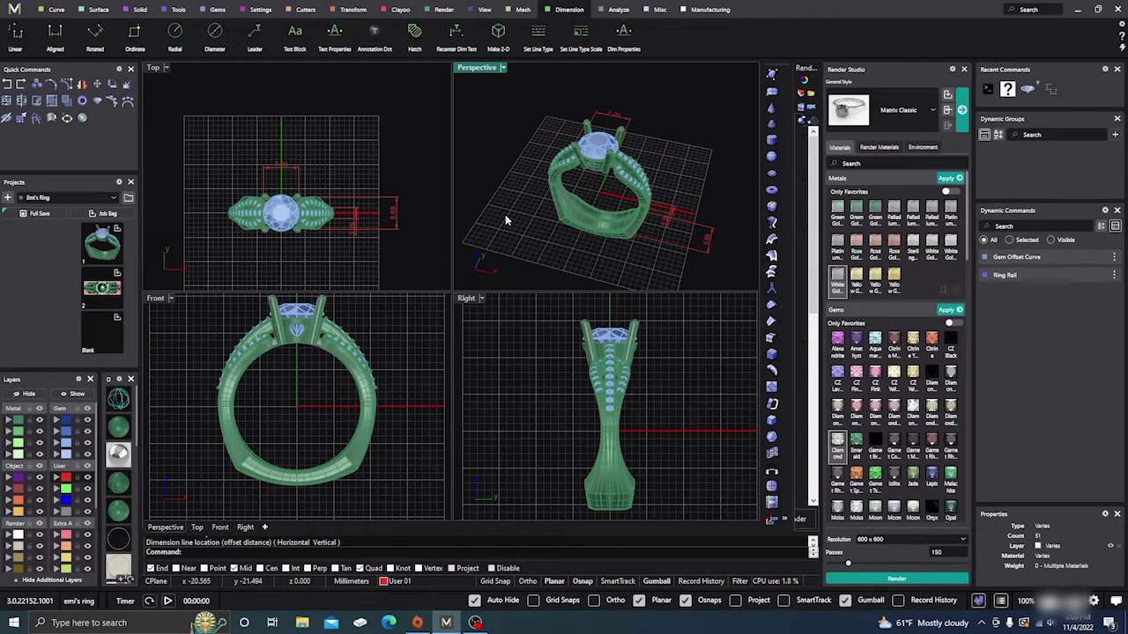
right_click_drag(507, 179, 610, 176)
scroll(620, 170, "up", 2)
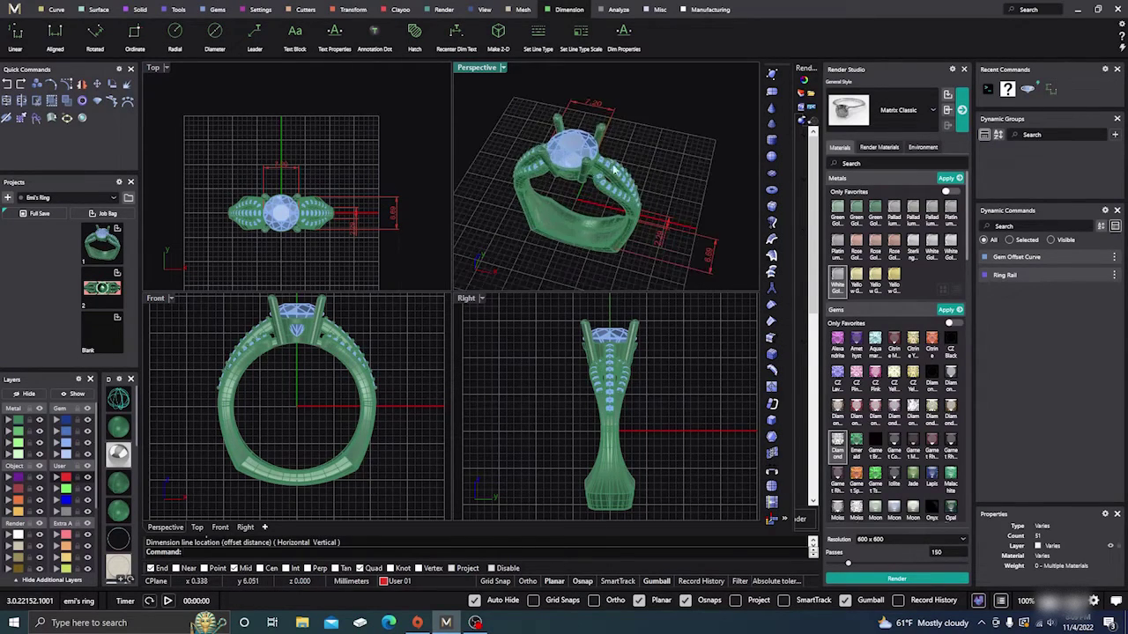
scroll(636, 174, "up", 1)
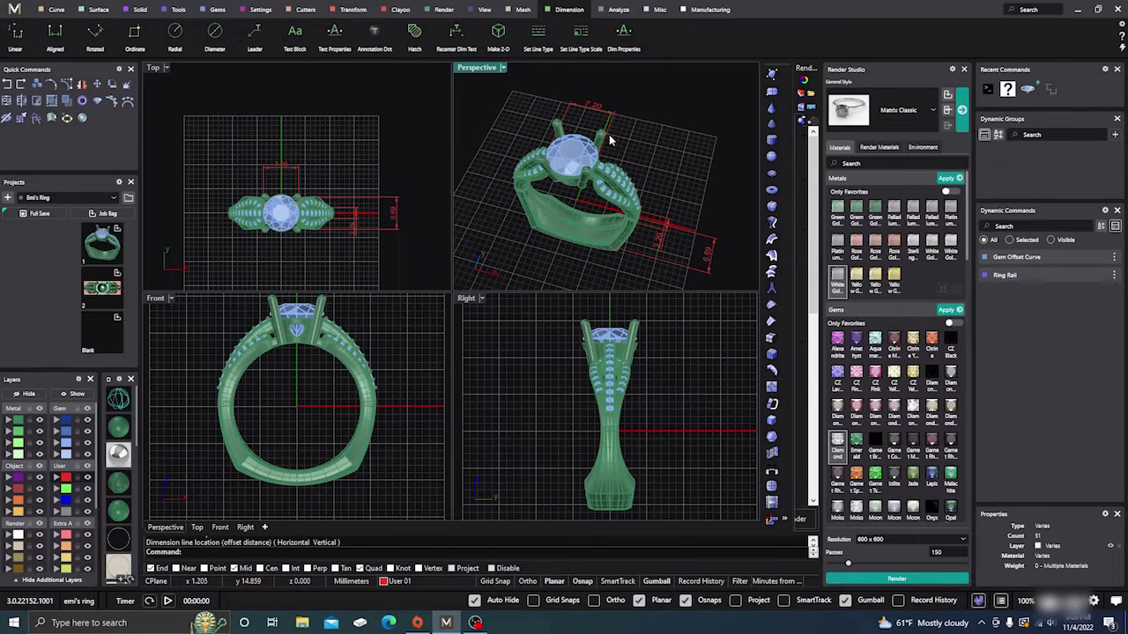
scroll(634, 172, "down", 1)
scroll(629, 162, "down", 1)
scroll(629, 163, "up", 1)
scroll(631, 170, "up", 1)
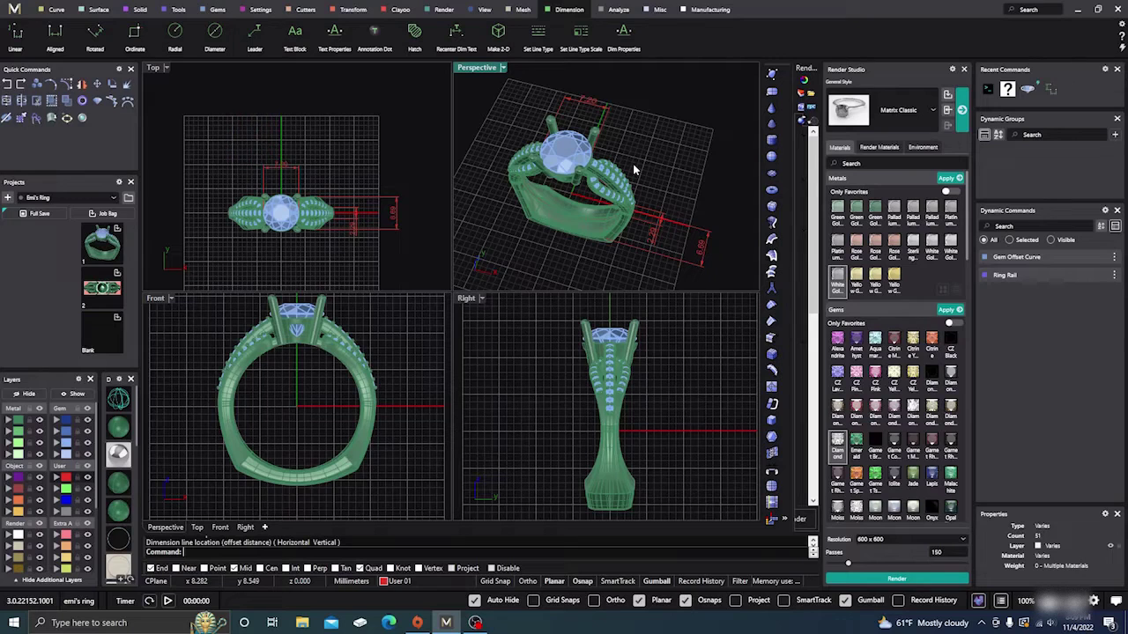
right_click_drag(632, 163, 583, 176)
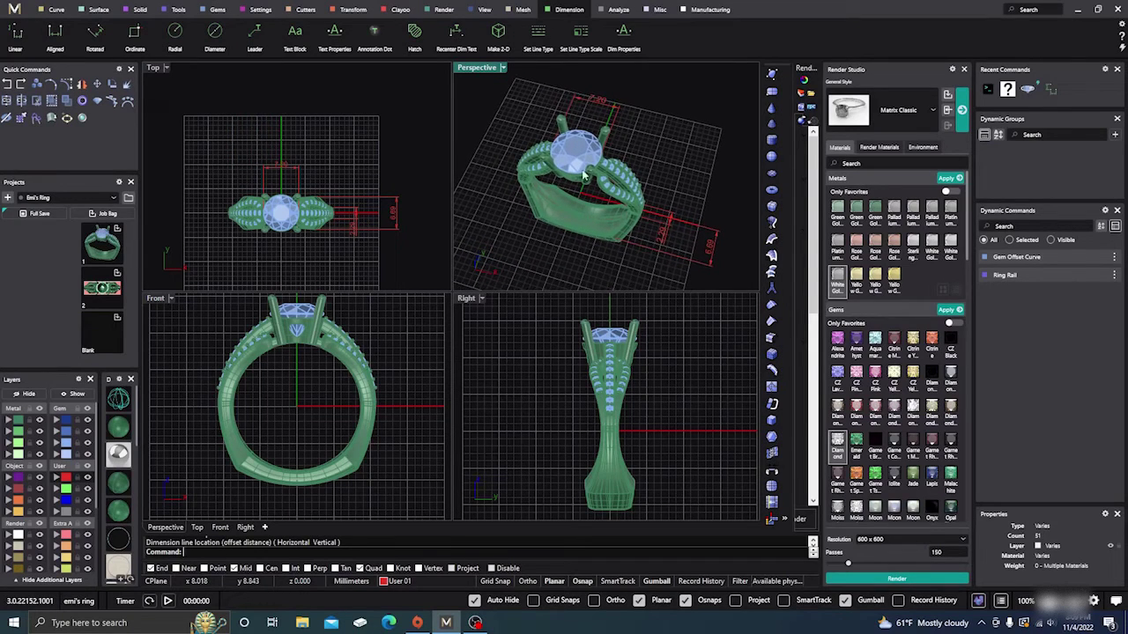
left_click(328, 168)
left_click(692, 140)
left_click(306, 394)
right_click_drag(306, 394, 306, 432)
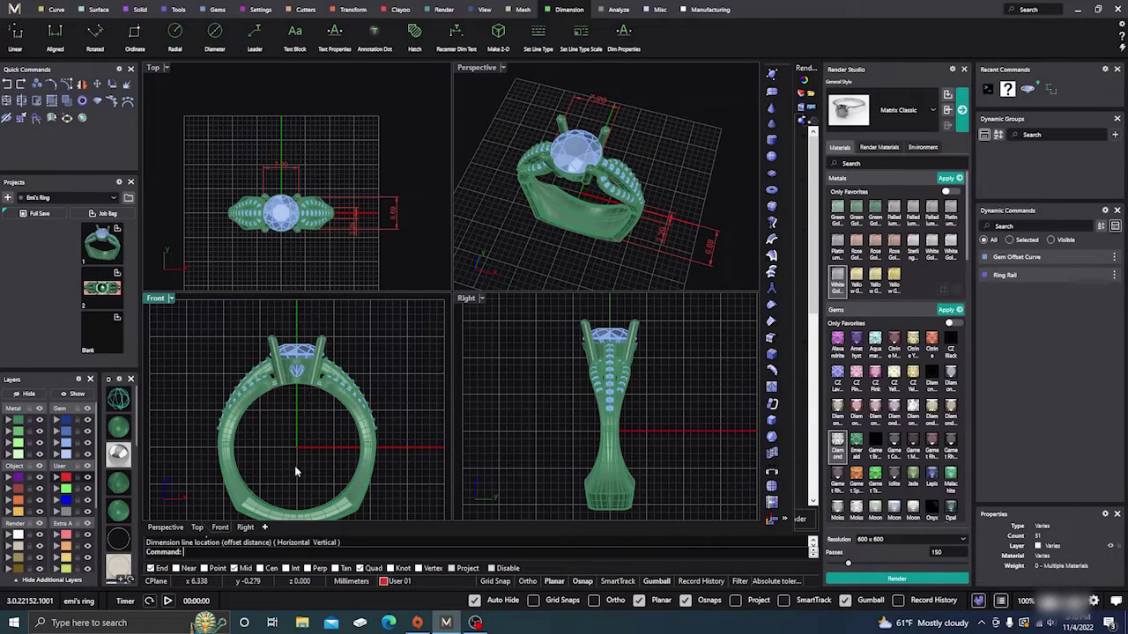
right_click_drag(294, 409, 295, 390)
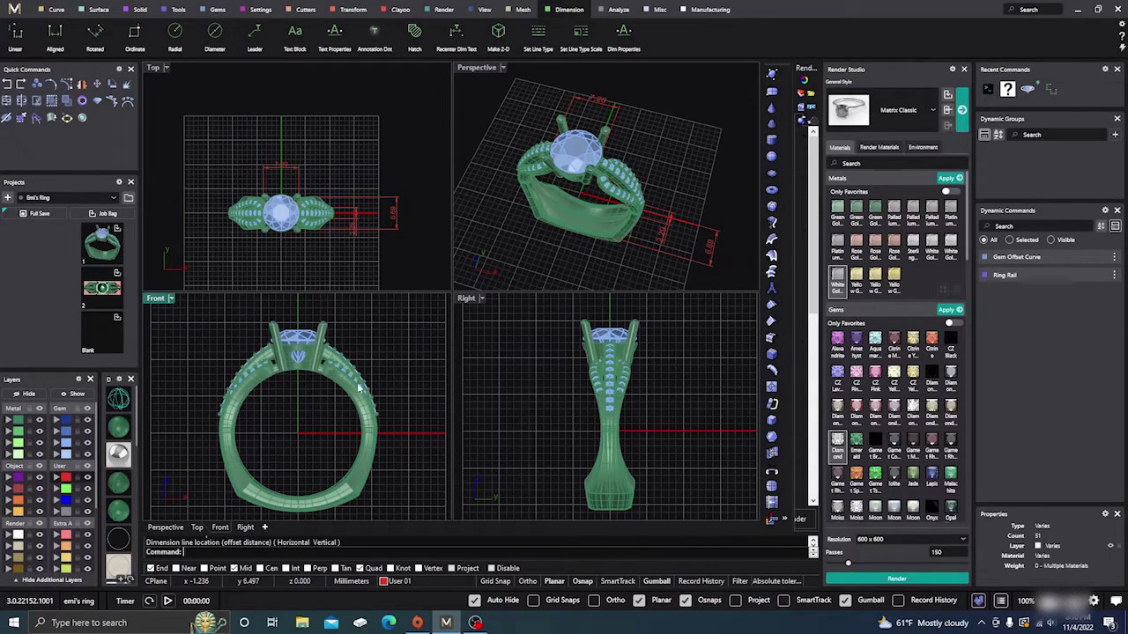
right_click_drag(557, 236, 533, 212)
Step: Maximize the Perspective view and frame the ring with its red dimensions
scroll(626, 198, "up", 3)
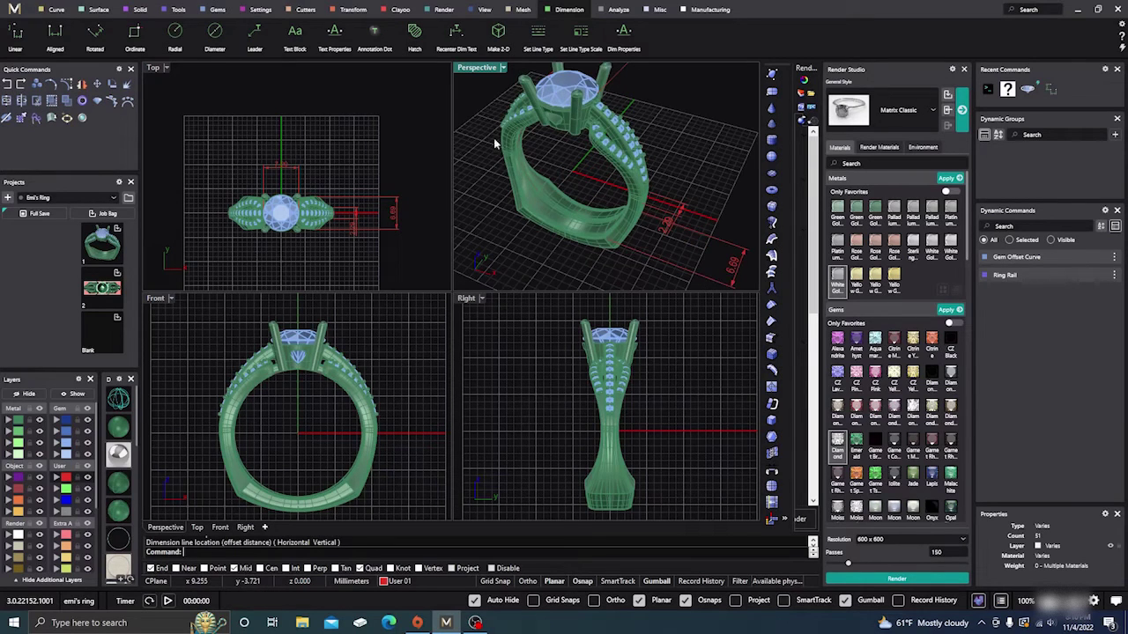
double_click(479, 70)
scroll(600, 262, "down", 2)
mouse_move(600, 262)
right_mouse_down()
mouse_move(586, 247)
mouse_move(599, 257)
right_mouse_up()
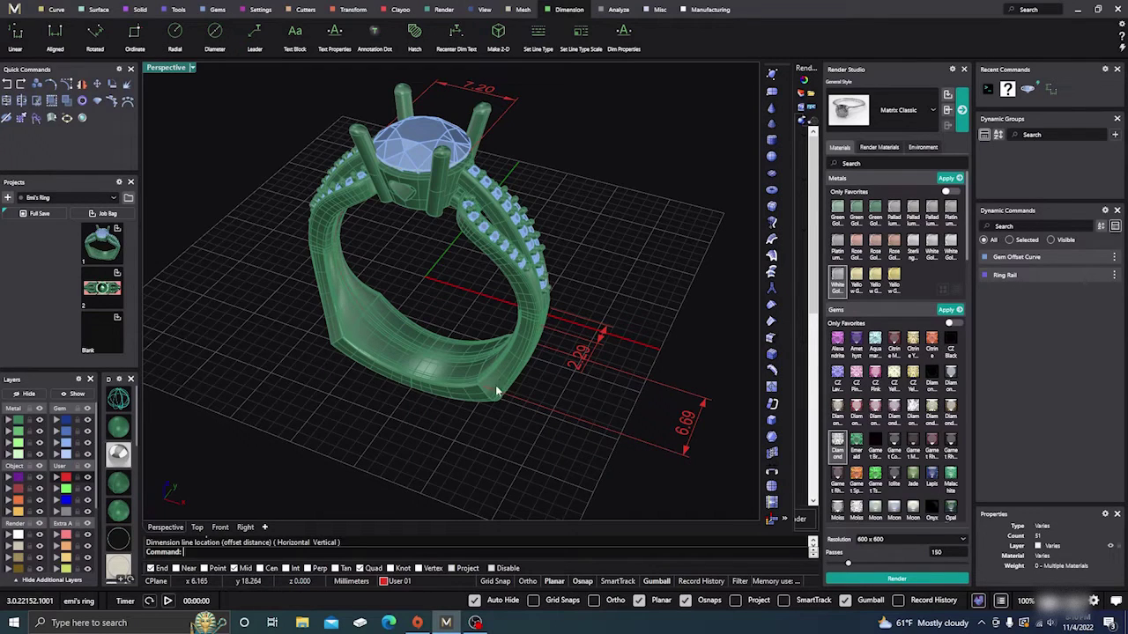
right_click_drag(415, 289, 431, 327, "shift")
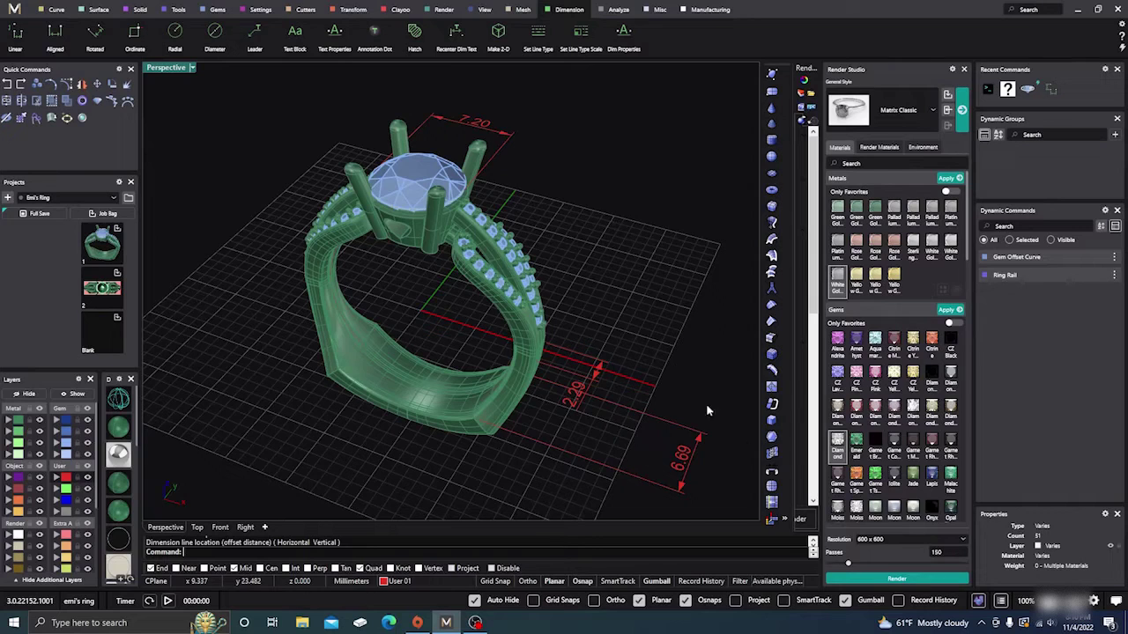
Step: Render the ring with the NVIDIA denoiser, then close it without saving post effects
left_click(896, 582)
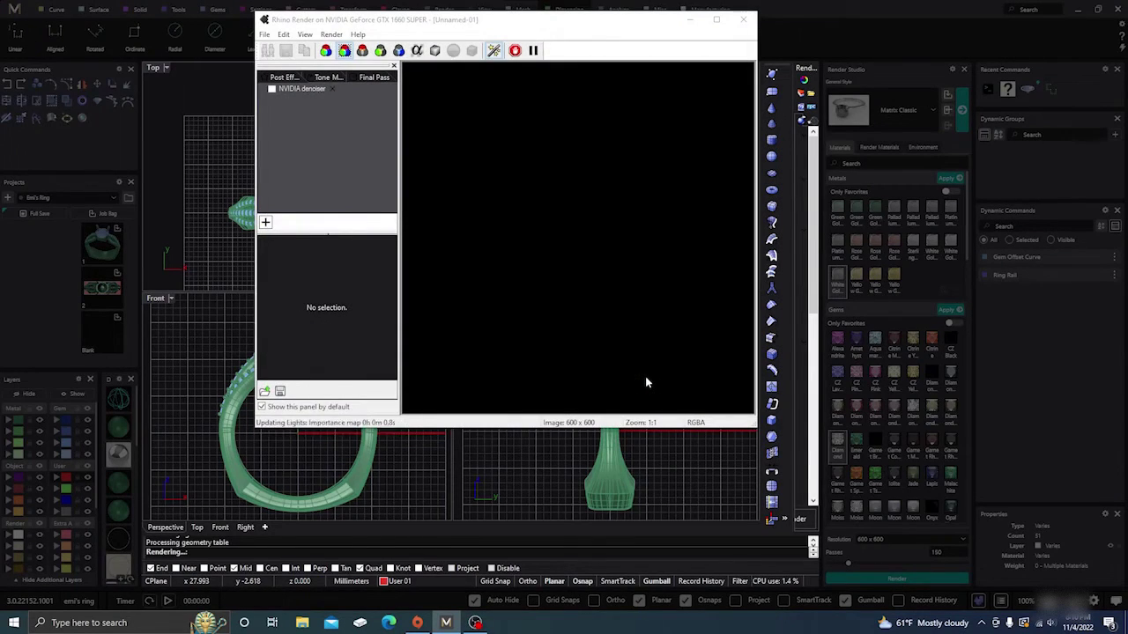
left_click(272, 90)
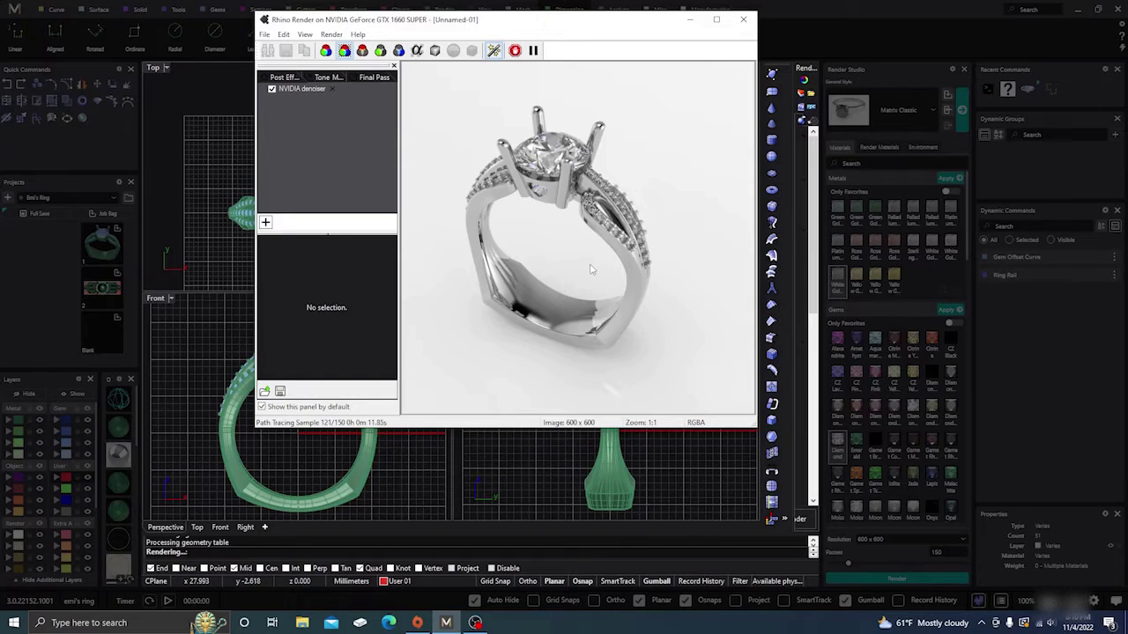
left_click(743, 19)
left_click(541, 355)
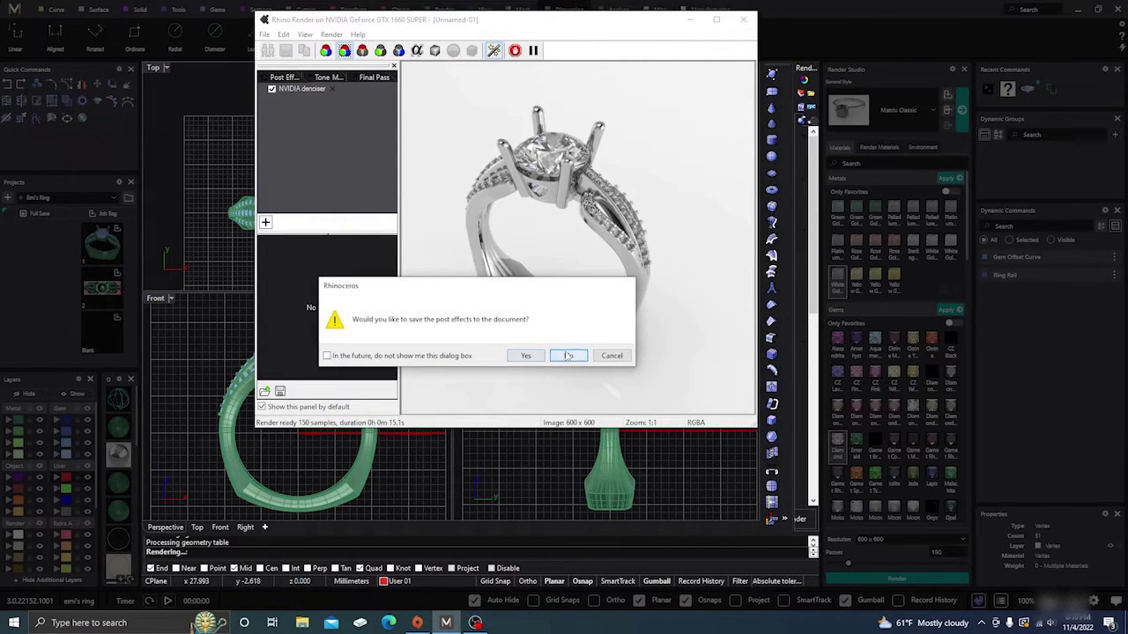
left_click(567, 355)
right_click_drag(569, 274, 588, 262)
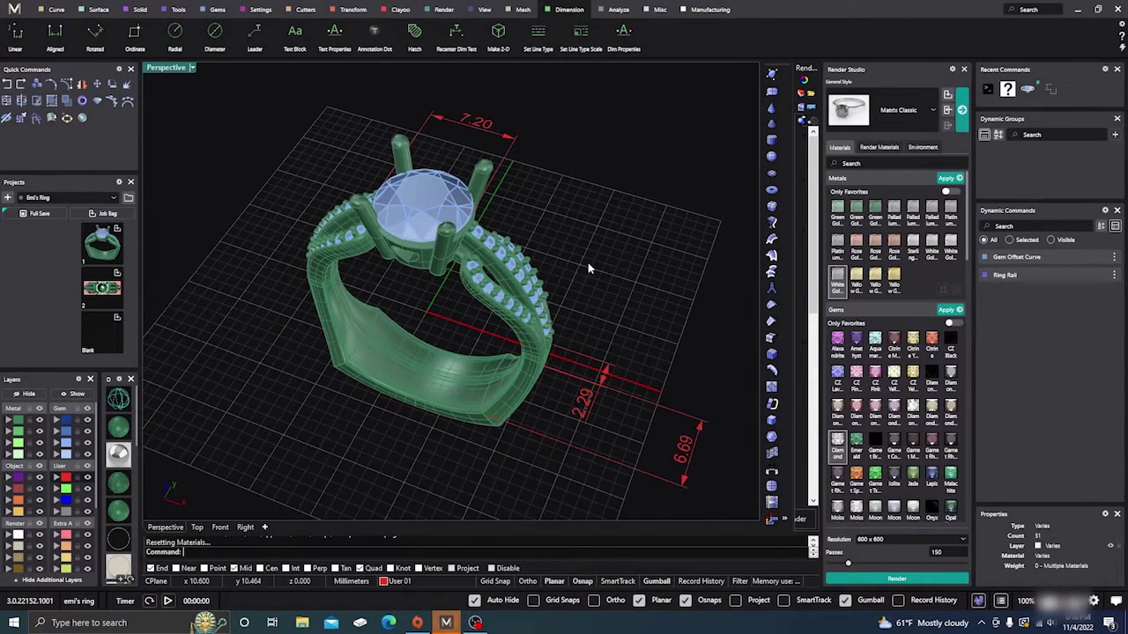
Step: Re-render the slightly orbited ring view with the NVIDIA denoiser enabled
mouse_move(450, 352)
right_mouse_down()
mouse_move(477, 346)
mouse_move(448, 327)
right_mouse_up()
left_click(897, 579)
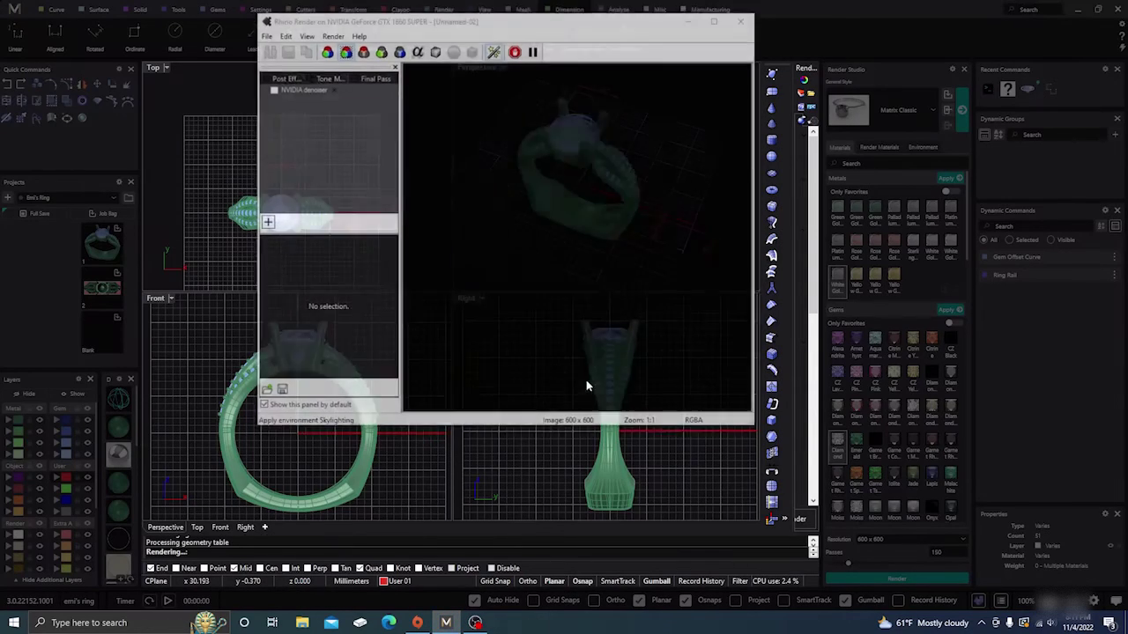
left_click(272, 89)
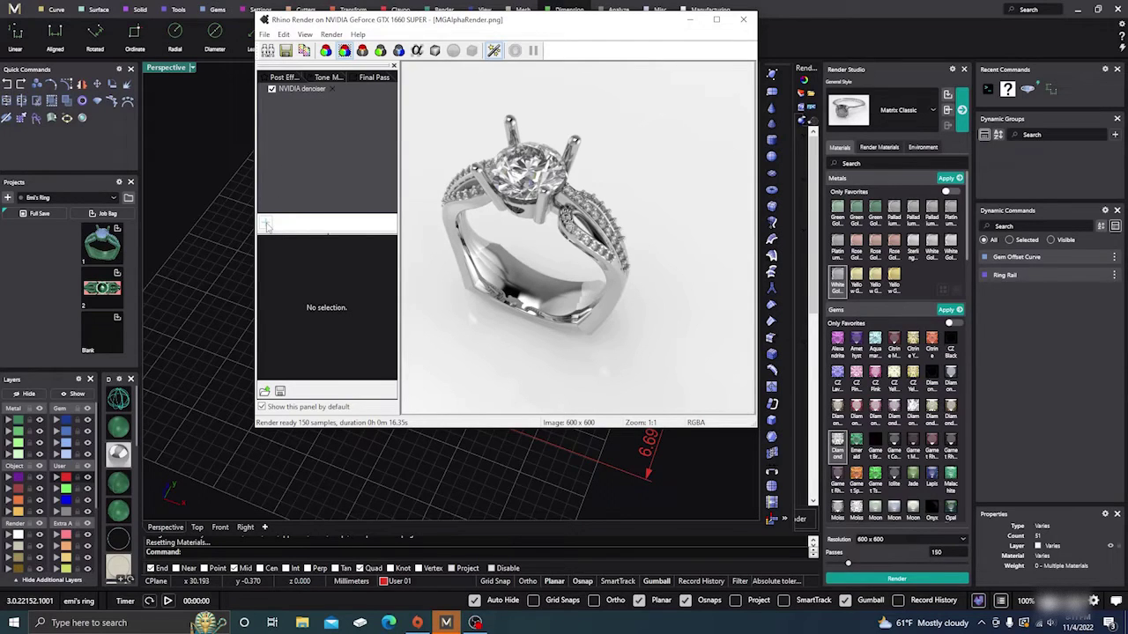
Step: Try the Surface edges and isocurves post effect on an opaque background, then switch it off
left_click(267, 224)
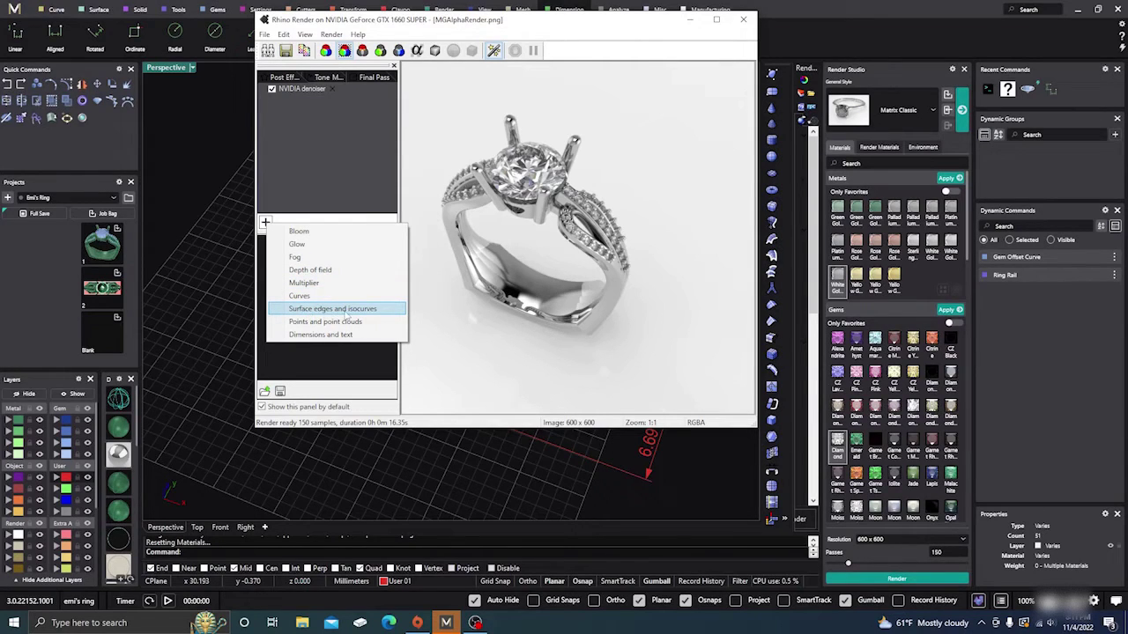
left_click(328, 309)
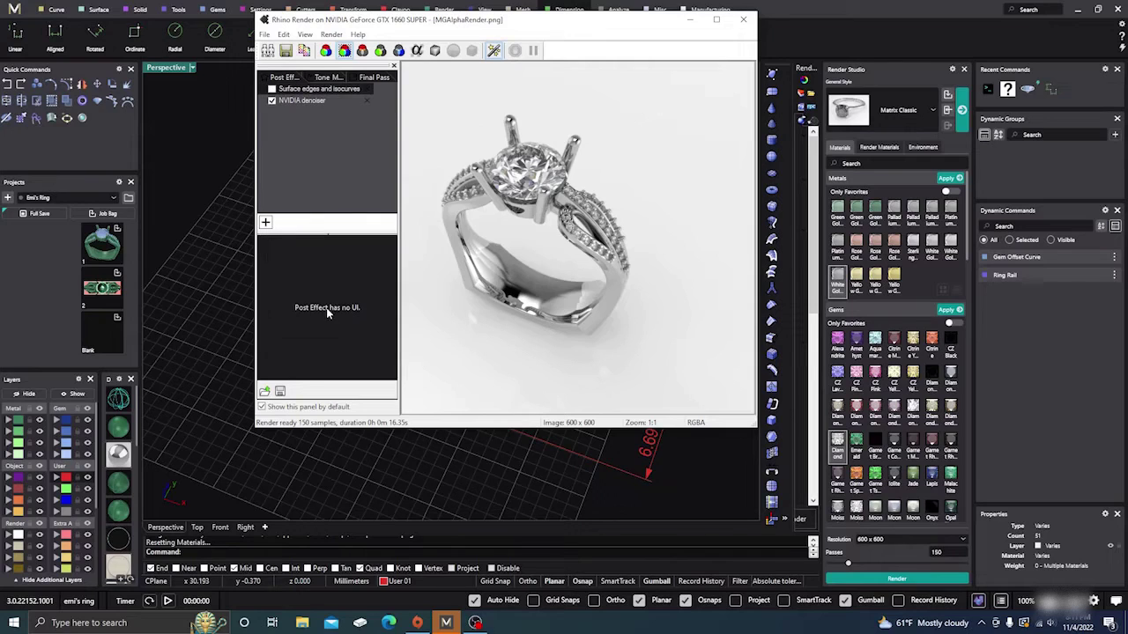
left_click(272, 89)
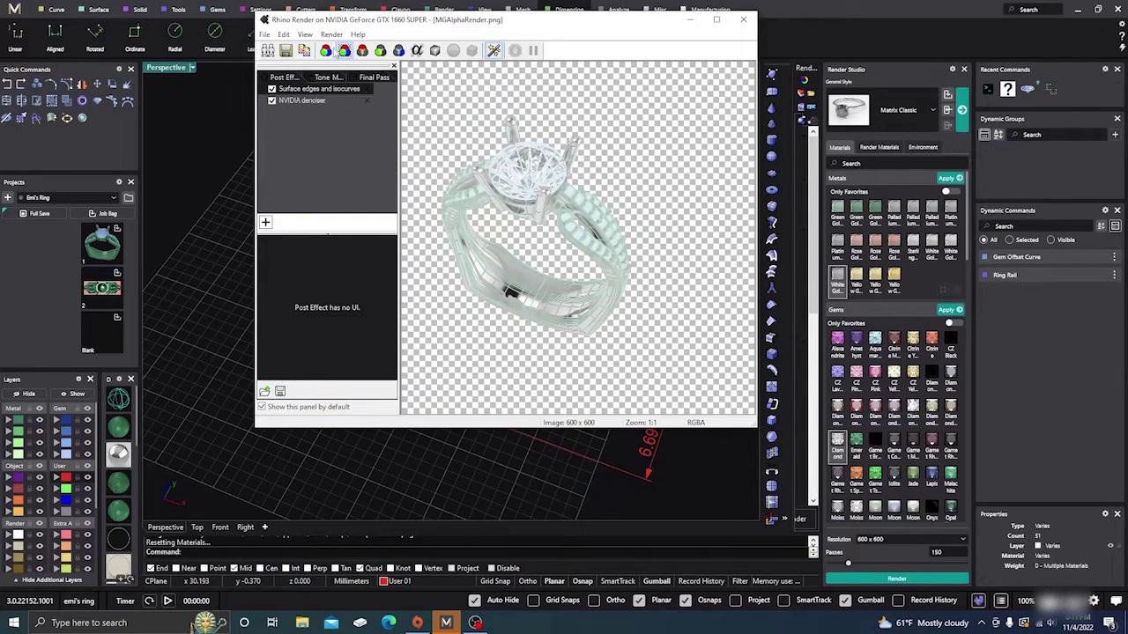
left_click(326, 50)
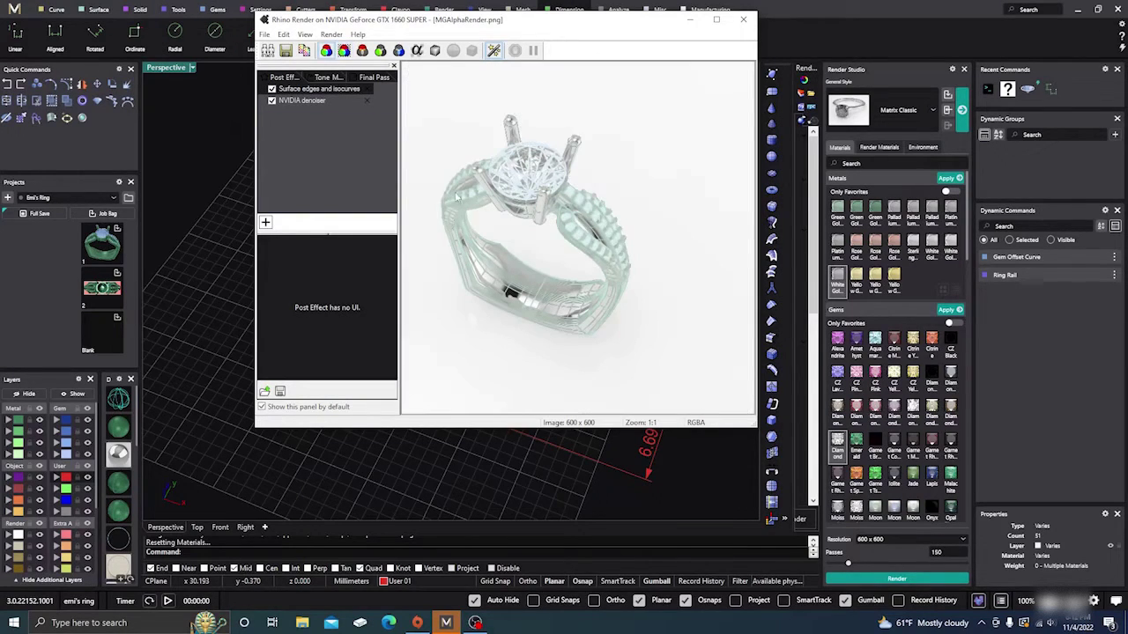
left_click(272, 89)
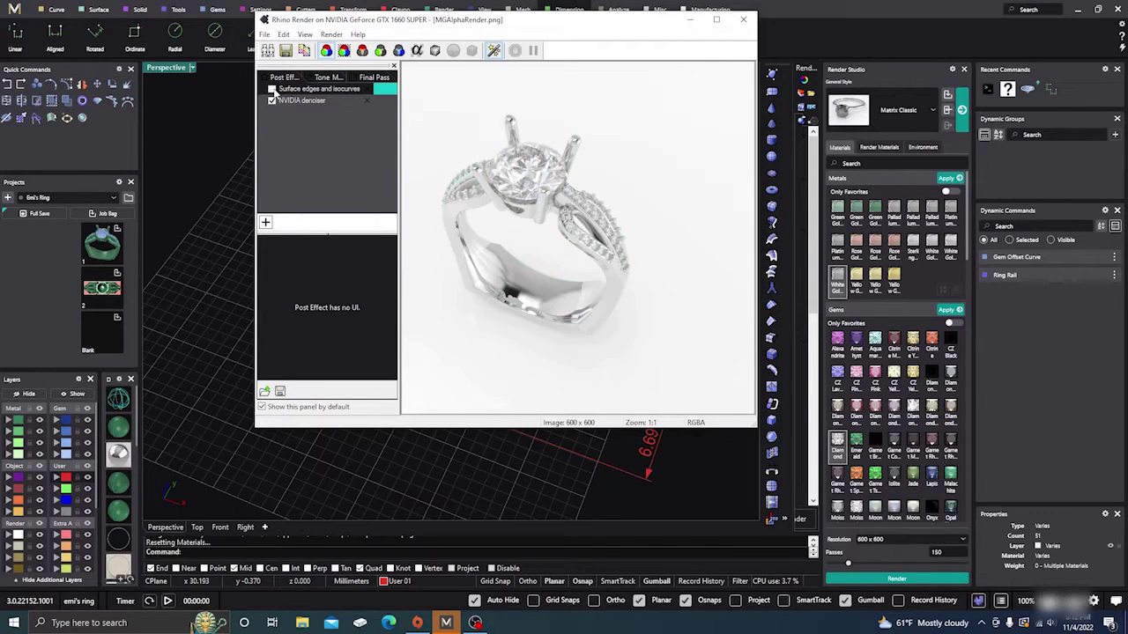
Step: Add Dimensions and text, delete Surface edges and isocurves, and show the red mm dimensions
left_click(265, 222)
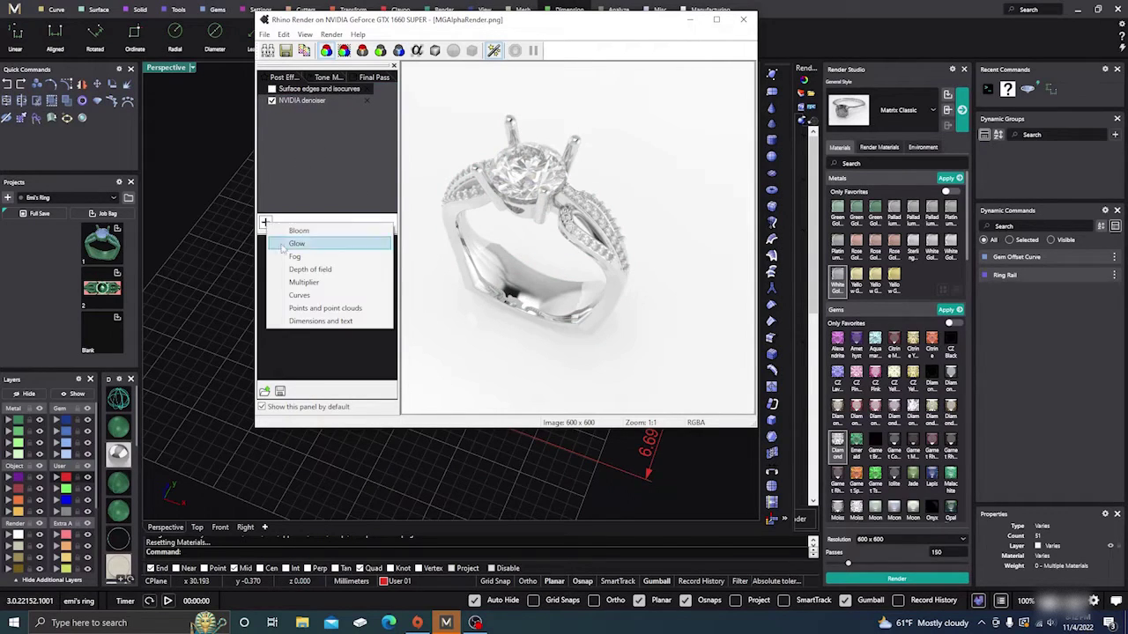
left_click(305, 323)
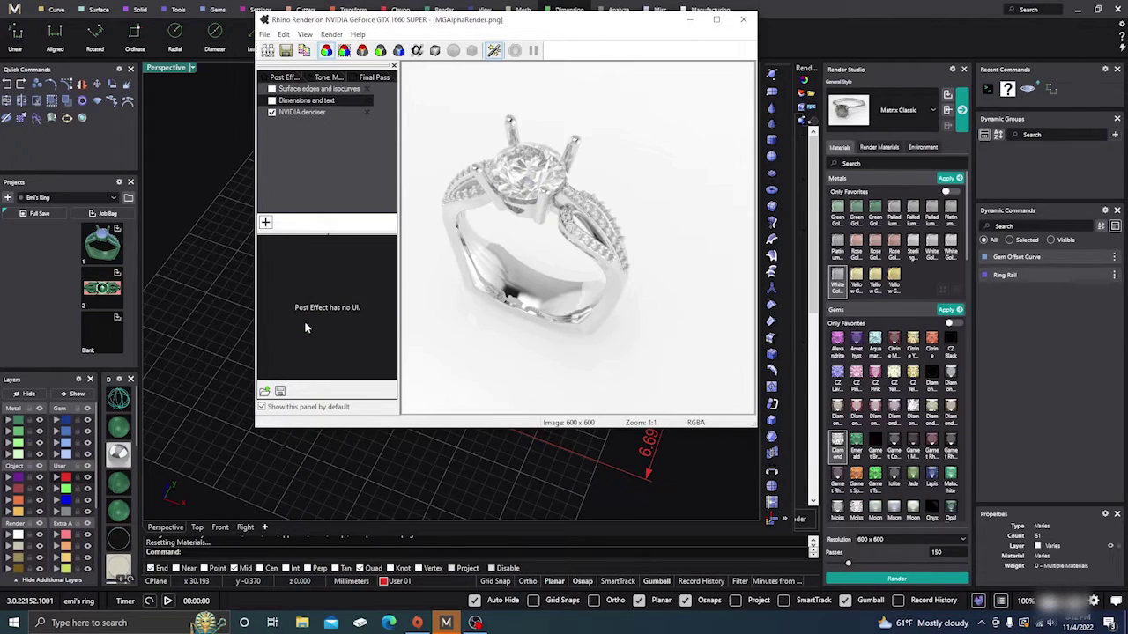
left_click(368, 89)
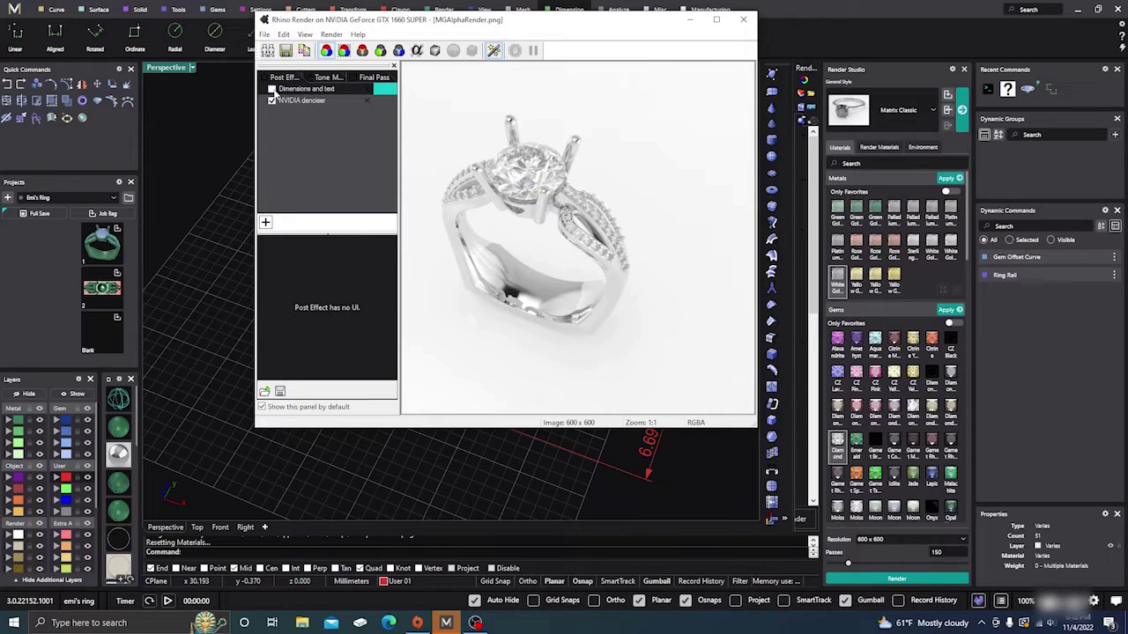
left_click(272, 90)
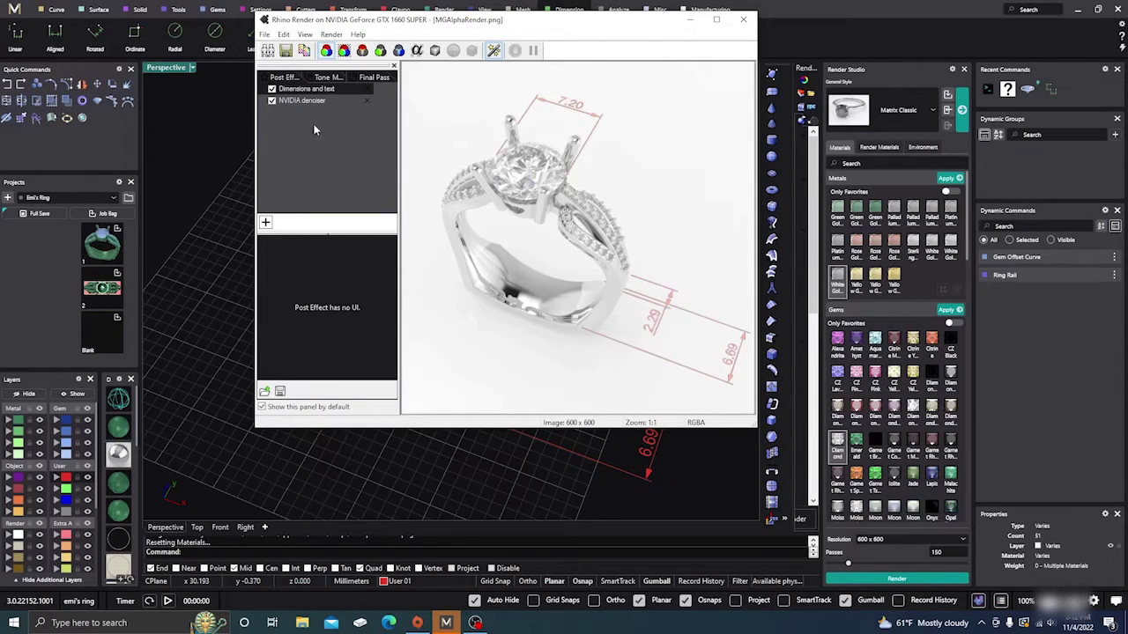
left_click(265, 222)
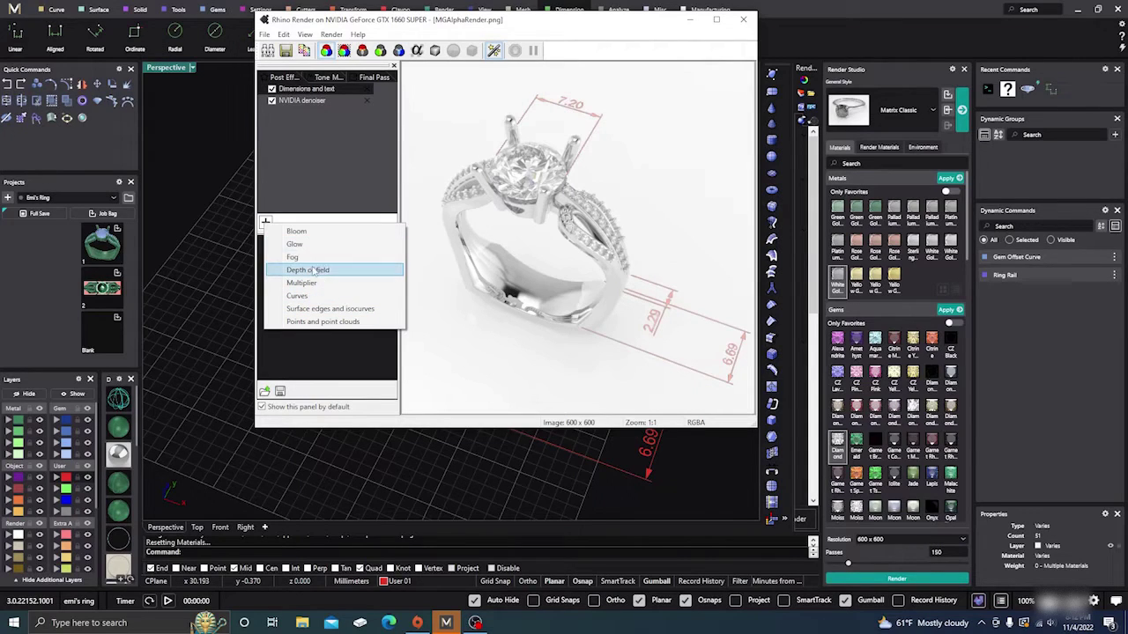
left_click(296, 231)
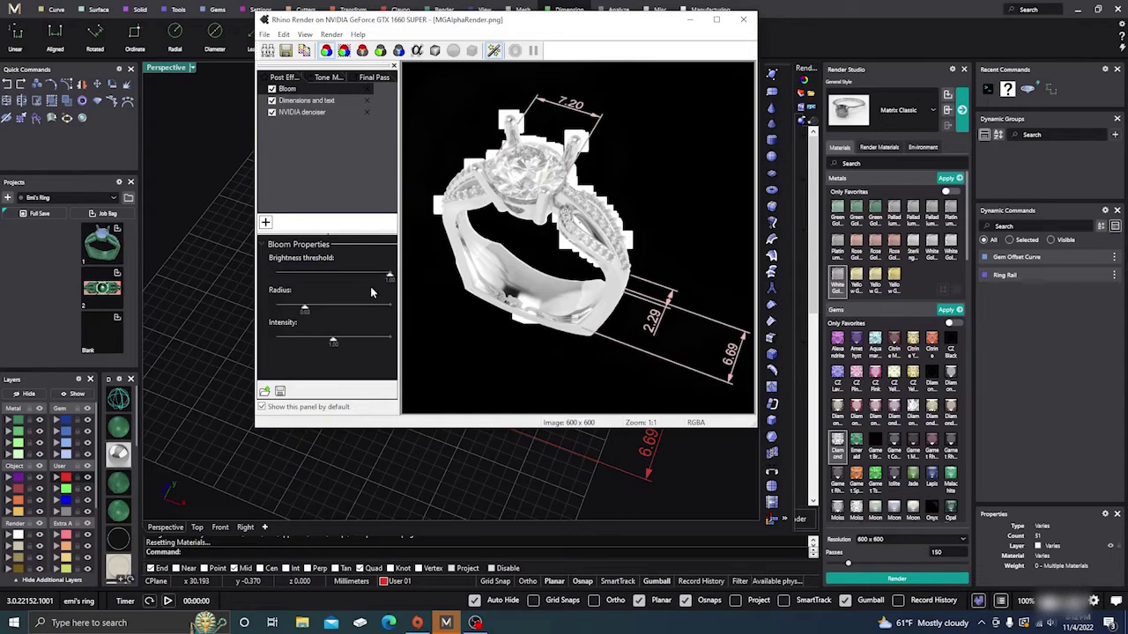
mouse_move(304, 310)
left_mouse_down()
mouse_move(341, 311)
mouse_move(300, 310)
left_mouse_up()
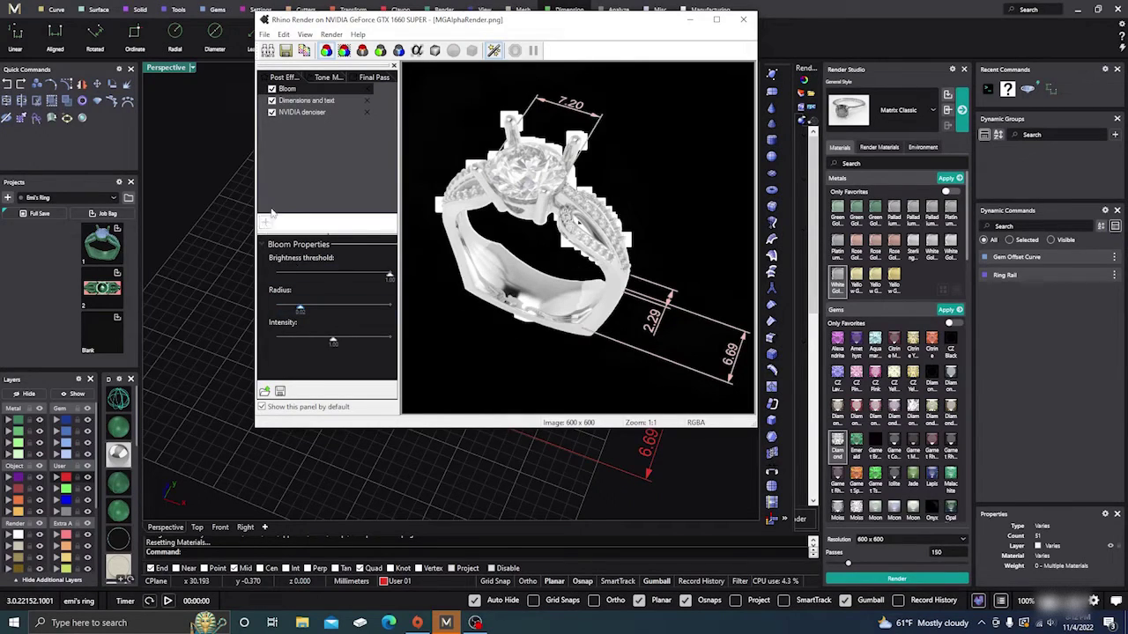
left_click(317, 166)
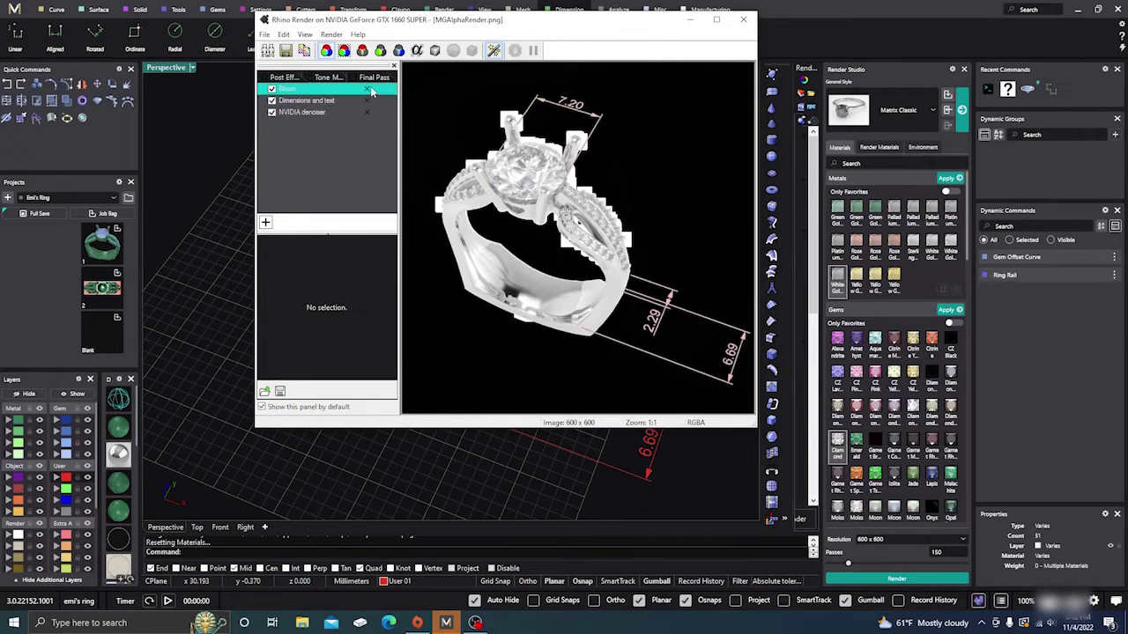
left_click(366, 90)
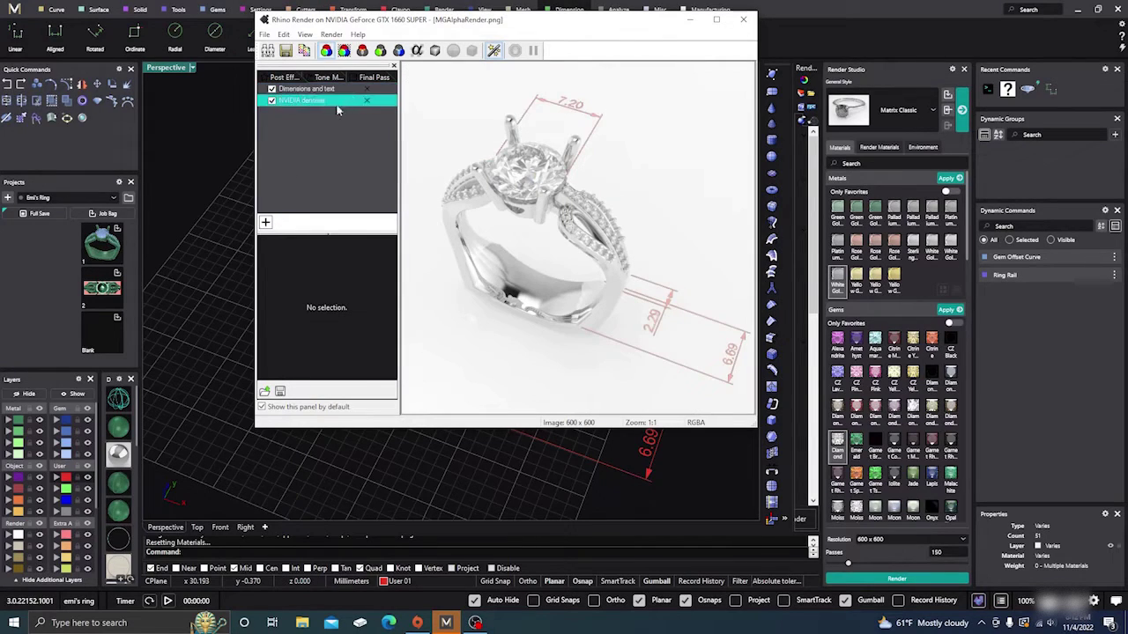
left_click(265, 222)
left_click(296, 245)
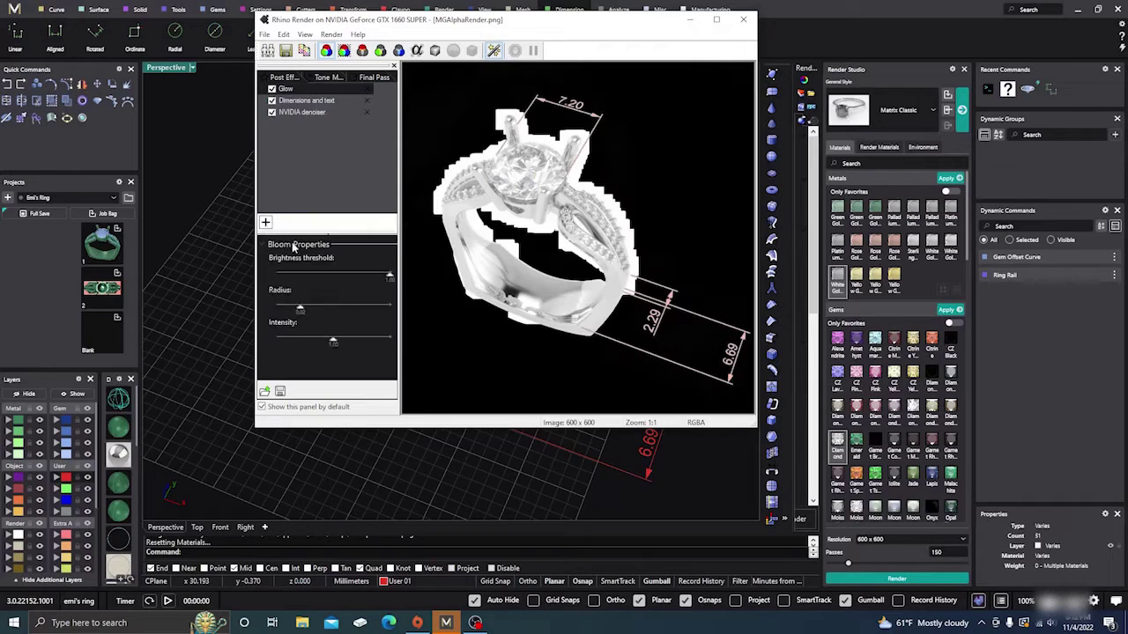
mouse_move(352, 267)
left_mouse_down()
mouse_move(388, 263)
mouse_move(350, 265)
left_mouse_up()
mouse_move(346, 323)
left_mouse_down()
mouse_move(398, 327)
mouse_move(333, 325)
mouse_move(343, 324)
left_mouse_up()
left_click(272, 89)
Step: Remove Glow and add Depth of field focused on the diamond, max blurring 6, strength 9
left_click(367, 89)
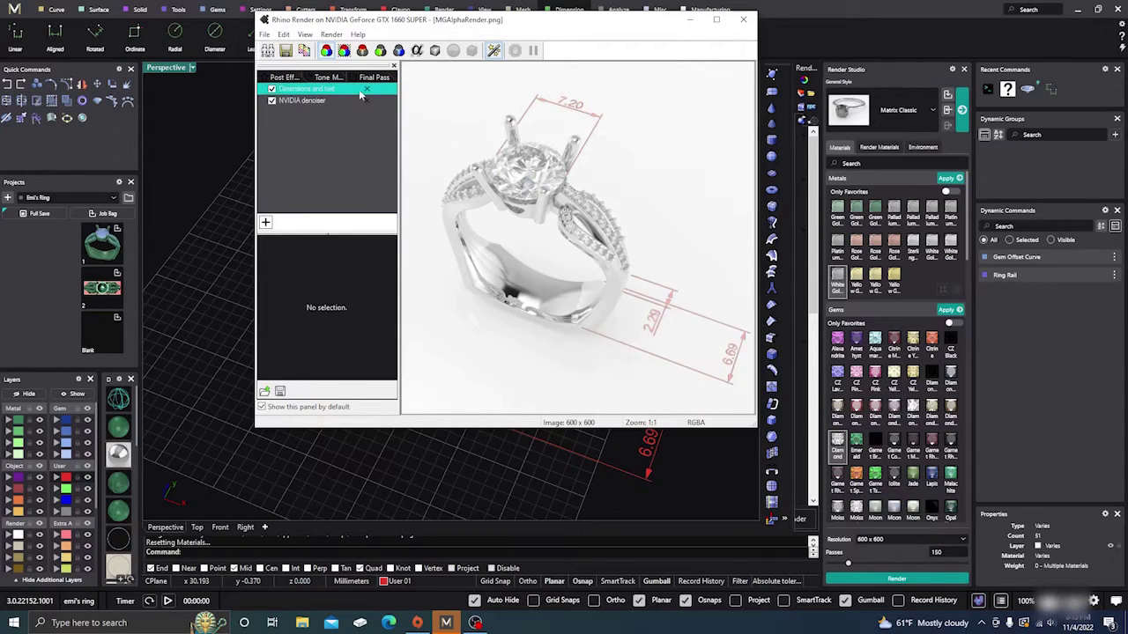
left_click(266, 222)
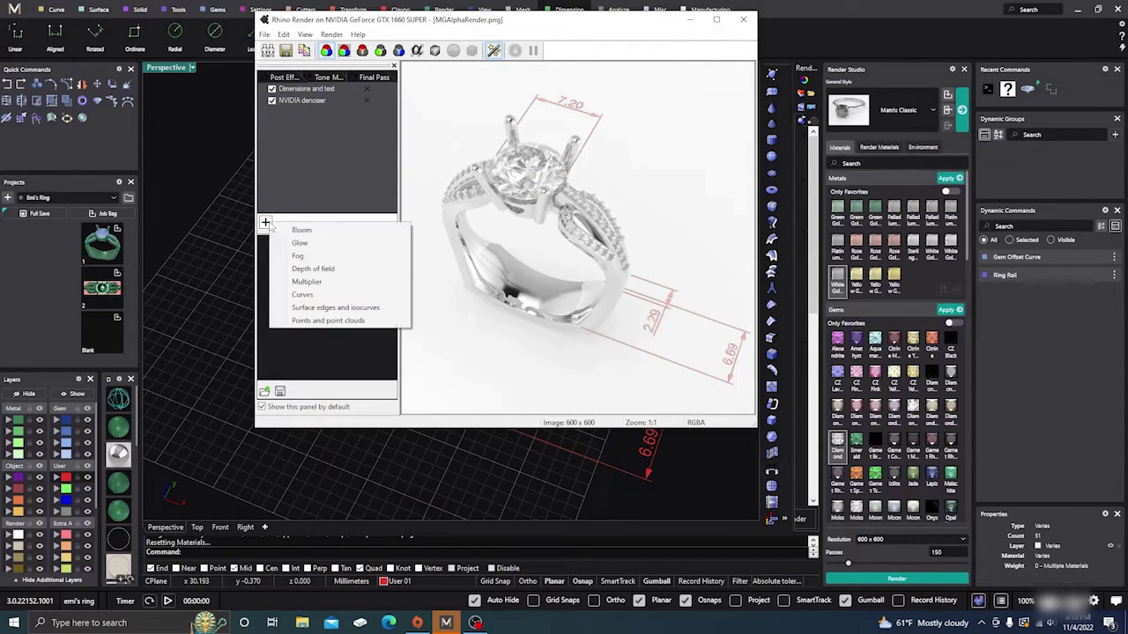
left_click(307, 270)
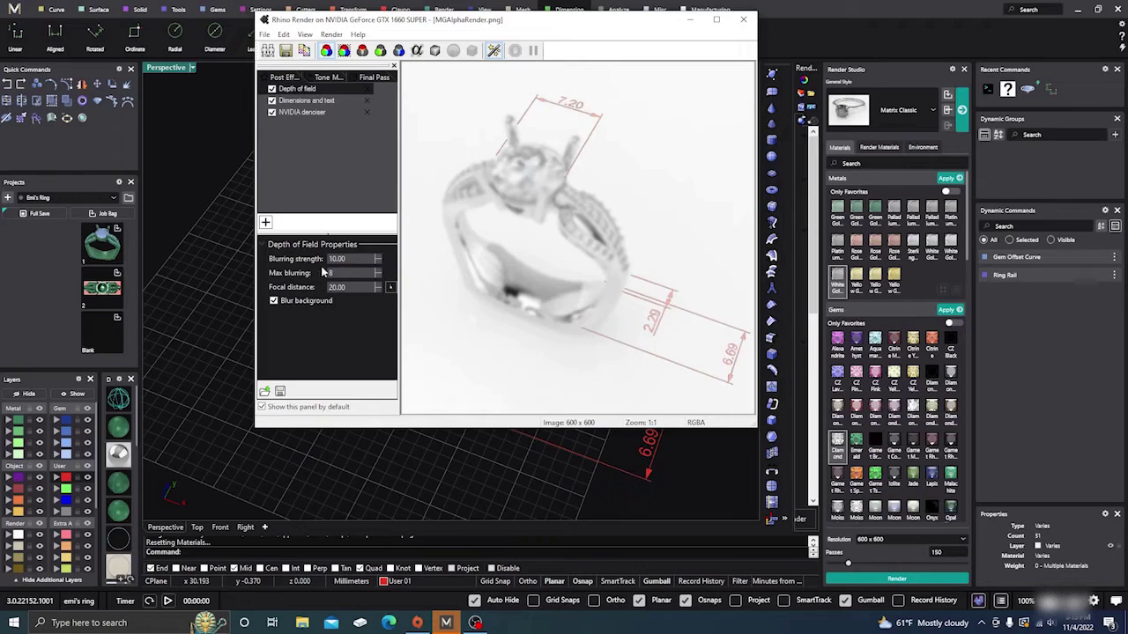
left_click(390, 289)
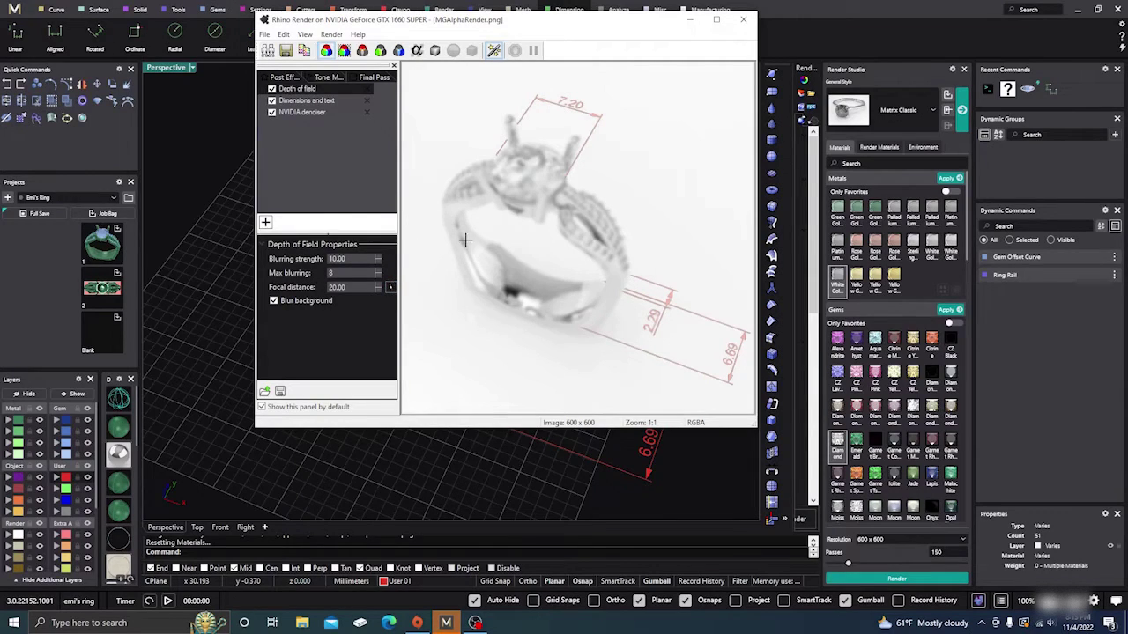
left_click(522, 187)
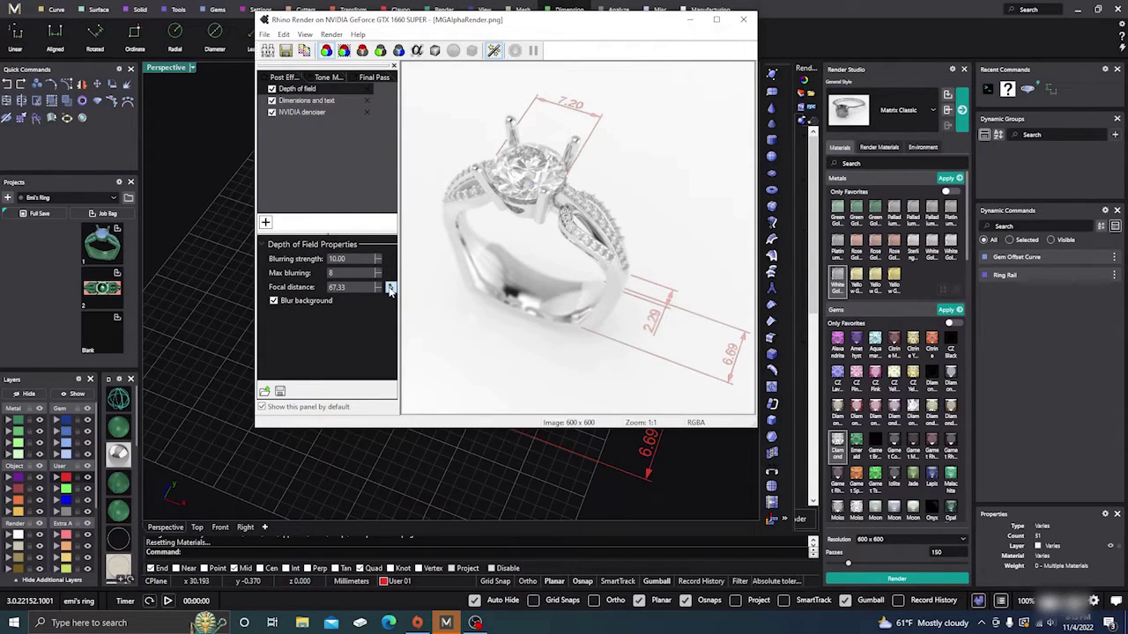
left_click(273, 301)
left_click(377, 276)
left_click(378, 262)
Step: Switch off and delete the Depth of field effect
left_click(272, 89)
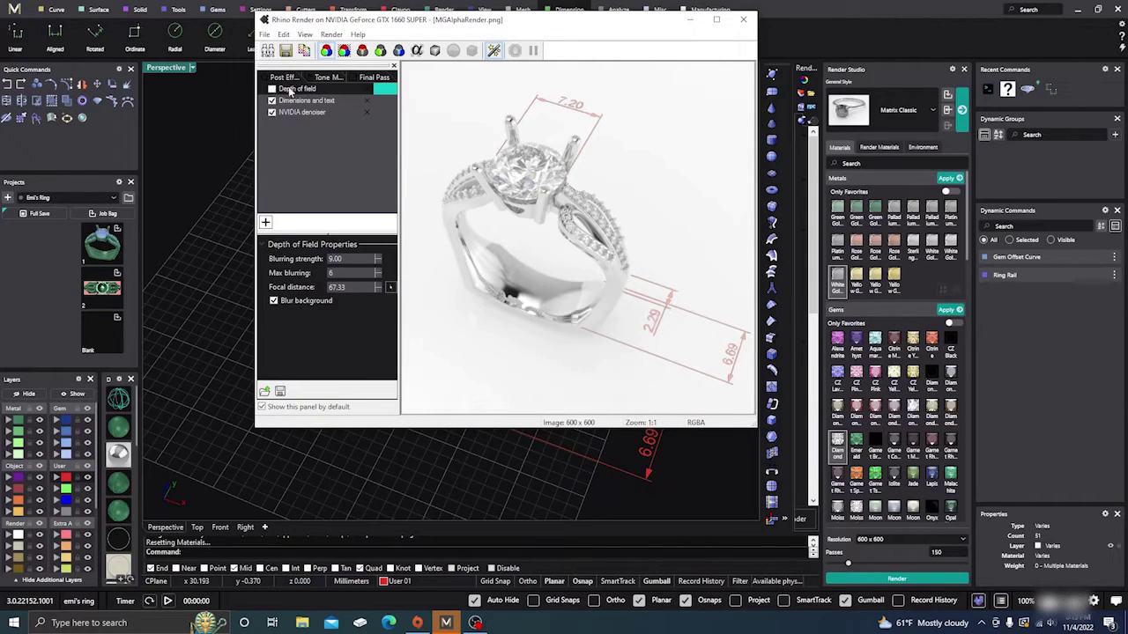
left_click(349, 163)
left_click(367, 89)
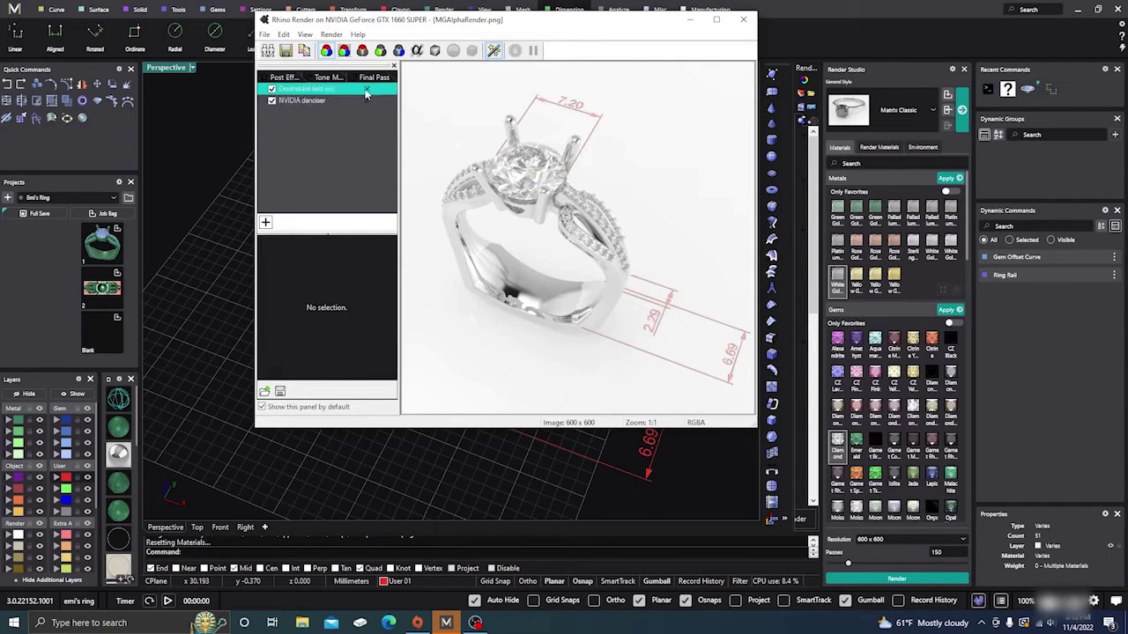
Step: Add a Curves post effect, toggle it on and off, then delete it
left_click(265, 223)
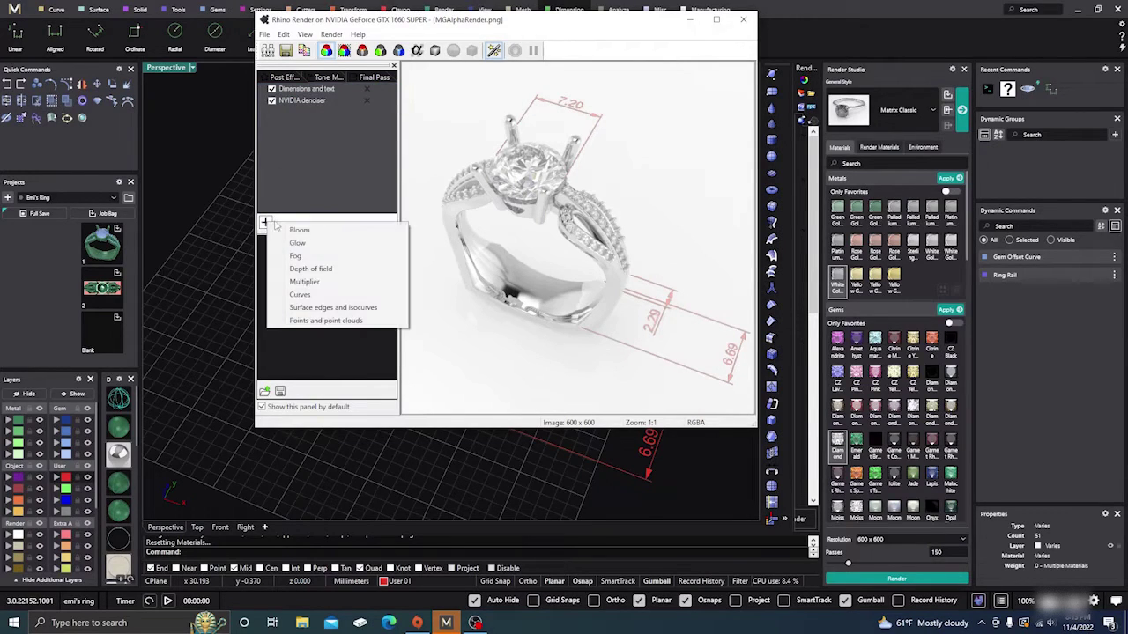
left_click(315, 296)
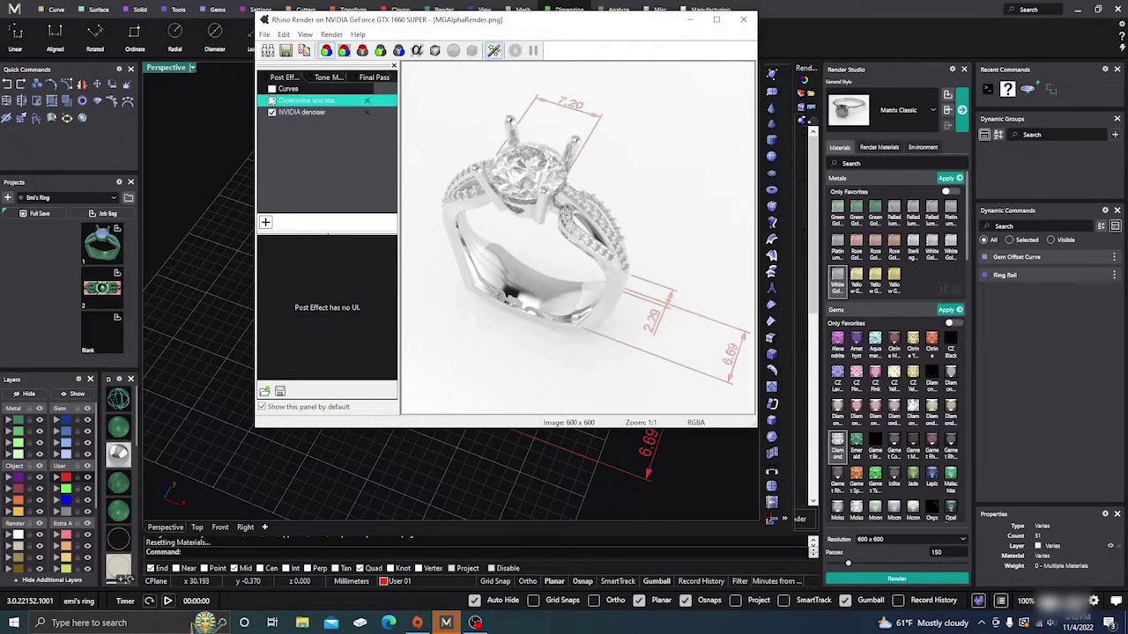
left_click(272, 89)
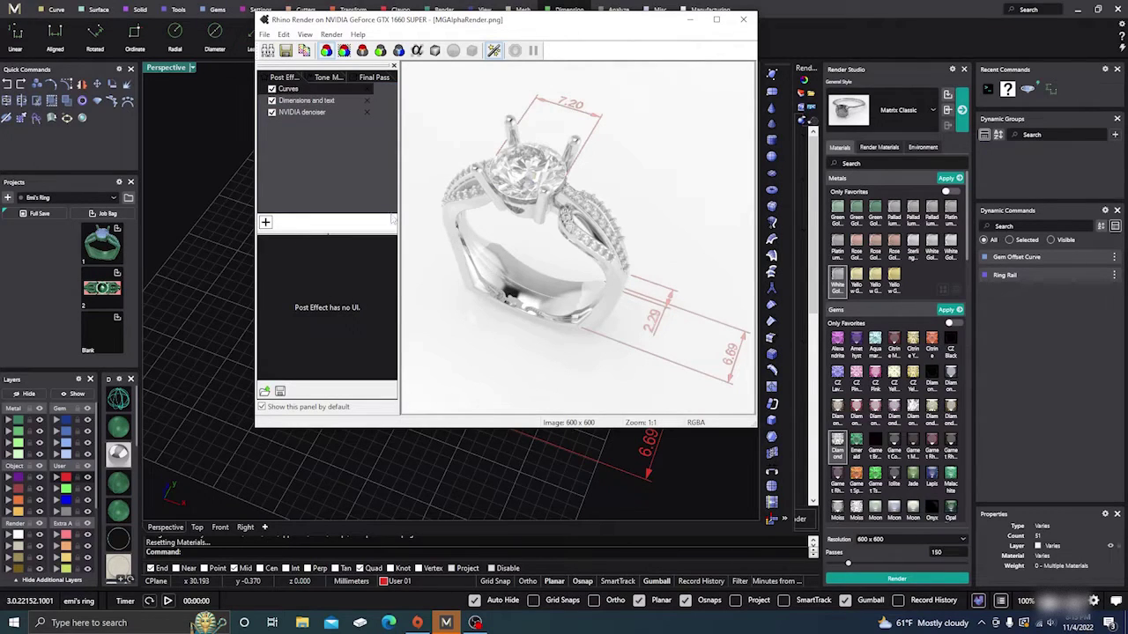
left_click(272, 89)
left_click(367, 89)
Step: Try the Surface edges and isocurves overlay, then switch it off and delete it
left_click(266, 222)
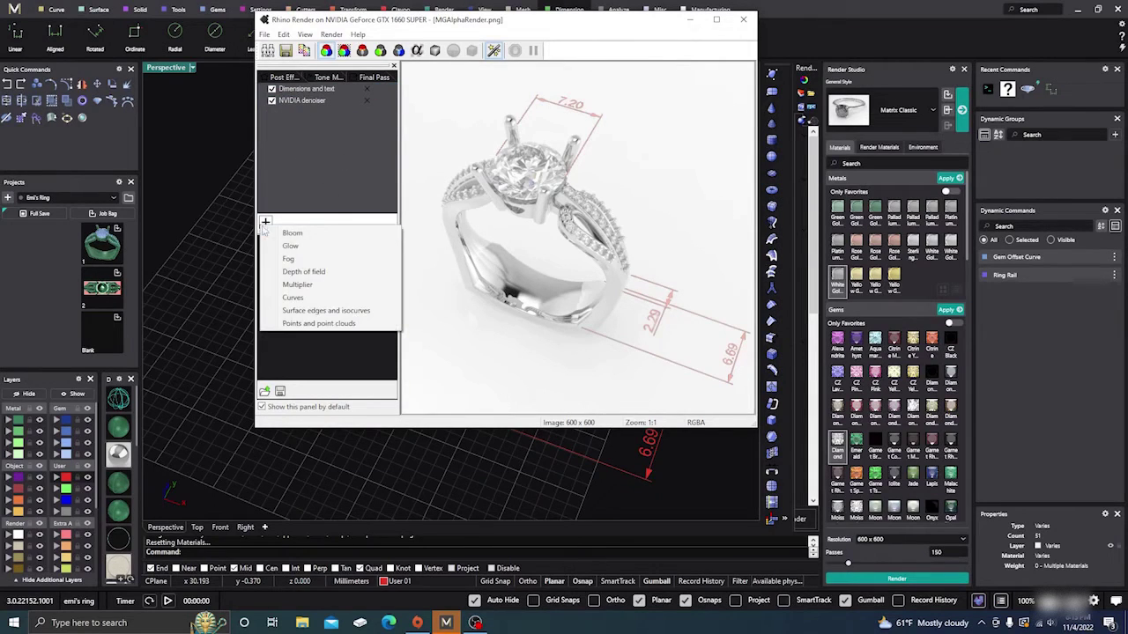
left_click(305, 313)
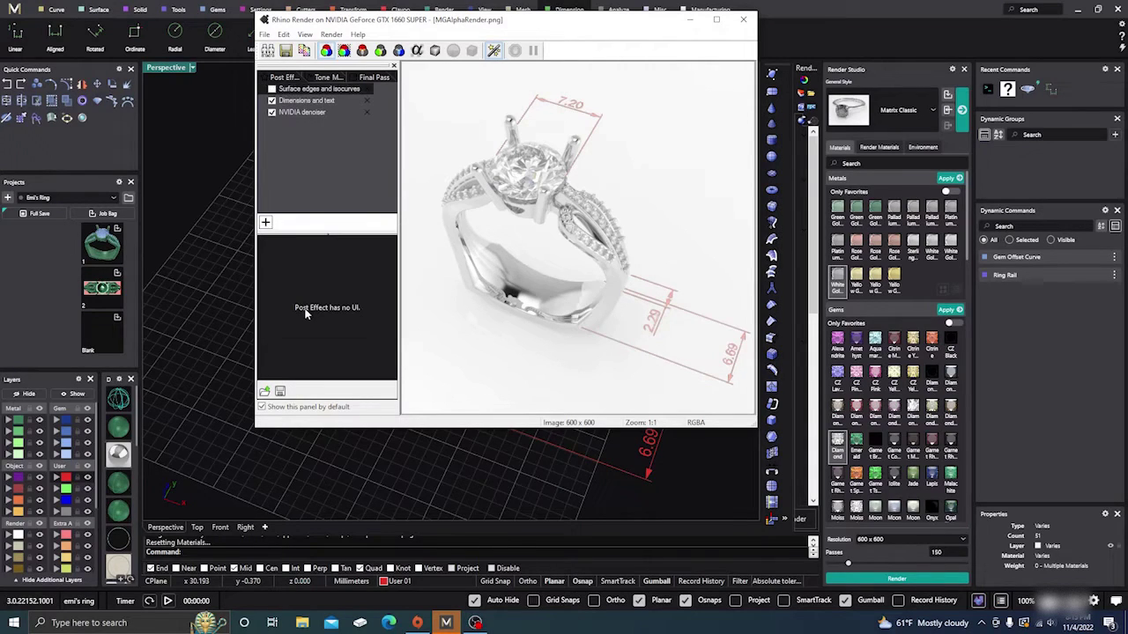
left_click(272, 89)
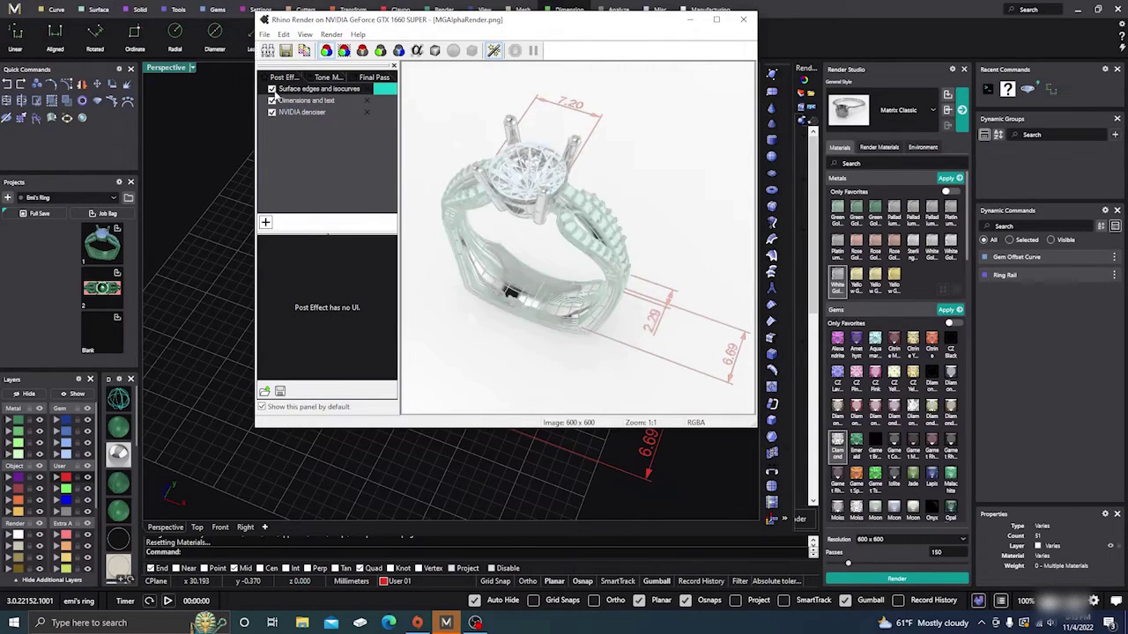
scroll(520, 184, "up", 2)
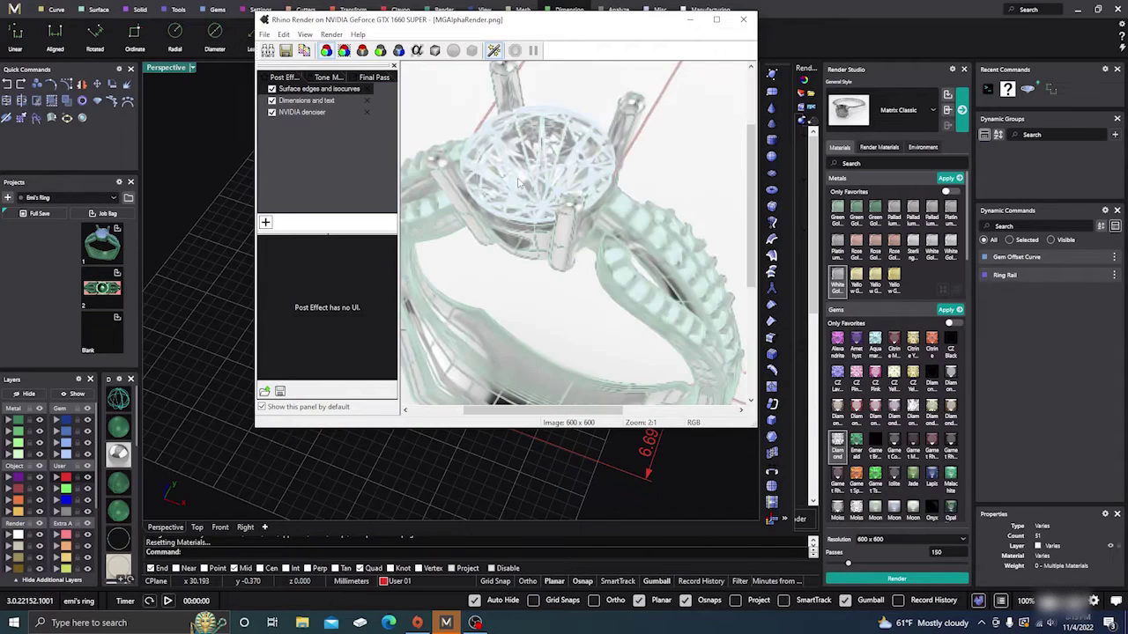
scroll(522, 183, "down", 2)
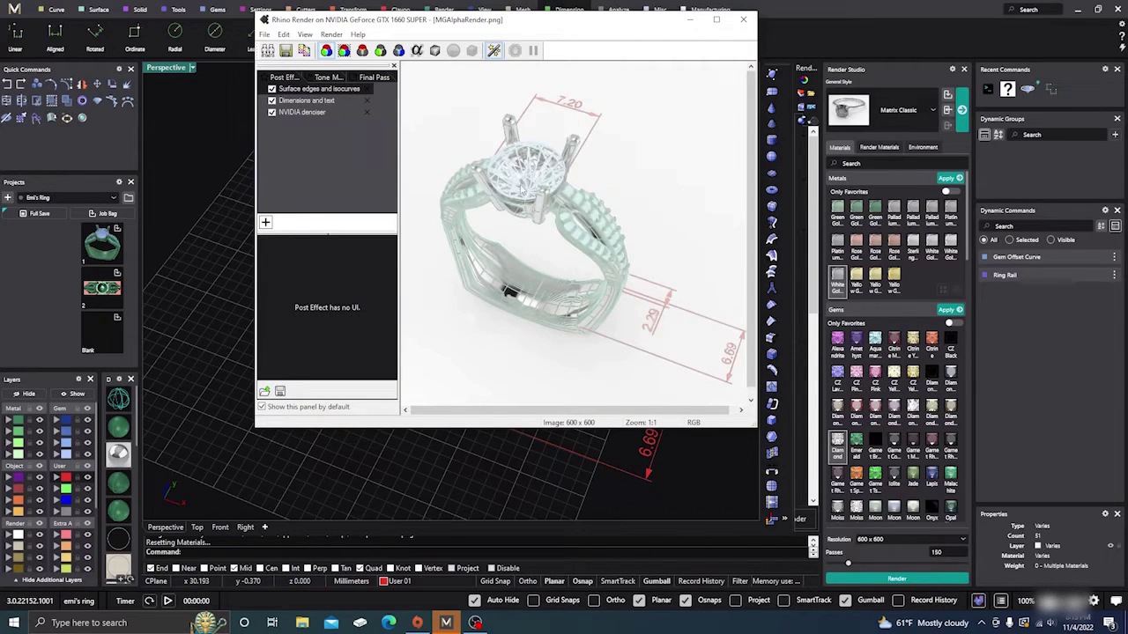
left_click(272, 89)
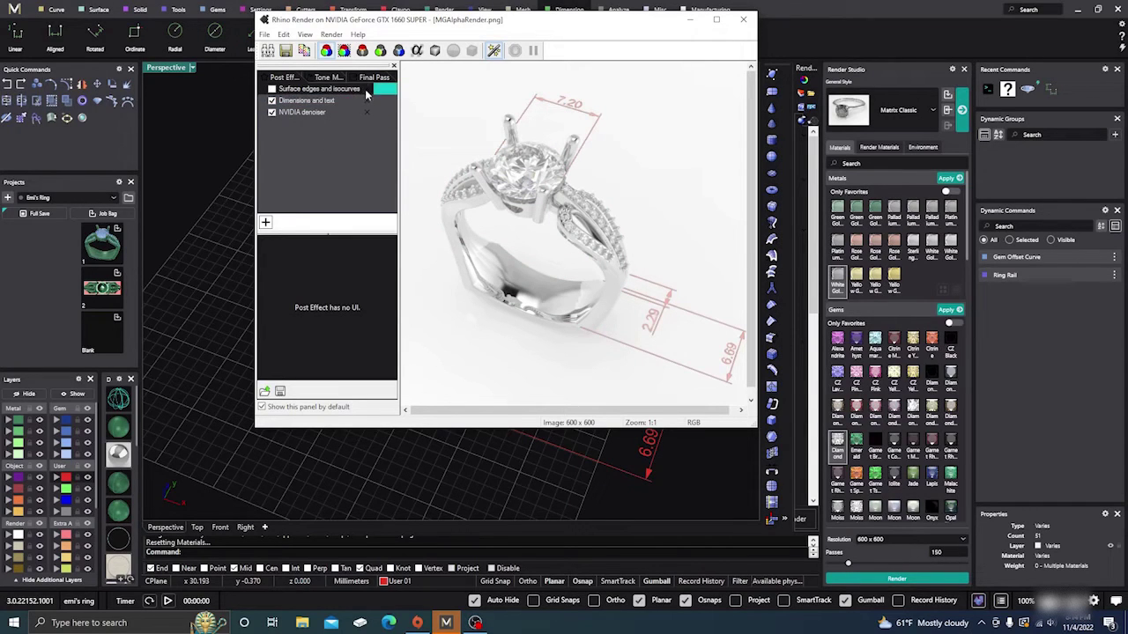
left_click(366, 89)
left_click(264, 225)
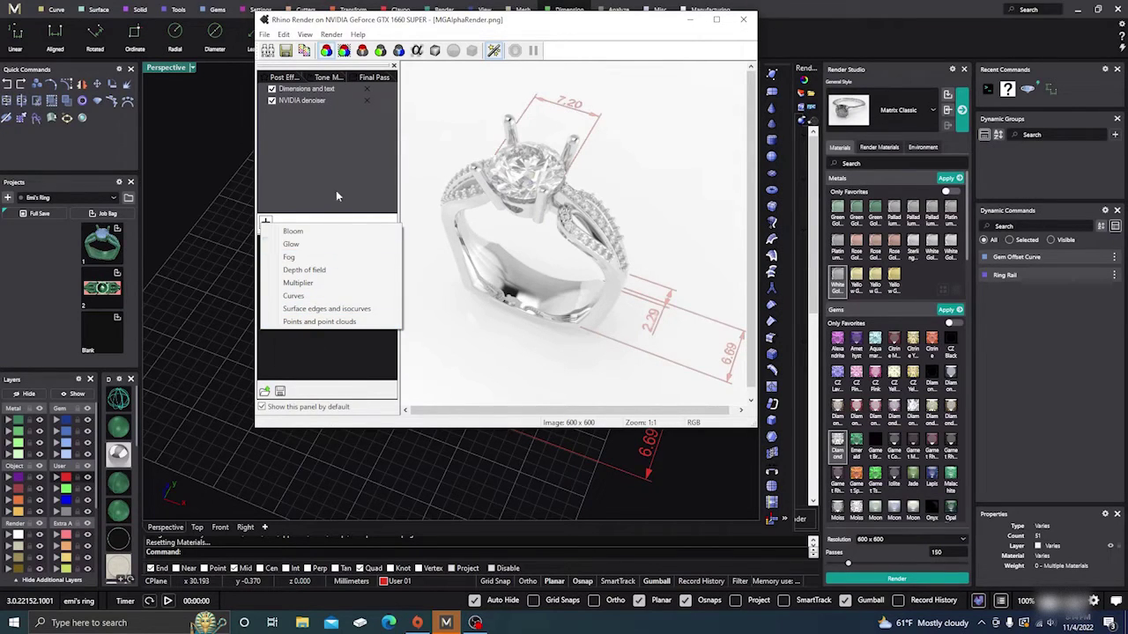
Step: Close the effect list and keep Clamp as the tone mapping method
left_click(331, 116)
left_click(328, 78)
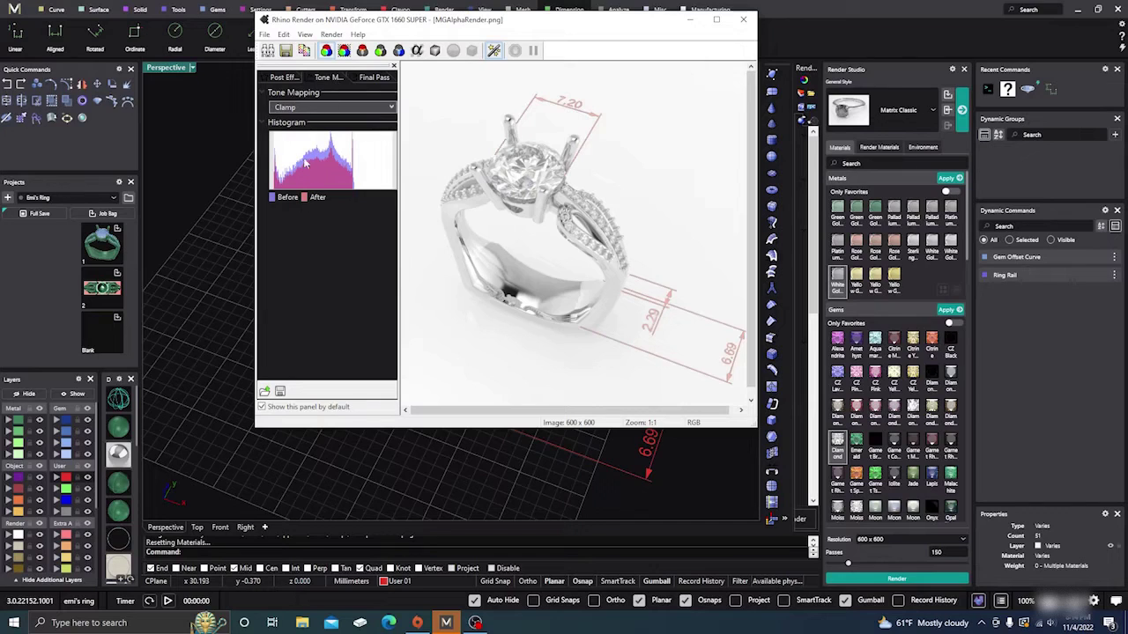
left_click(388, 108)
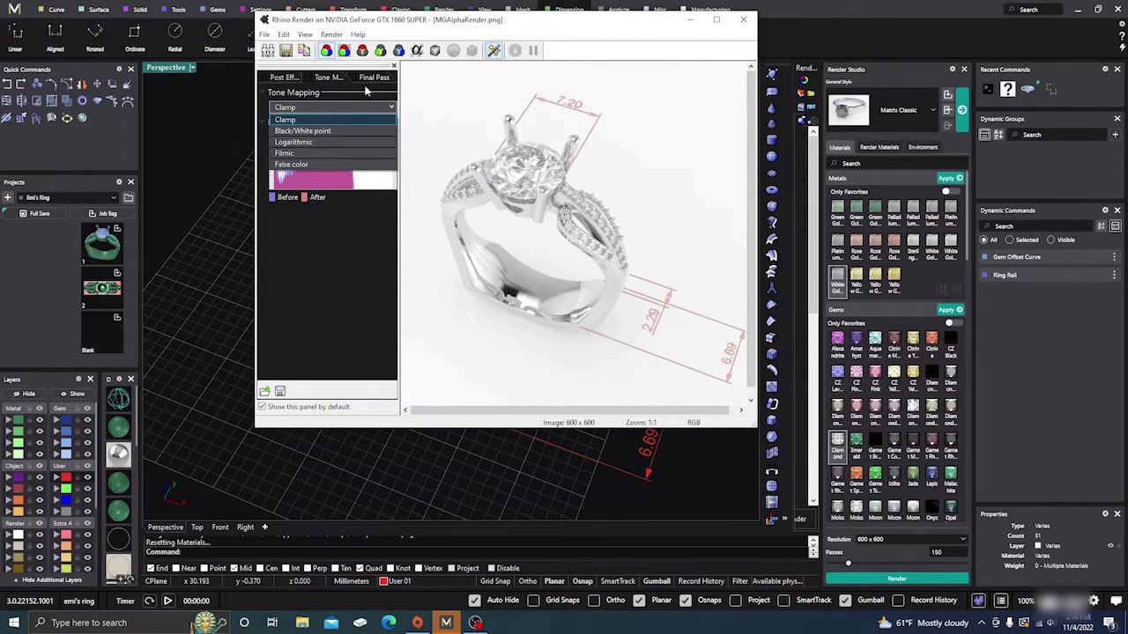
left_click(382, 80)
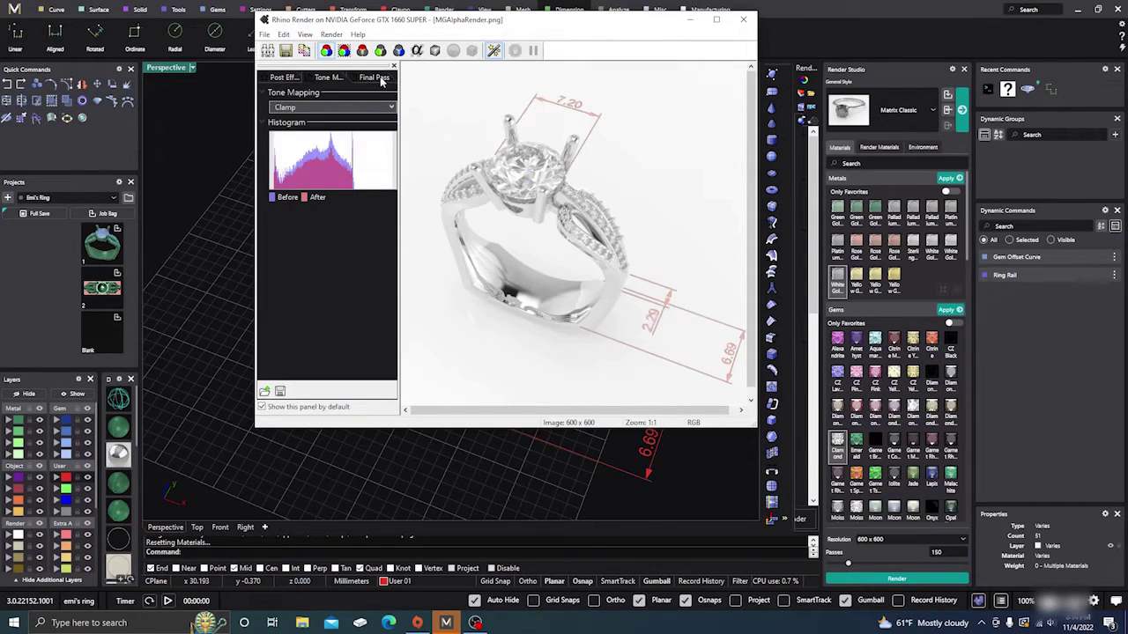
Step: Lower the Final Pass gamma from 2.20 to about 0.92
left_click(375, 78)
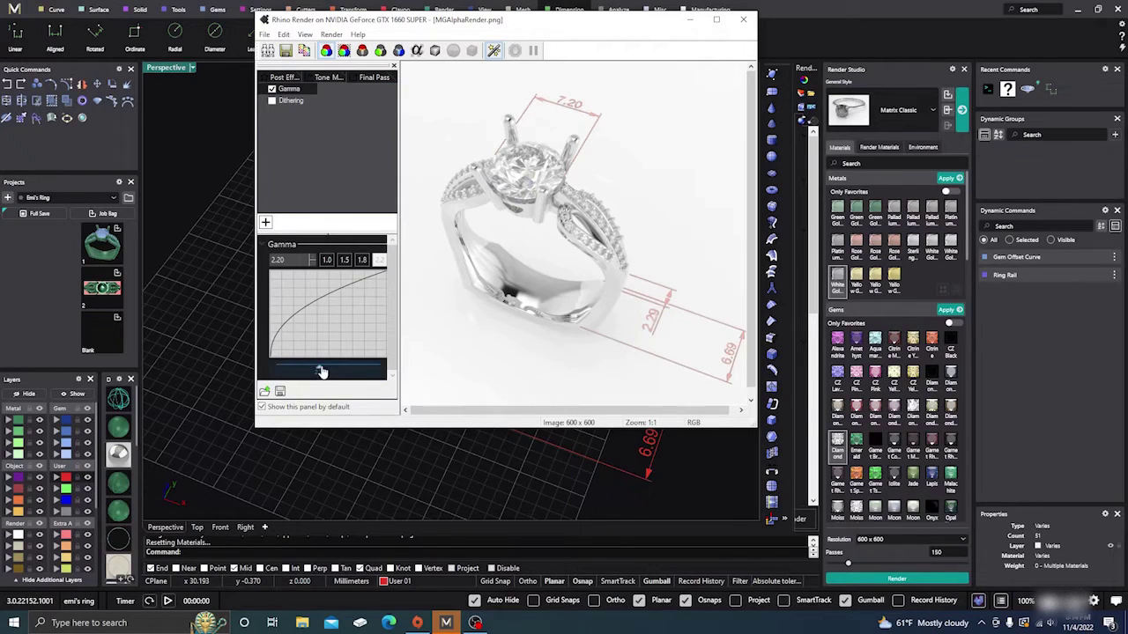
left_click_drag(322, 372, 292, 368)
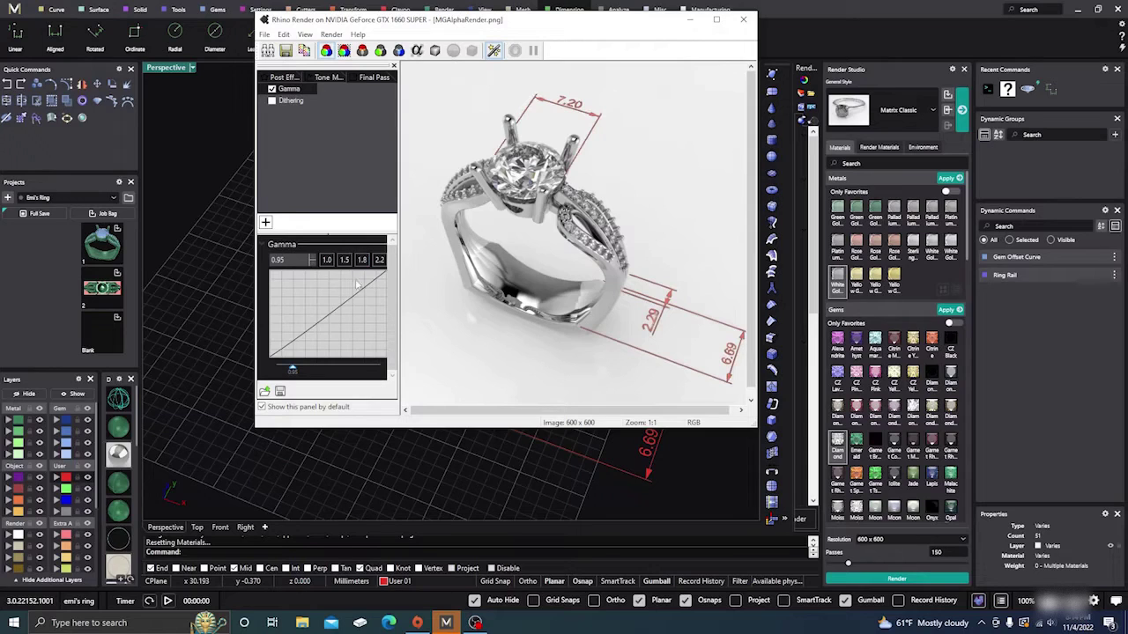
mouse_move(292, 371)
left_mouse_down()
mouse_move(322, 370)
mouse_move(294, 368)
left_mouse_up()
Step: Add Hue/Saturation/Luminance, trial hue and saturation shifts, then restore Hue 0, Saturation 1.0, Luminance 1.0
left_click(265, 222)
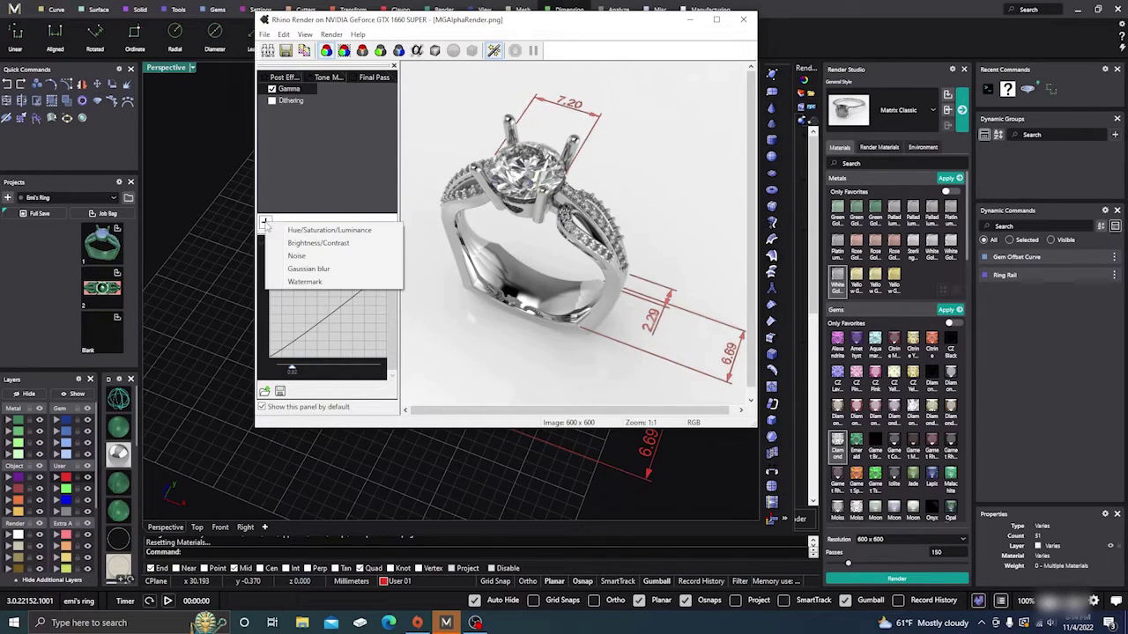
left_click(309, 231)
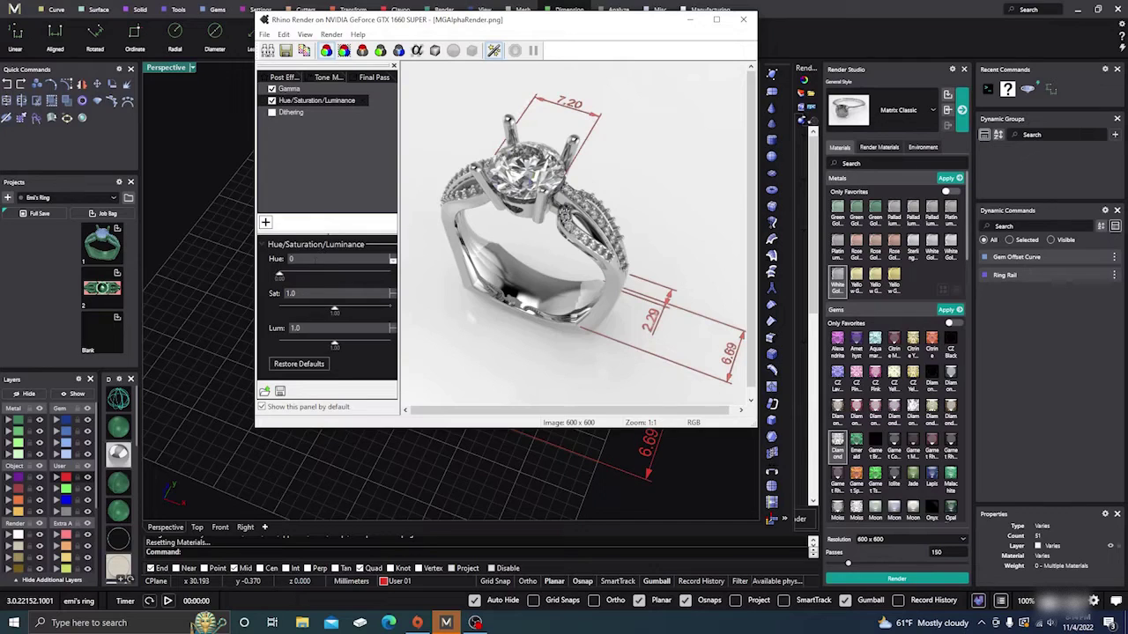
mouse_move(279, 279)
left_mouse_down()
mouse_move(303, 282)
mouse_move(279, 278)
left_mouse_up()
mouse_move(333, 318)
left_mouse_down()
mouse_move(369, 318)
mouse_move(324, 313)
left_mouse_up()
left_click(301, 364)
Step: Try a Gaussian blur in horizontal, vertical and both directions at about 22, then delete it
left_click(265, 222)
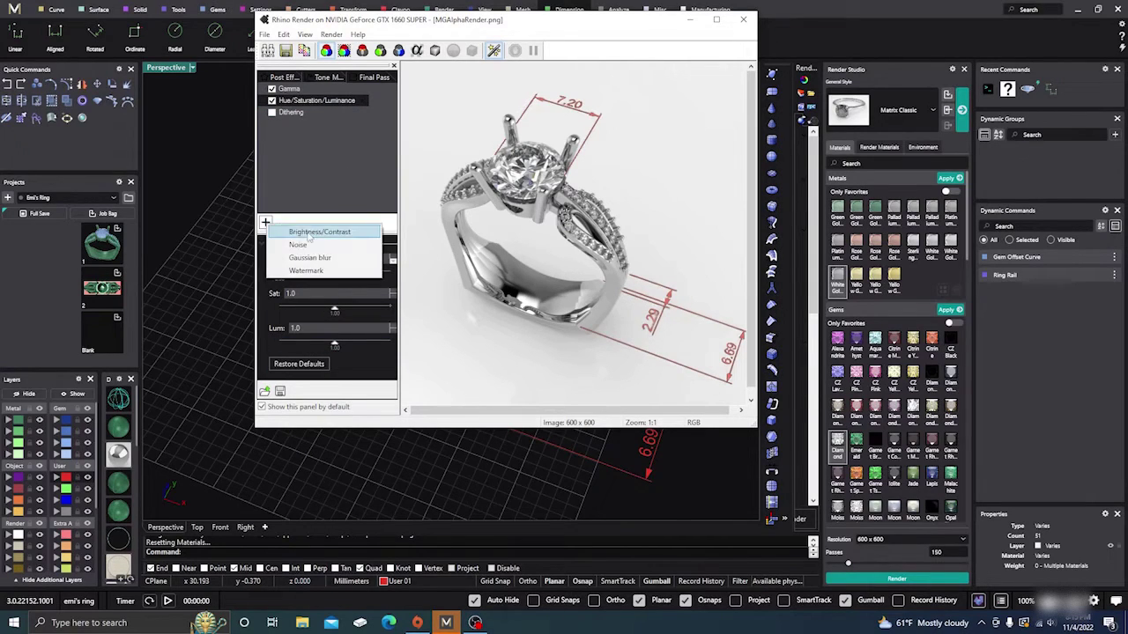
left_click(311, 258)
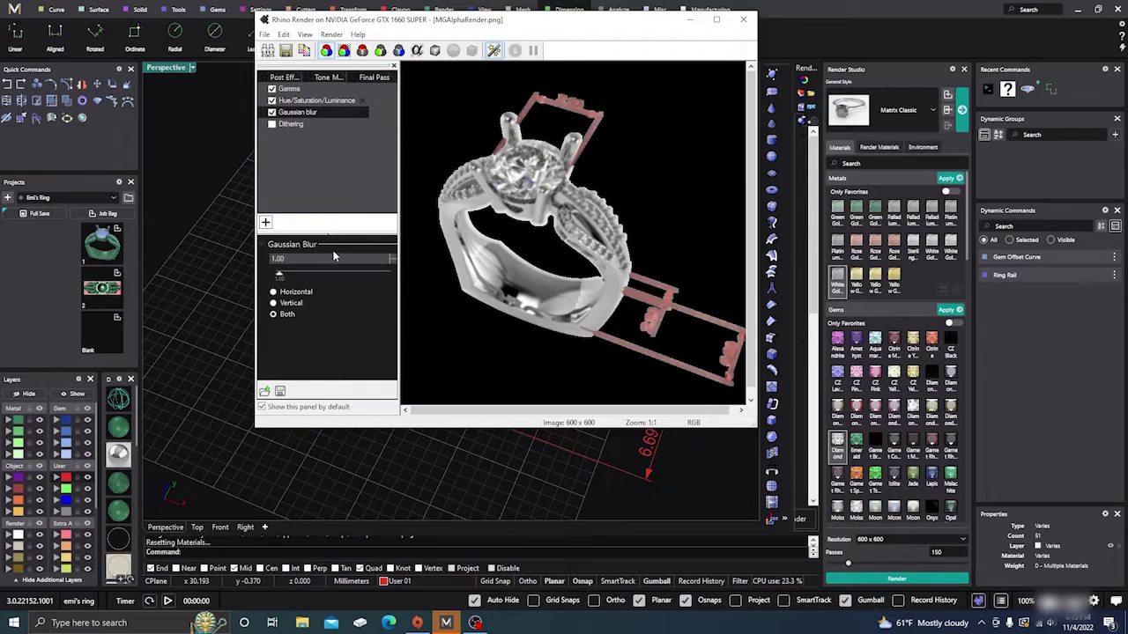
left_click(273, 293)
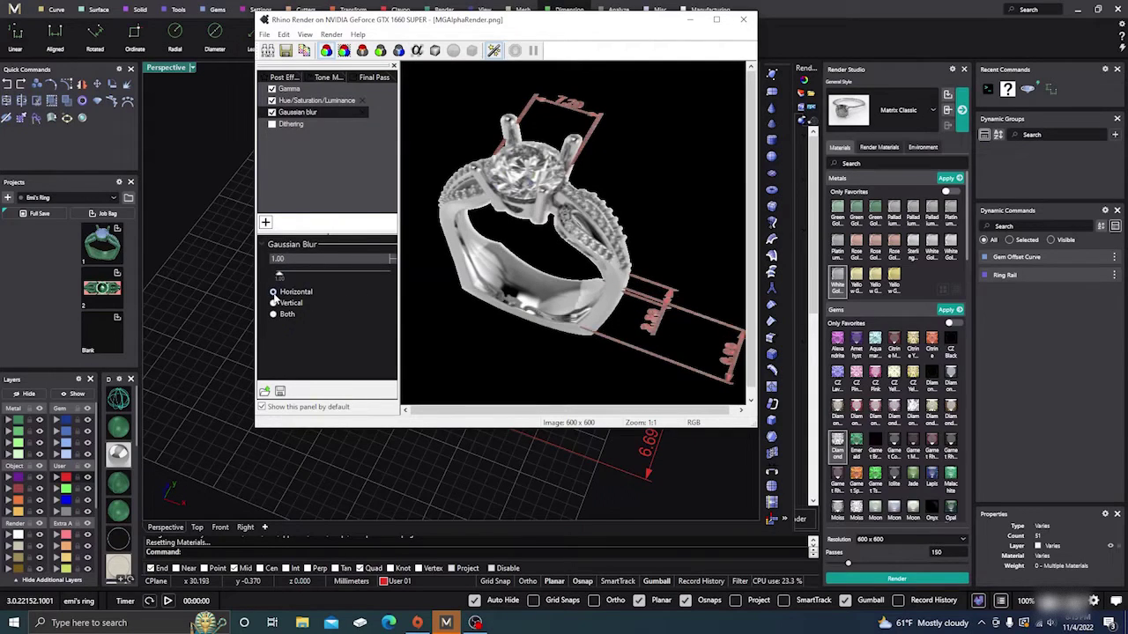
left_click(273, 302)
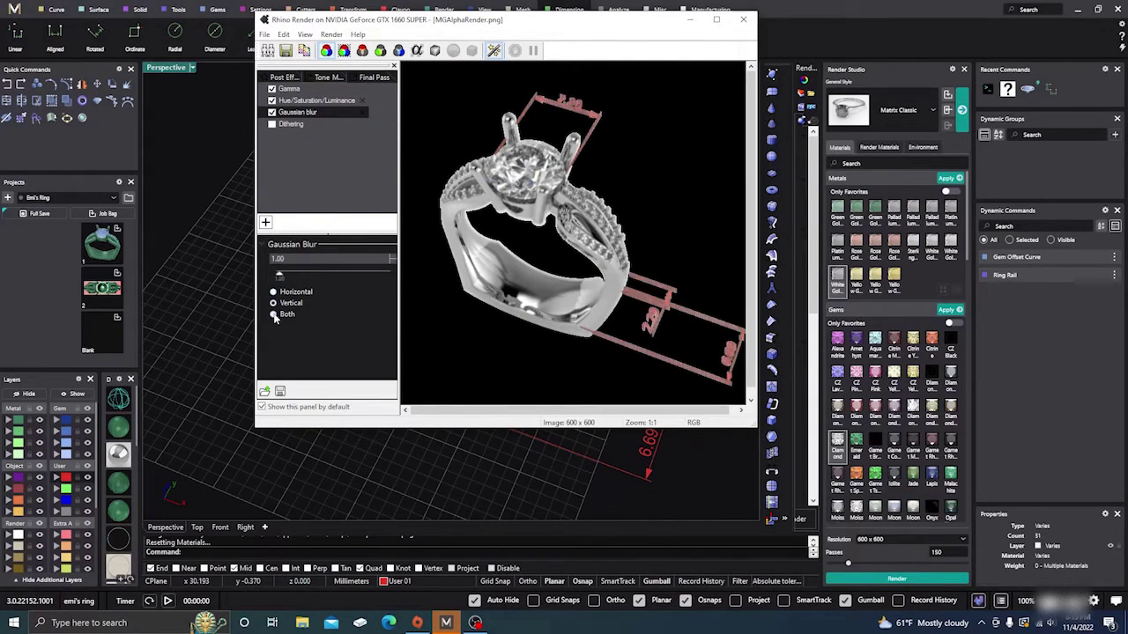
left_click(273, 314)
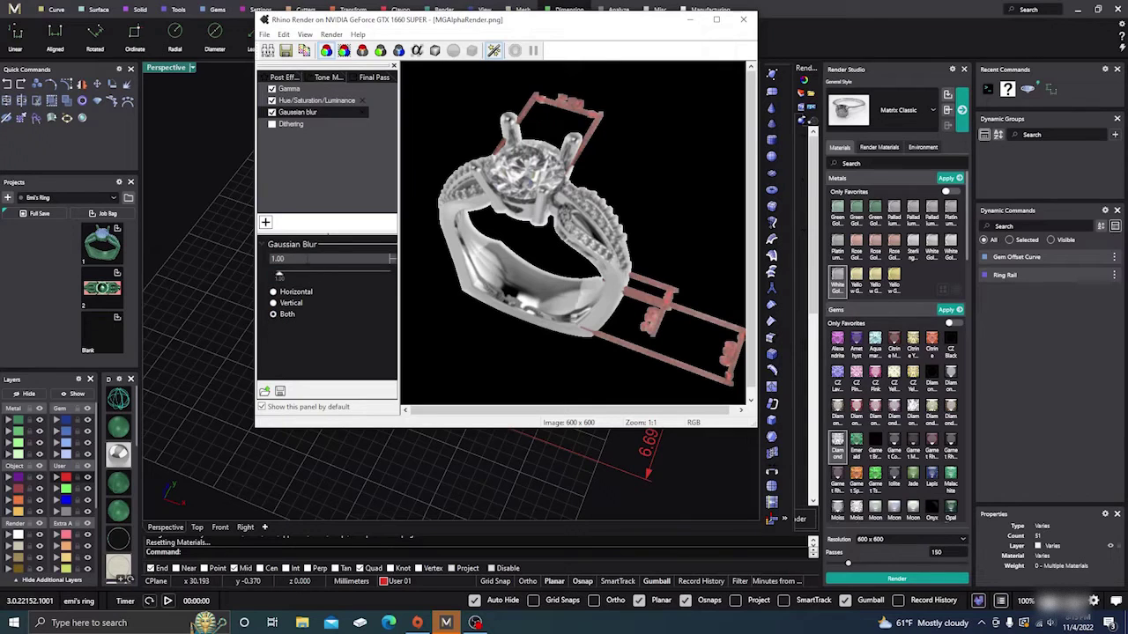
mouse_move(278, 275)
left_mouse_down()
mouse_move(338, 287)
mouse_move(277, 279)
left_mouse_up()
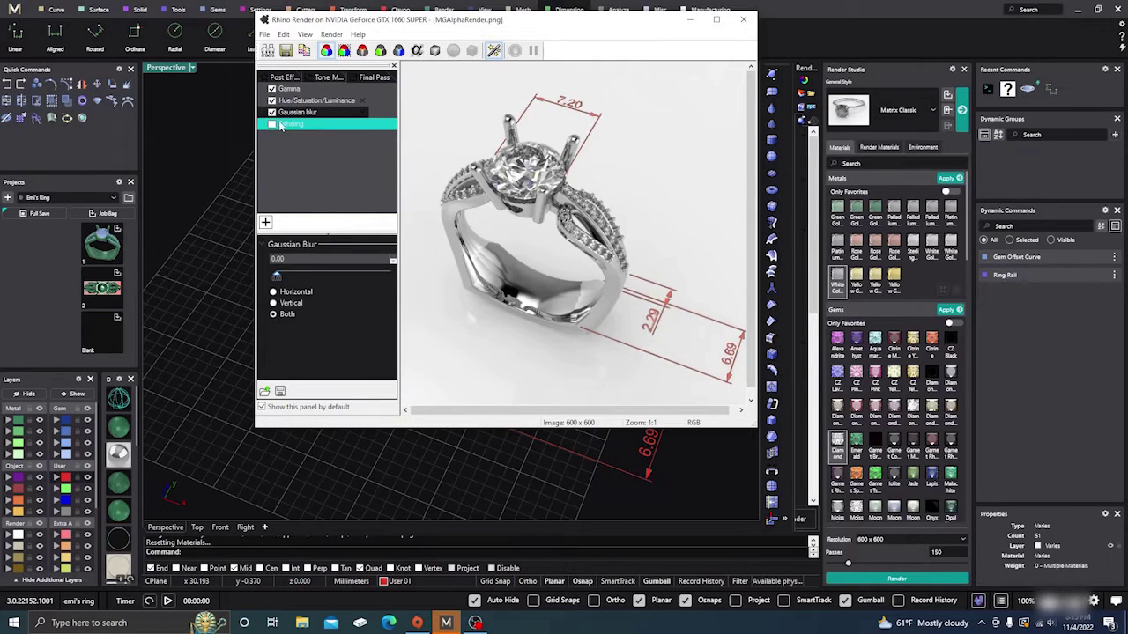
left_click(308, 163)
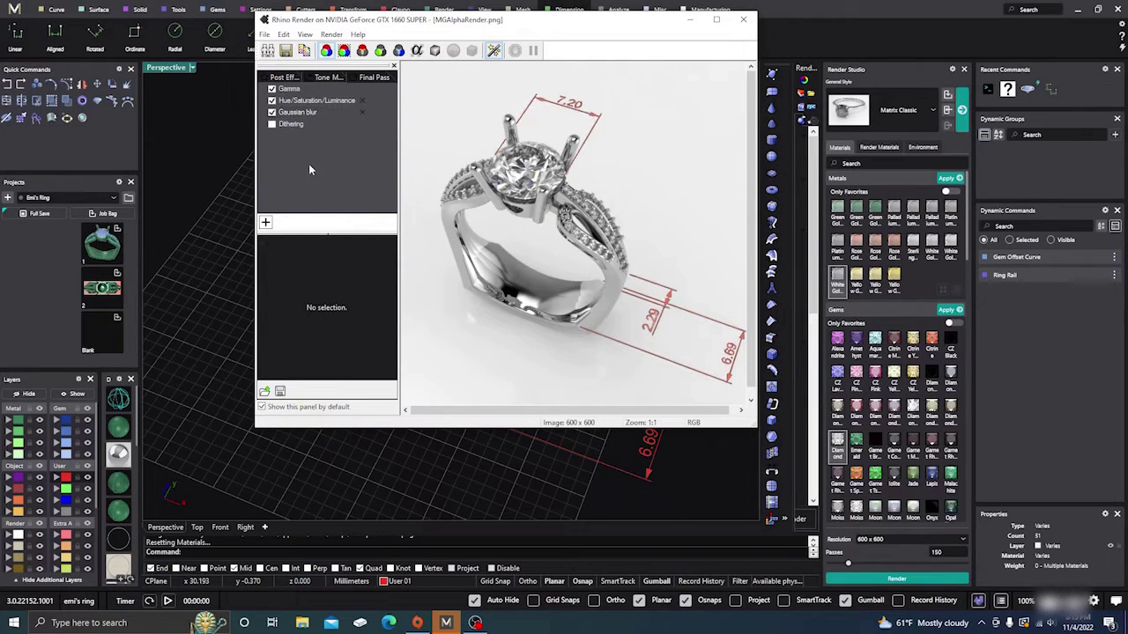
left_click(360, 112)
left_click(265, 222)
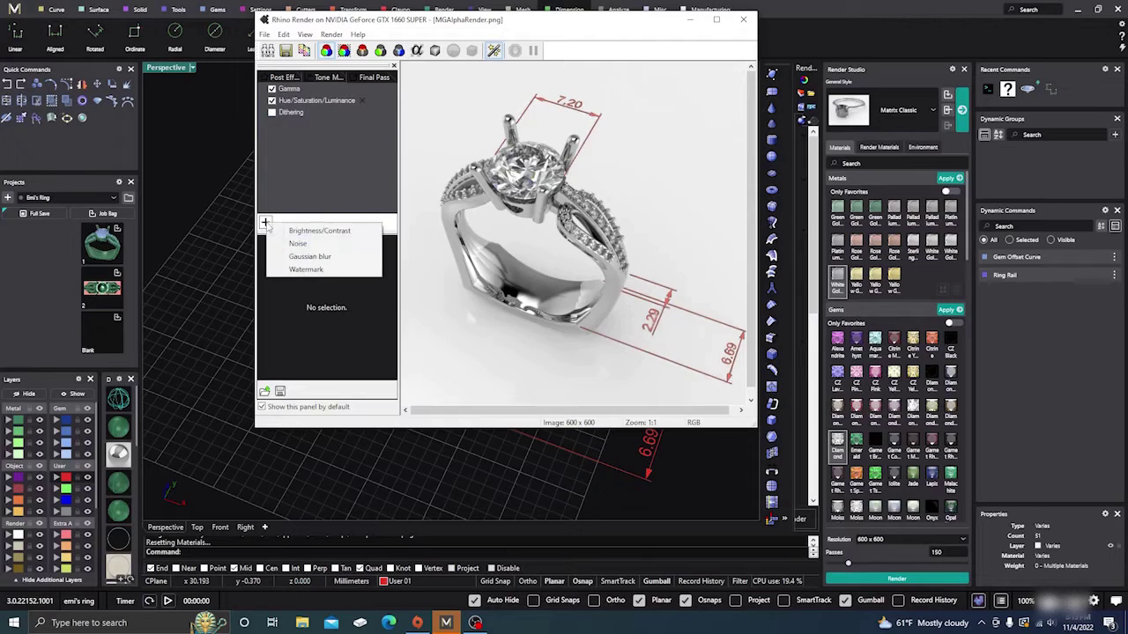
Step: Add a Noise effect at amount 0.00 with Monochromatic on, and switch Gamma off
left_click(309, 246)
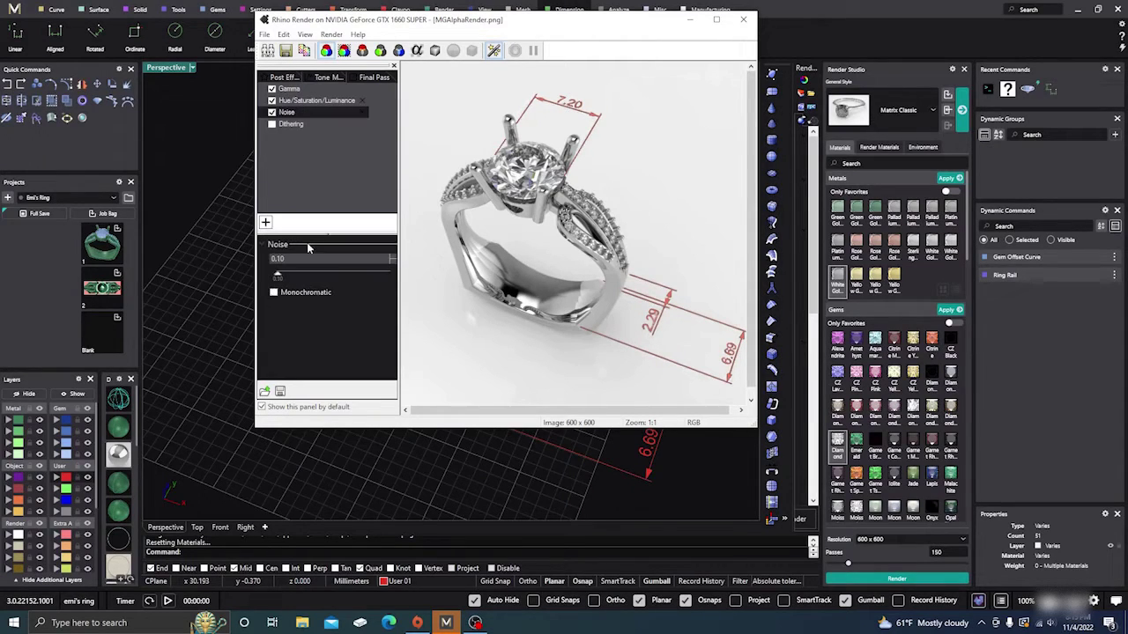
mouse_move(277, 276)
left_mouse_down()
mouse_move(308, 279)
mouse_move(275, 277)
left_mouse_up()
left_click(274, 291)
left_click(273, 90)
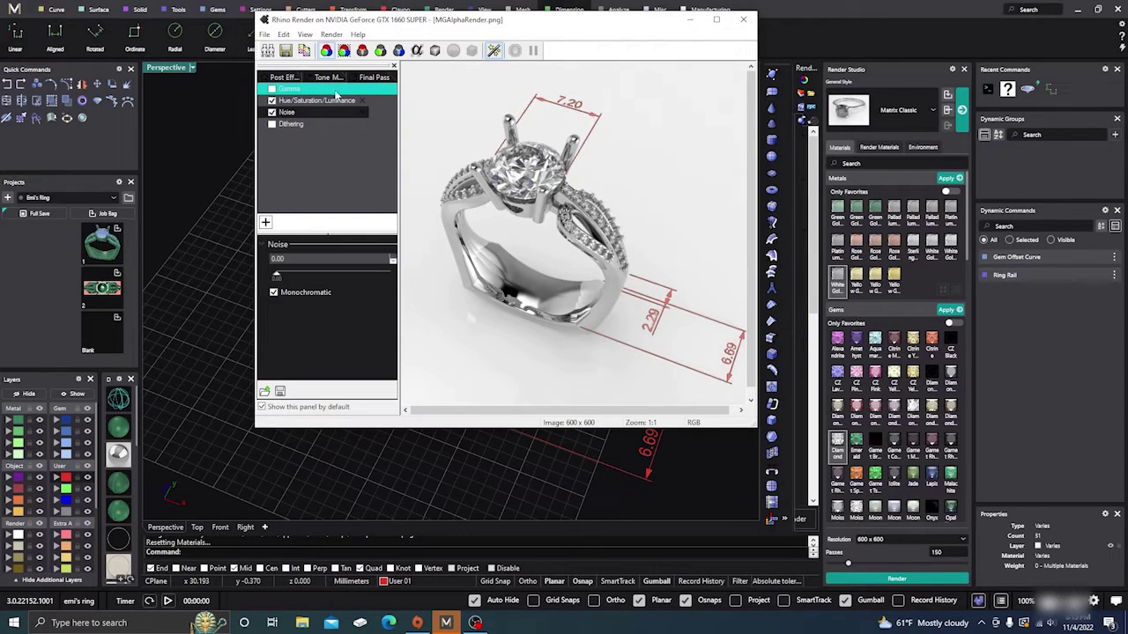
left_click(366, 95)
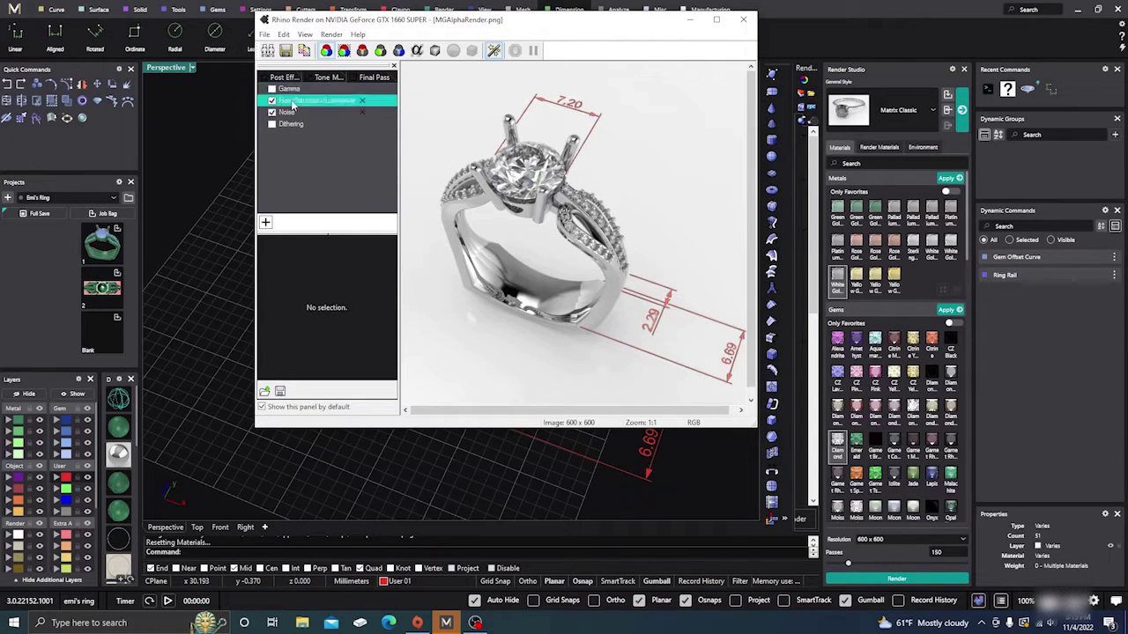
Step: Remove Noise and add a Watermark in Courier New with an enlarged font size of 35
left_click(361, 112)
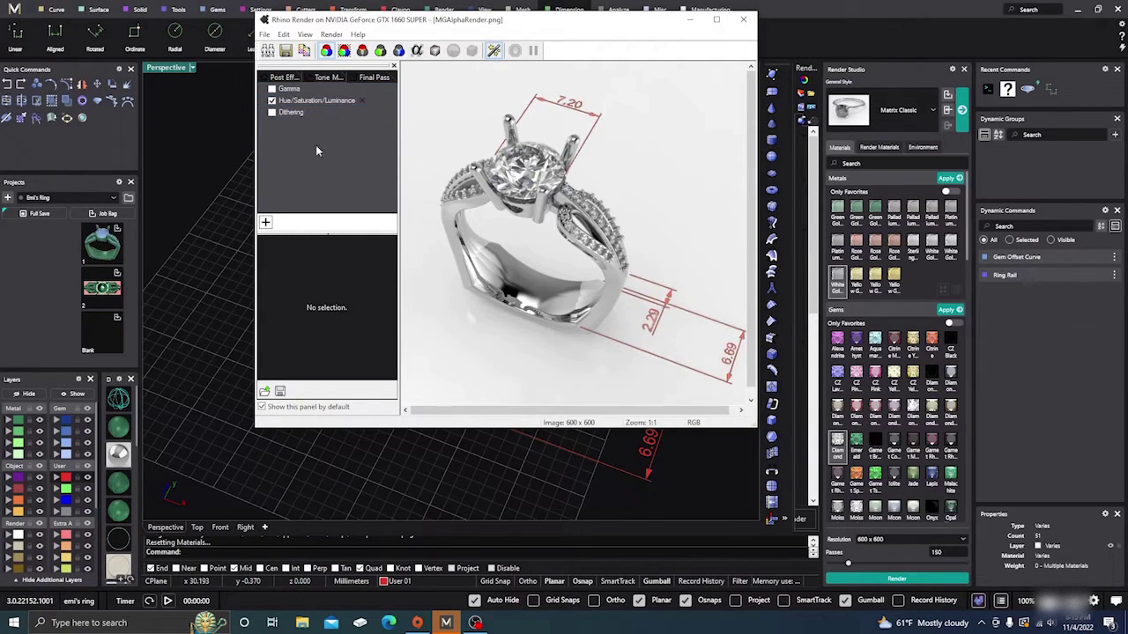
left_click(265, 223)
left_click(295, 271)
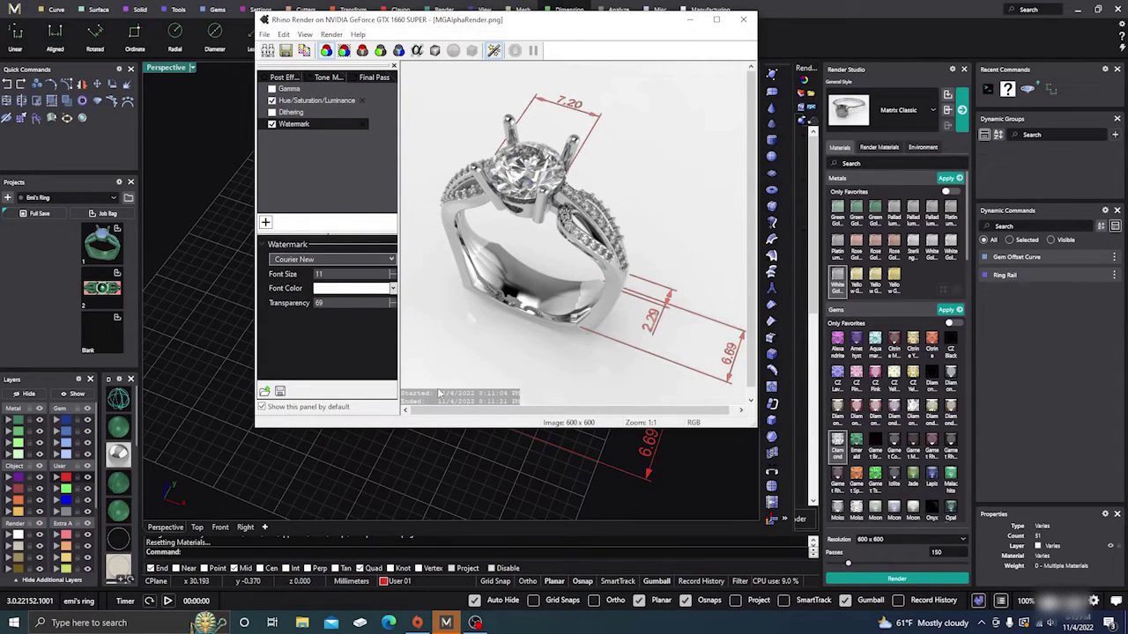
left_click(388, 259)
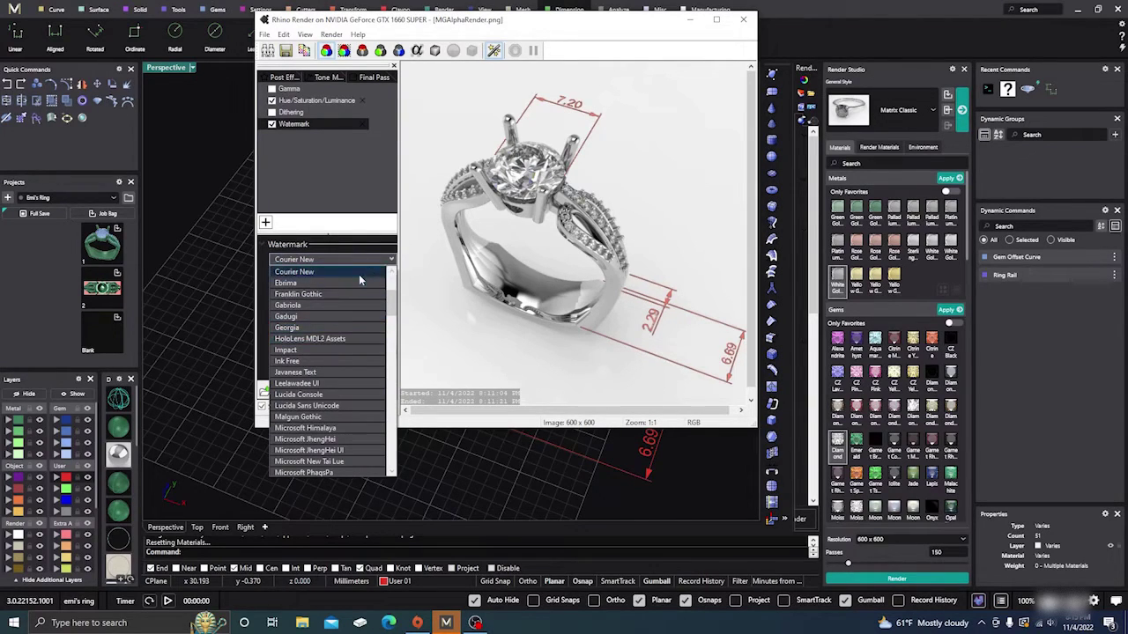
left_click(393, 260)
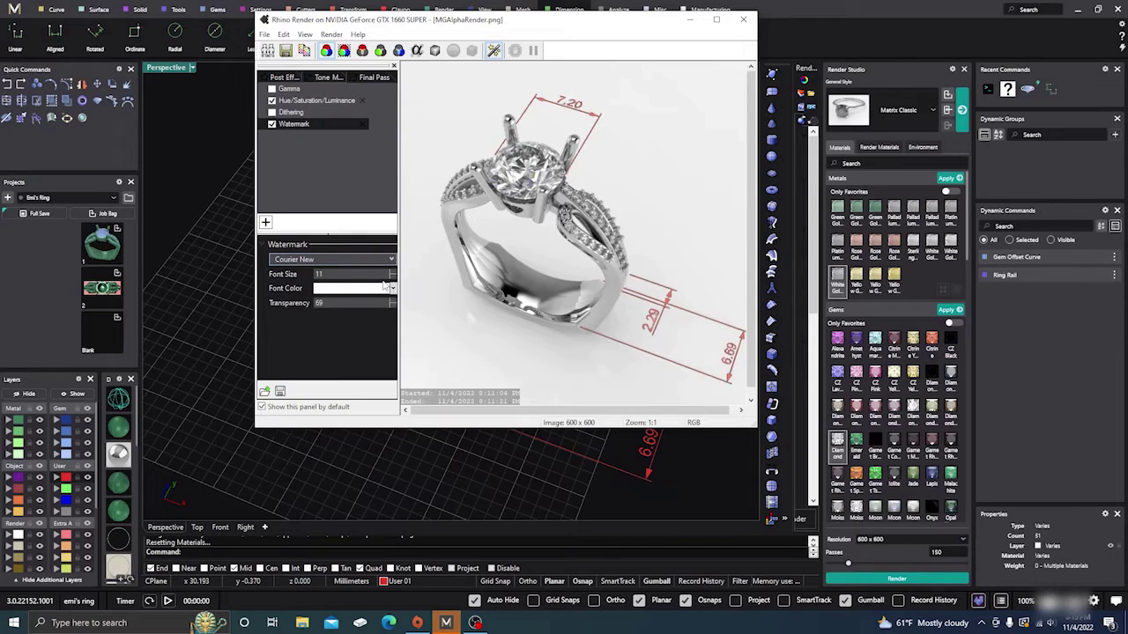
left_click(393, 273)
left_click(393, 272)
left_click(393, 272)
left_click(393, 272)
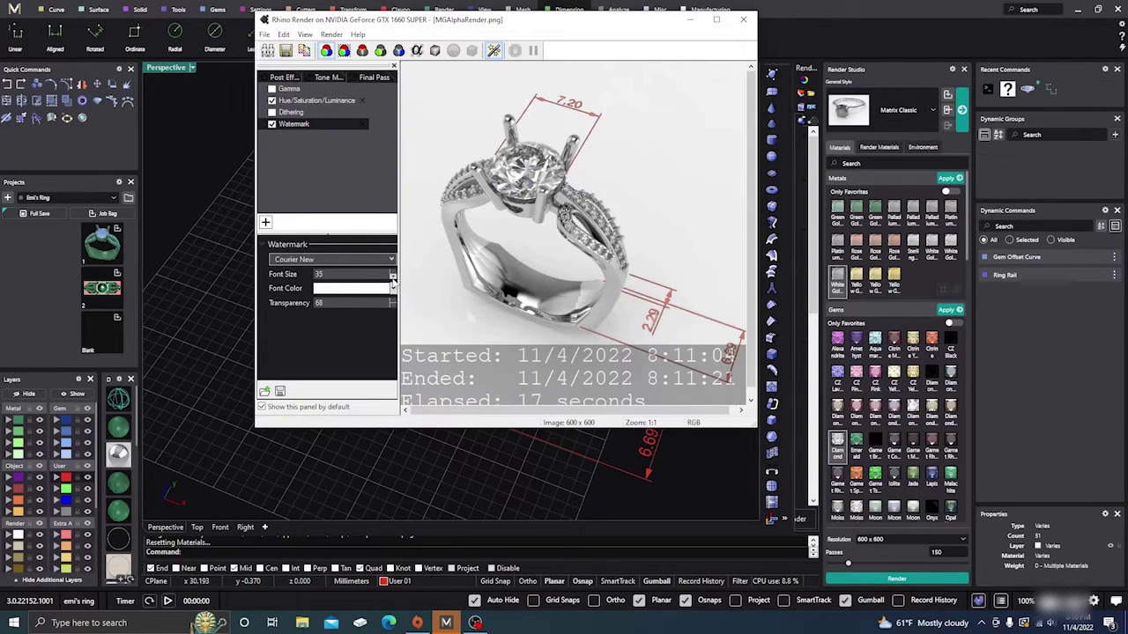
Step: Set the watermark font colour to magenta with the Color Picker
left_click(392, 290)
left_click(437, 299)
left_click(219, 200)
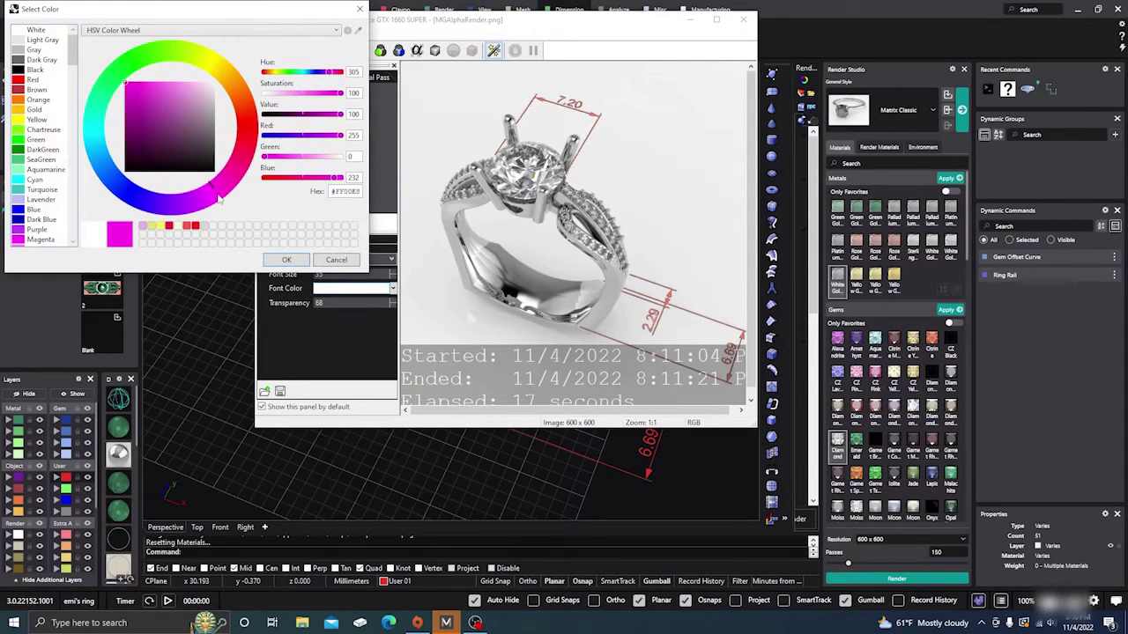
left_click(283, 259)
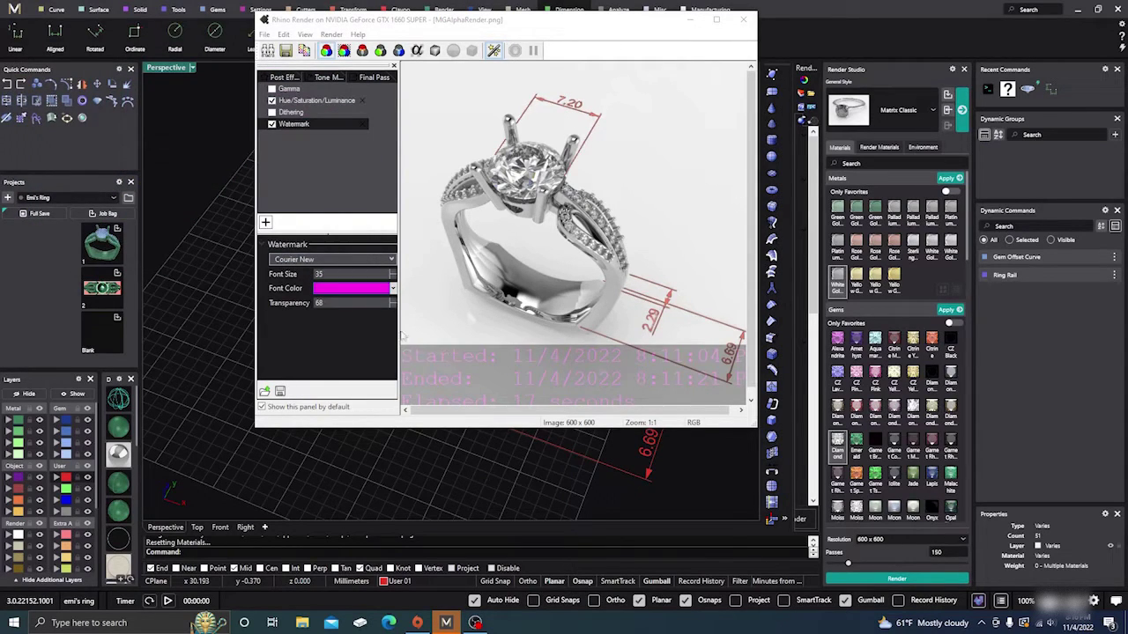
left_click(392, 291)
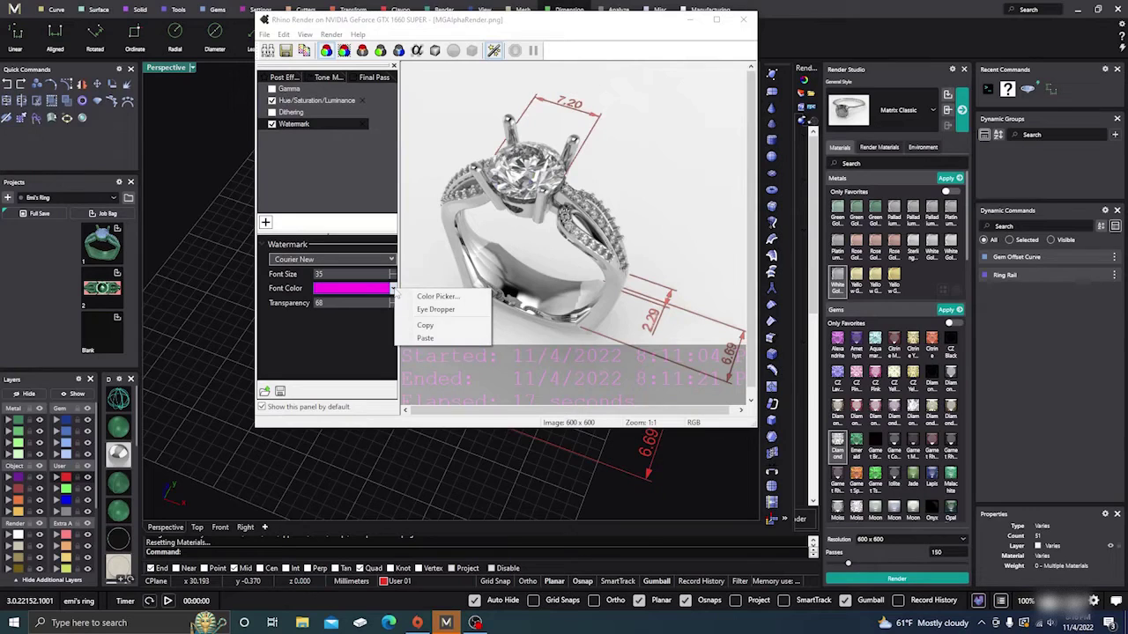
left_click(385, 303)
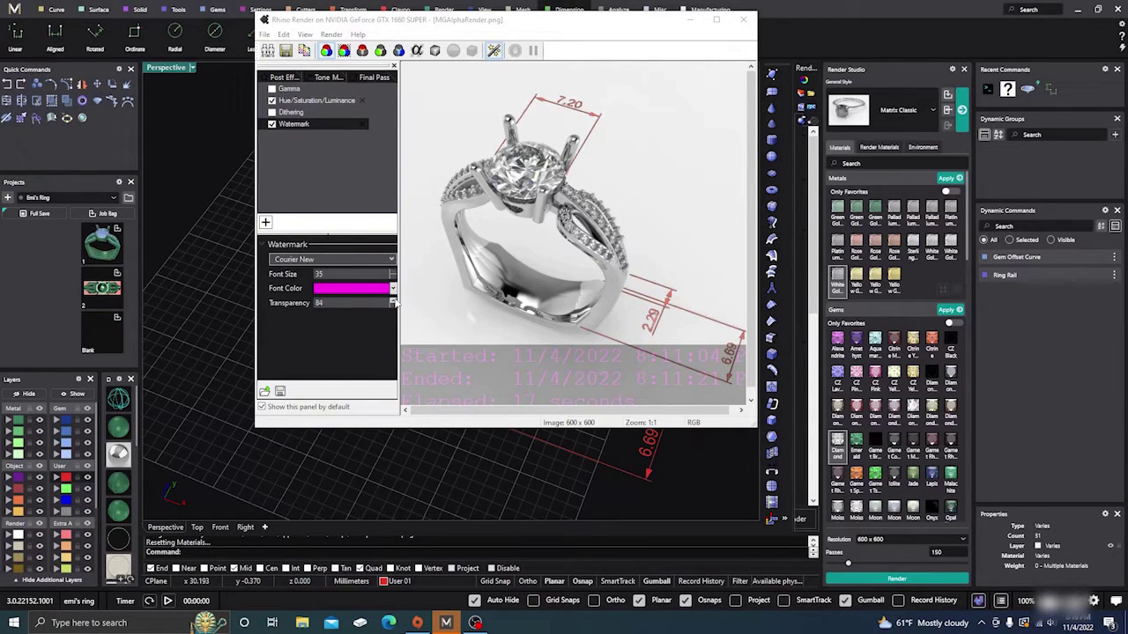
Step: Lower the watermark transparency to 15, then switch the watermark off
left_click(393, 305)
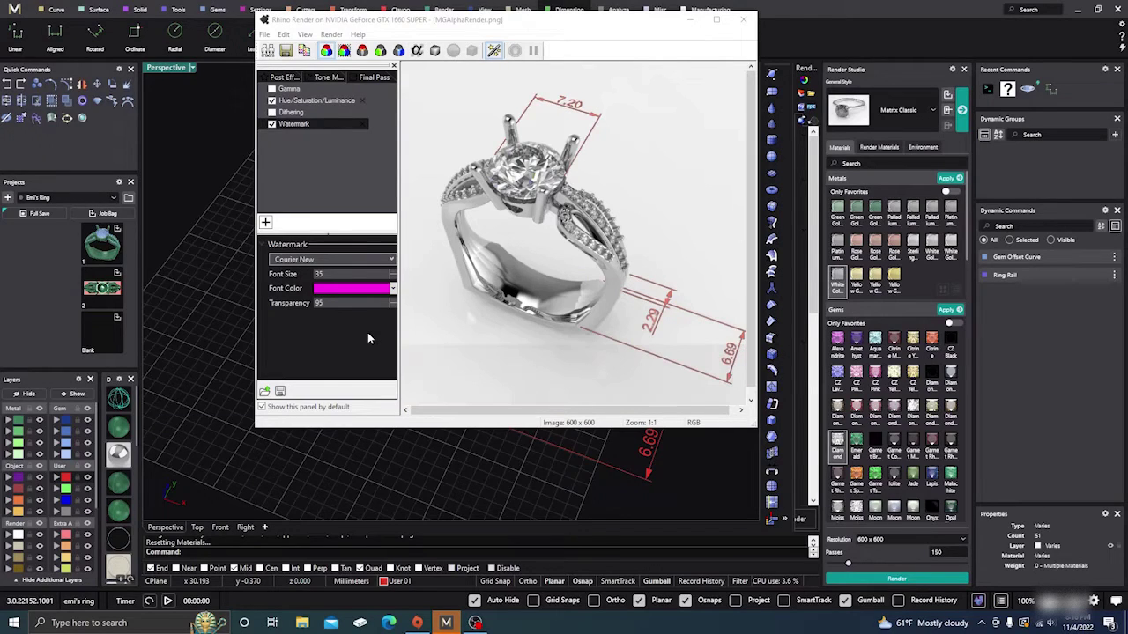
left_click(393, 306)
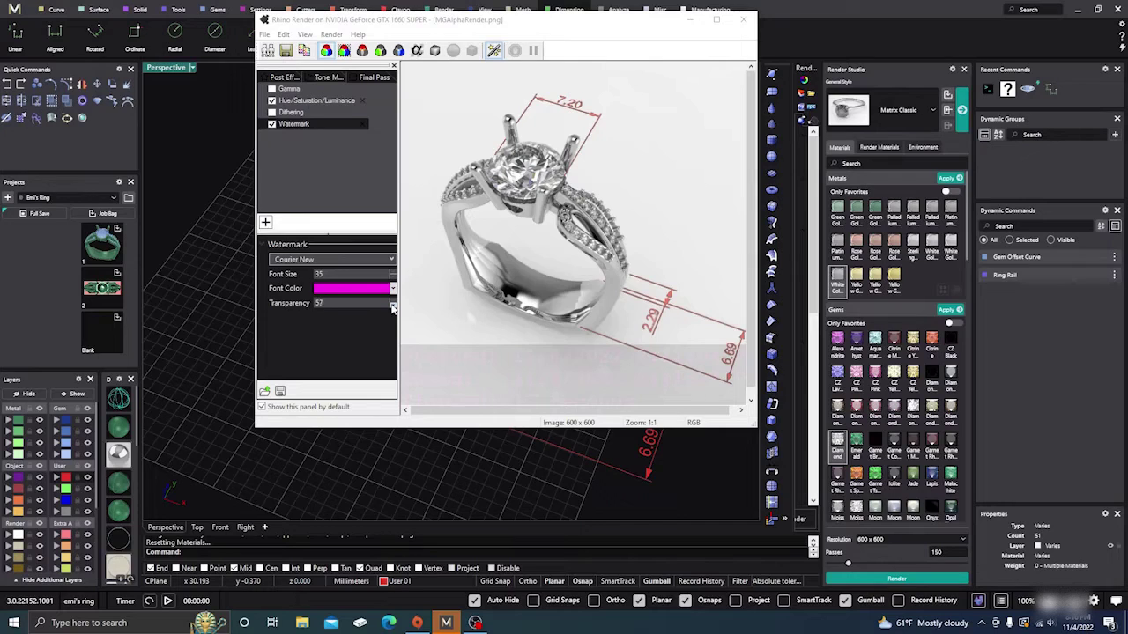
left_click(393, 306)
key("Down")
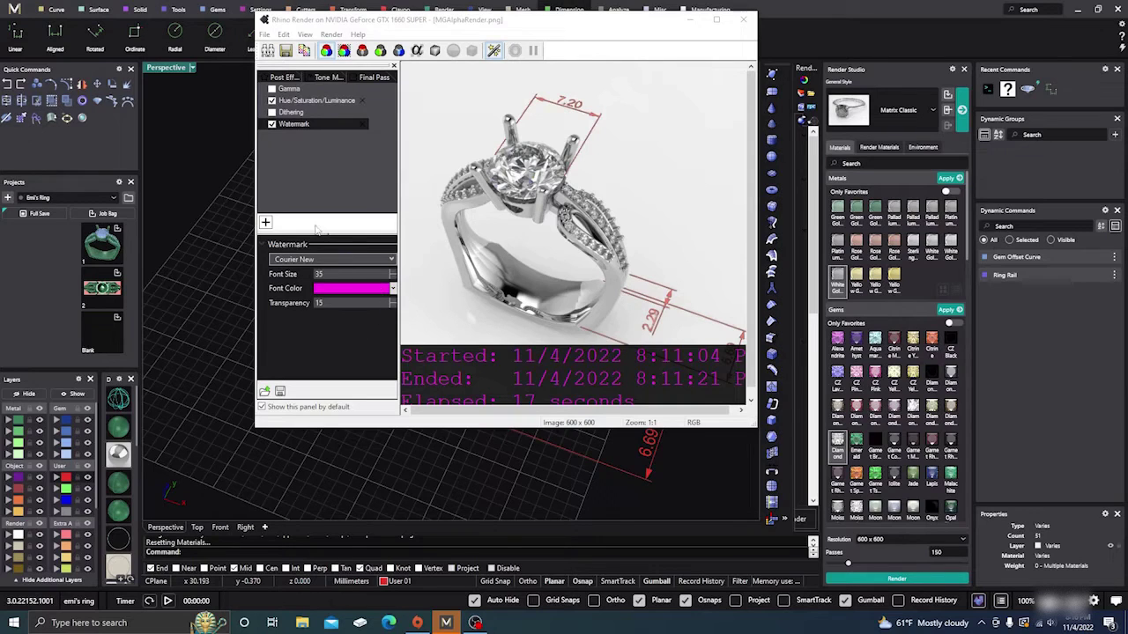
left_click(291, 171)
left_click(272, 125)
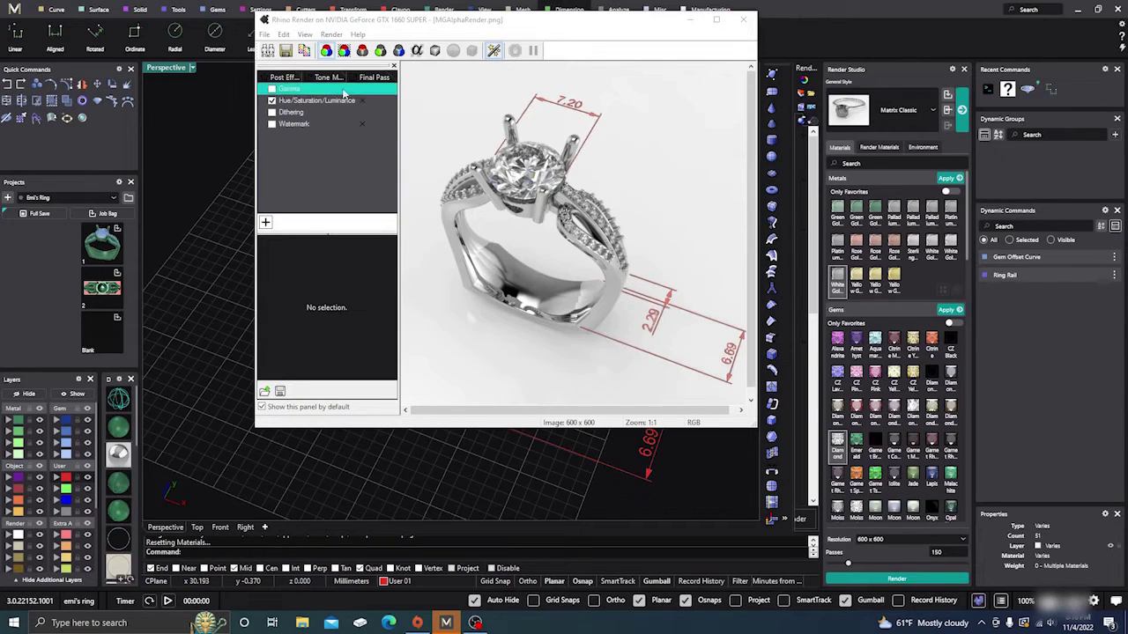
Step: Review the Post Effects list without adding anything and return to Final Pass
left_click(284, 78)
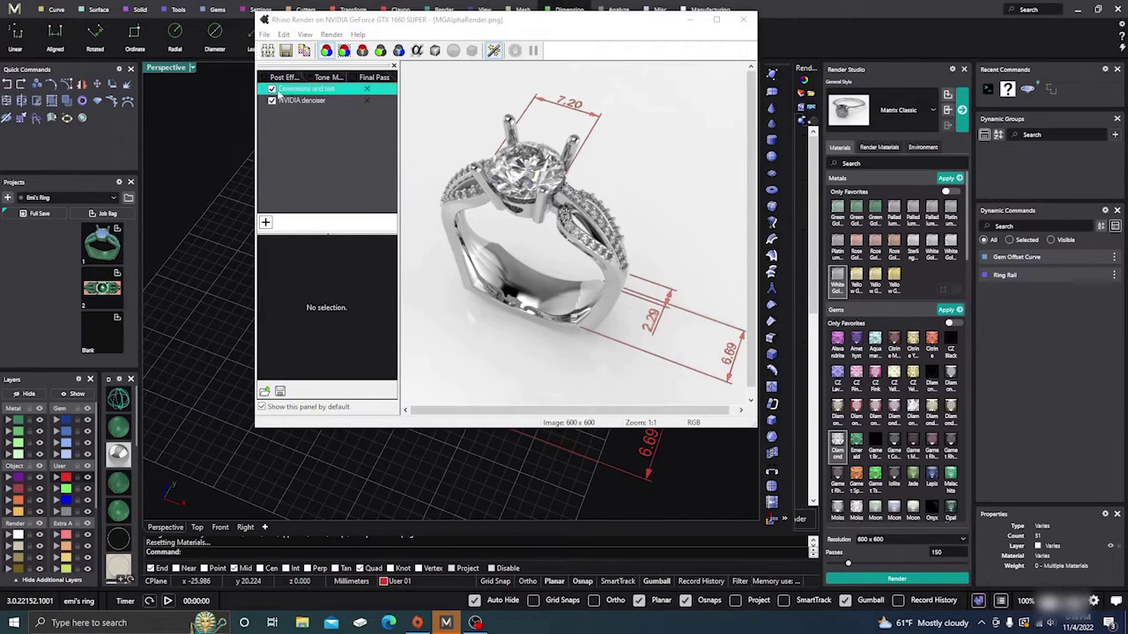
left_click(263, 224)
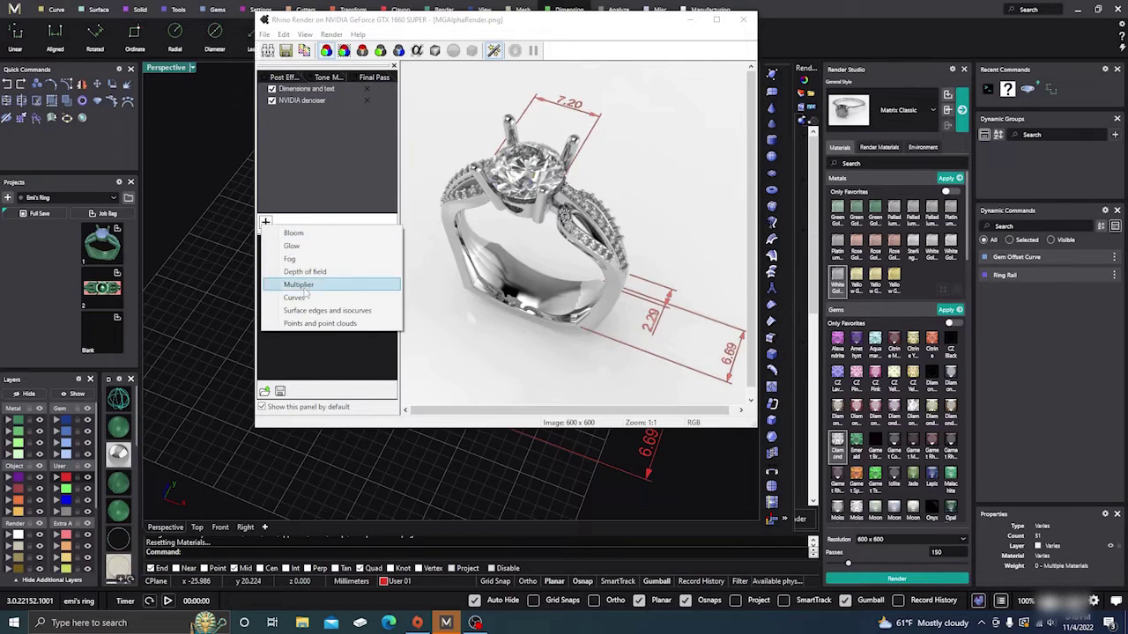
left_click(355, 145)
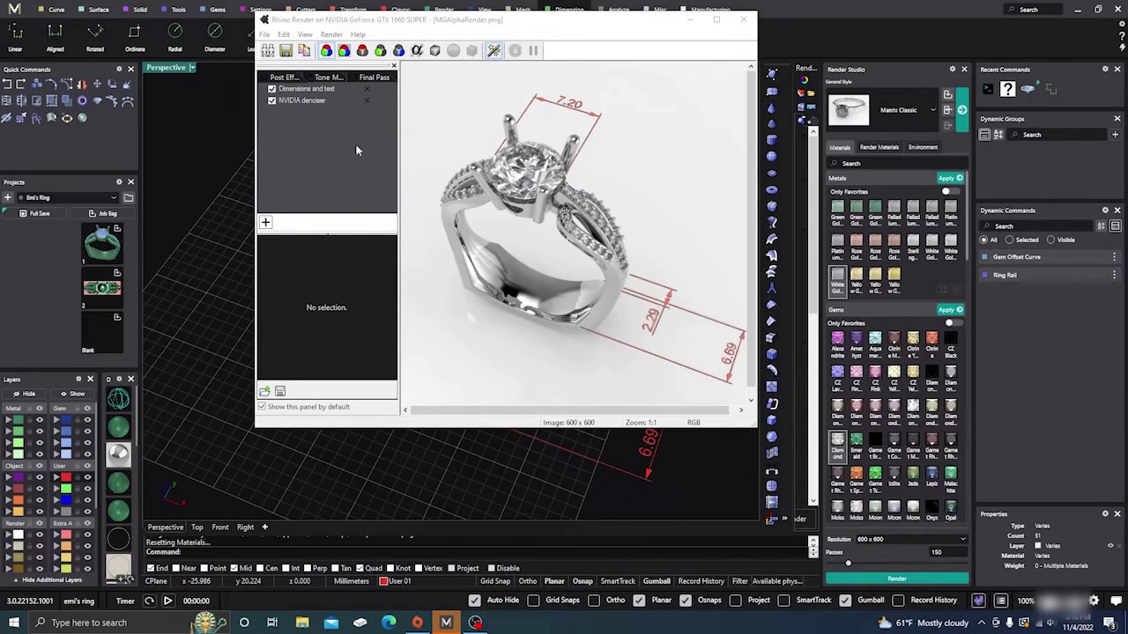
left_click(370, 77)
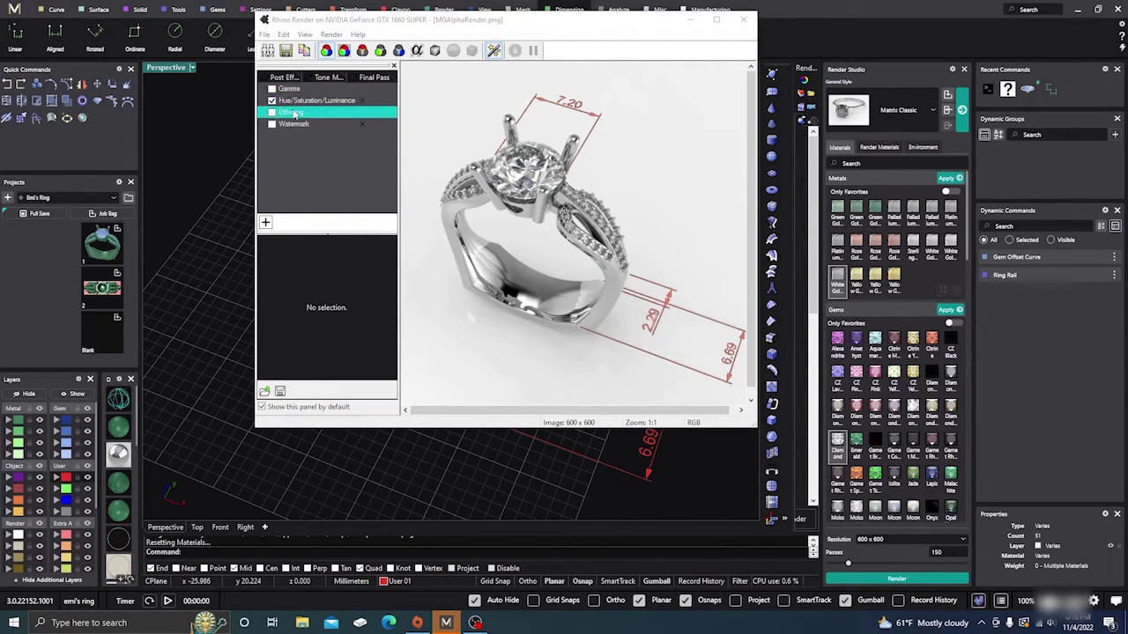
Step: Delete Hue/Saturation/Luminance and Watermark from the final pass and enable Dithering
left_click(265, 222)
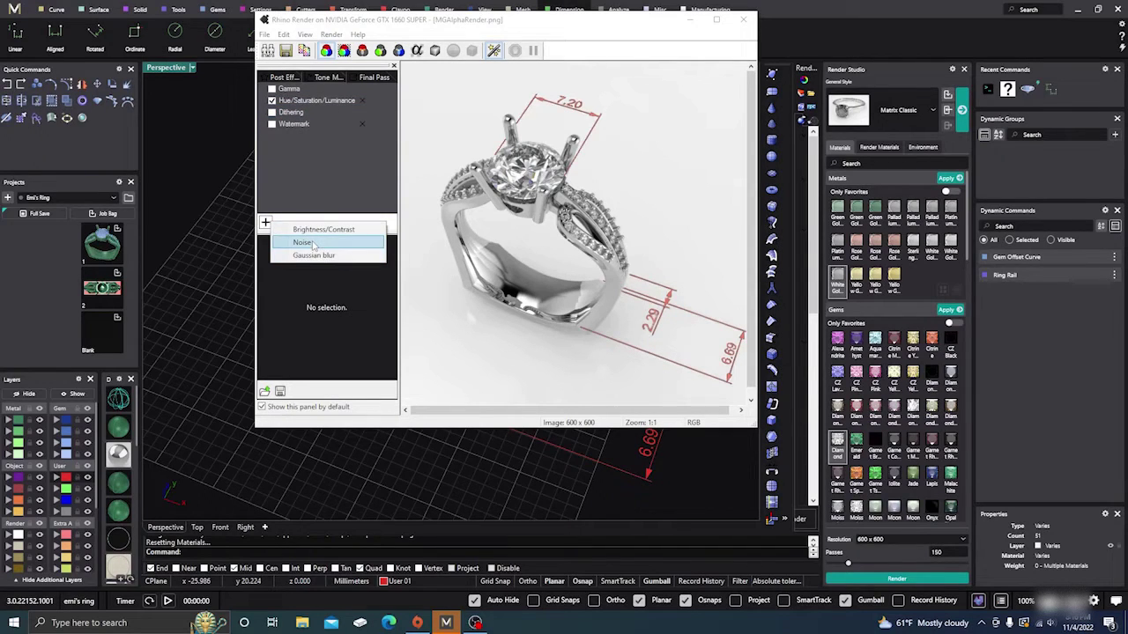
left_click(291, 102)
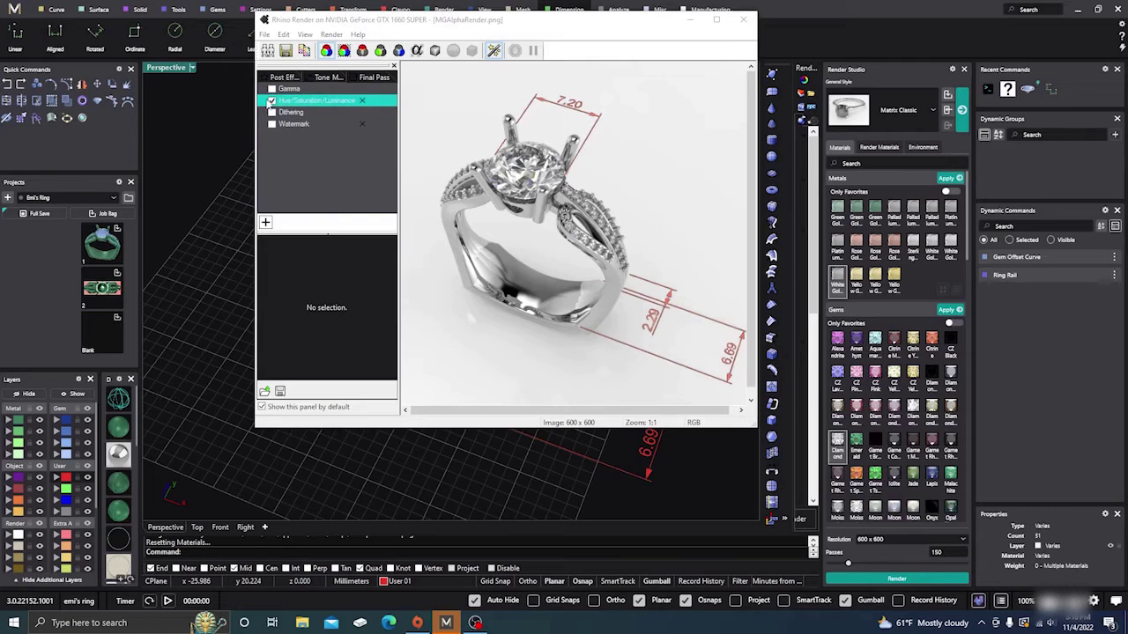
left_click(361, 100)
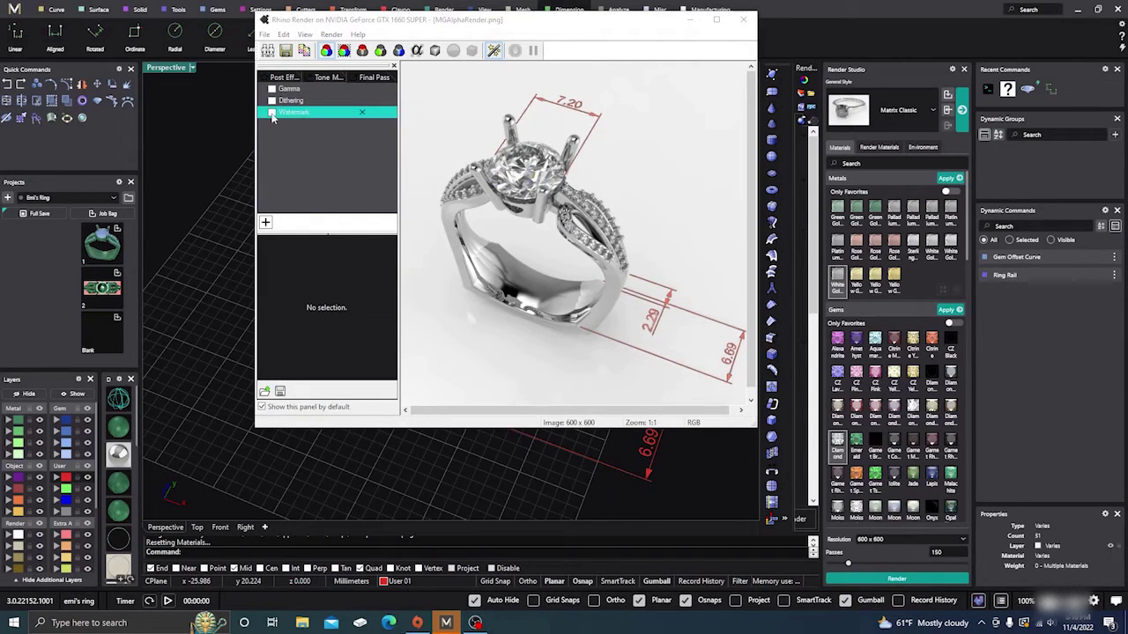
left_click(361, 112)
left_click(291, 102)
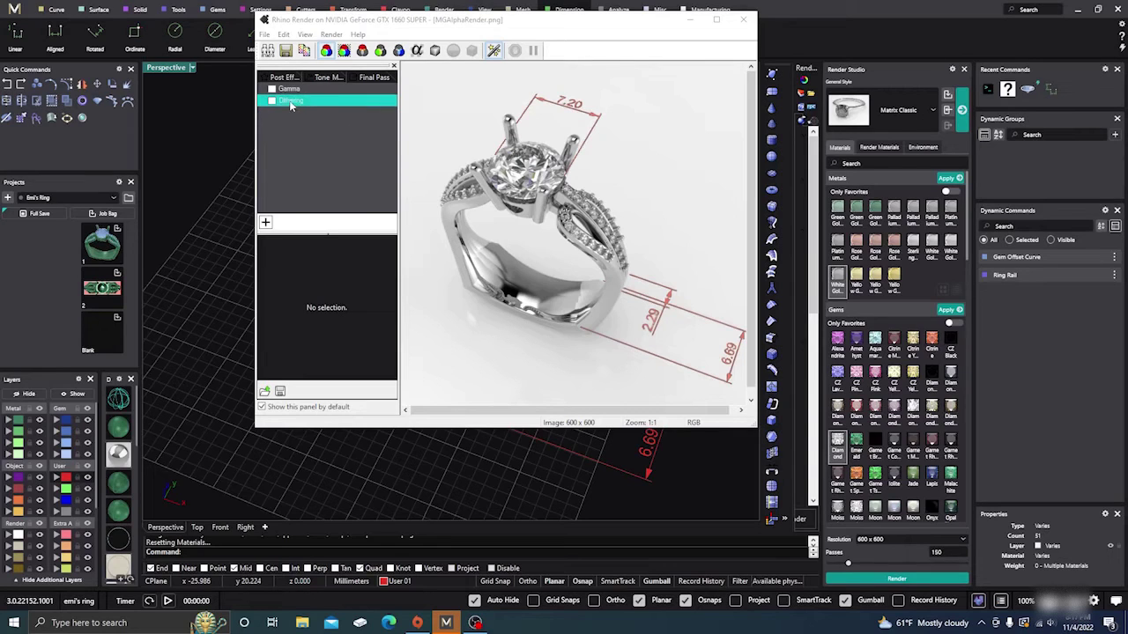
left_click(294, 133)
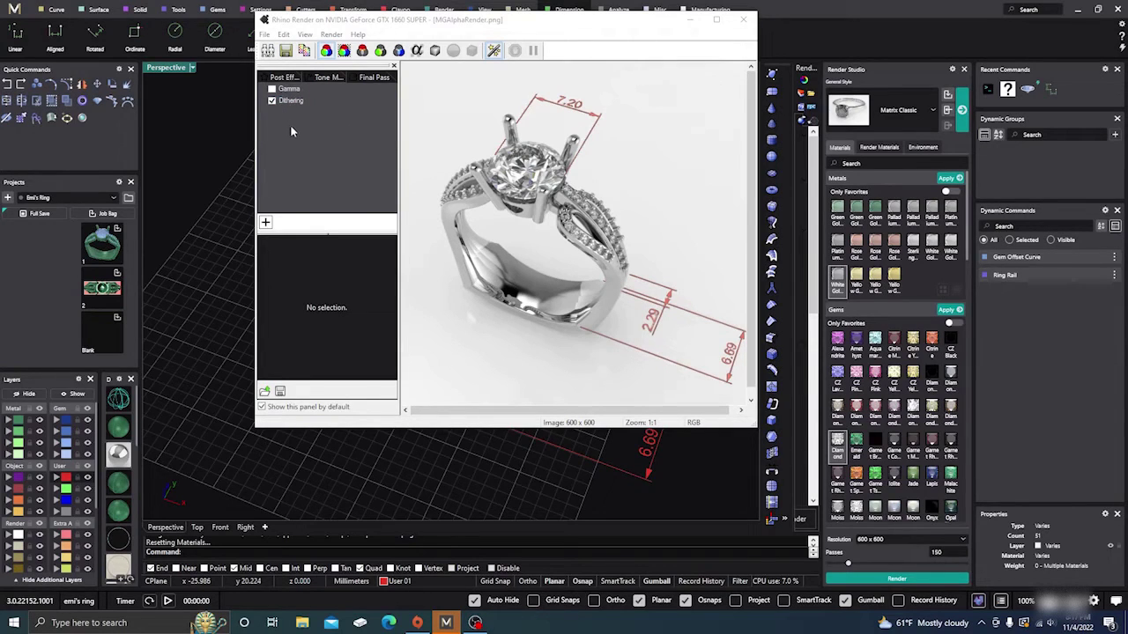
left_click(266, 223)
left_click(344, 158)
left_click(344, 102)
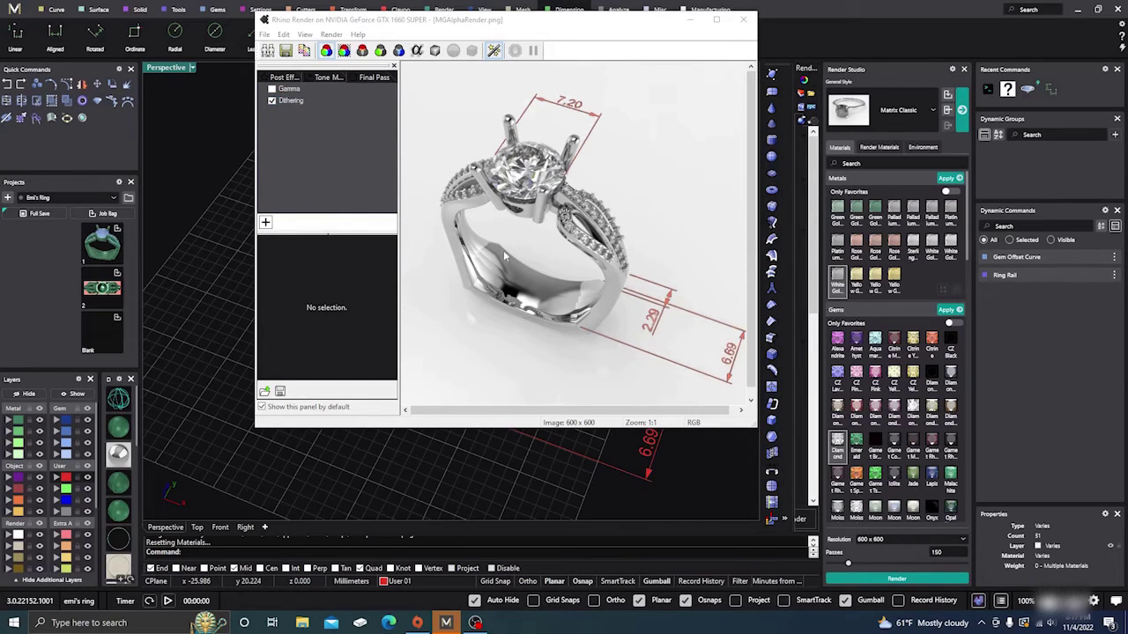